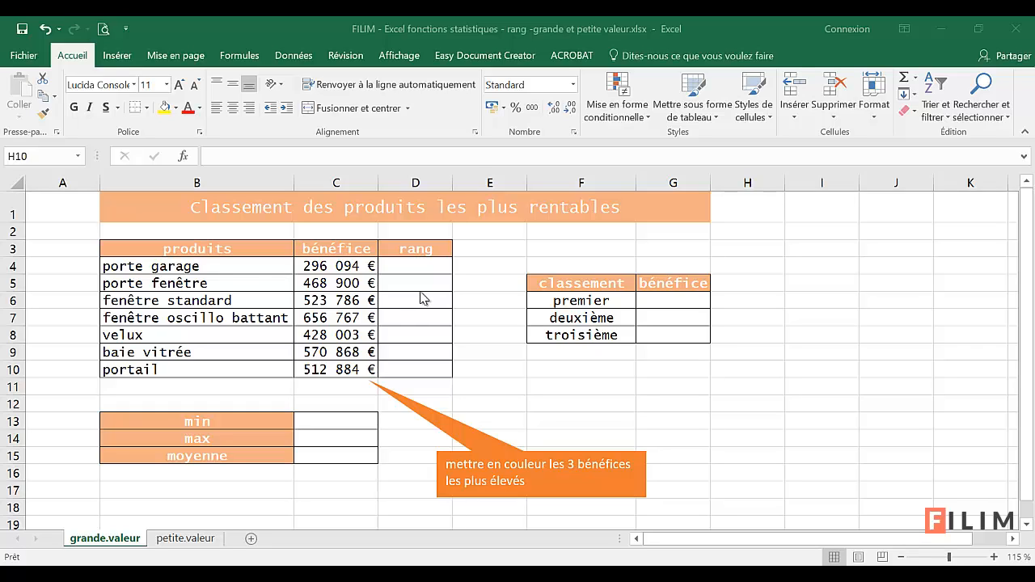
{"action": "left_click", "coordinate": [425, 269]}
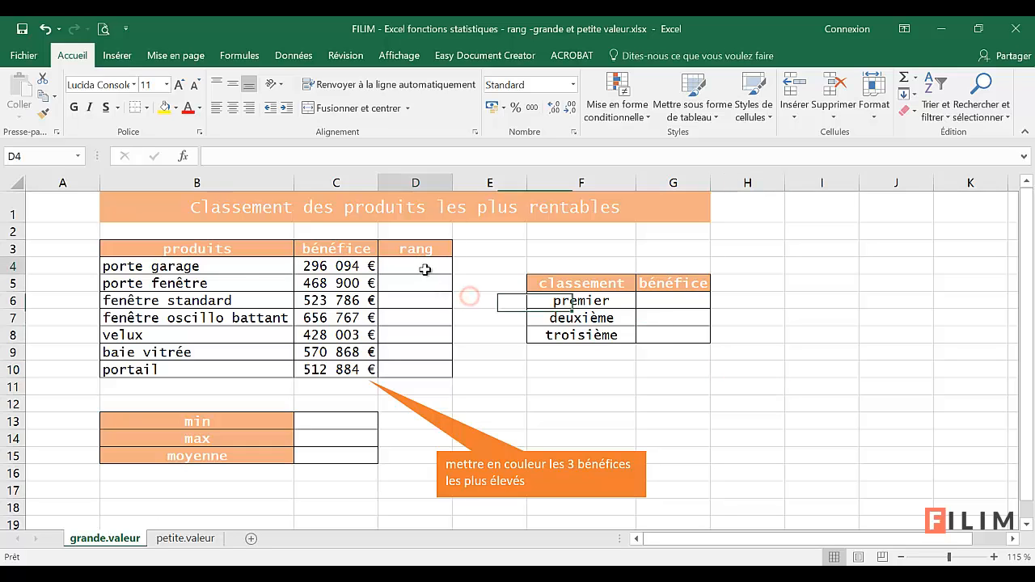
{"action": "left_click", "coordinate": [185, 158]}
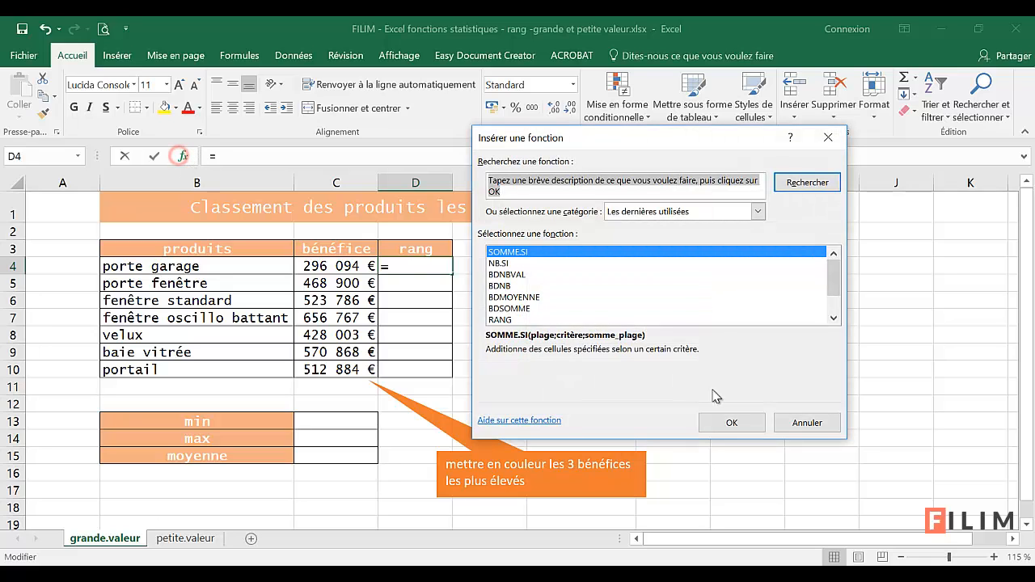
{"action": "left_click", "coordinate": [792, 422]}
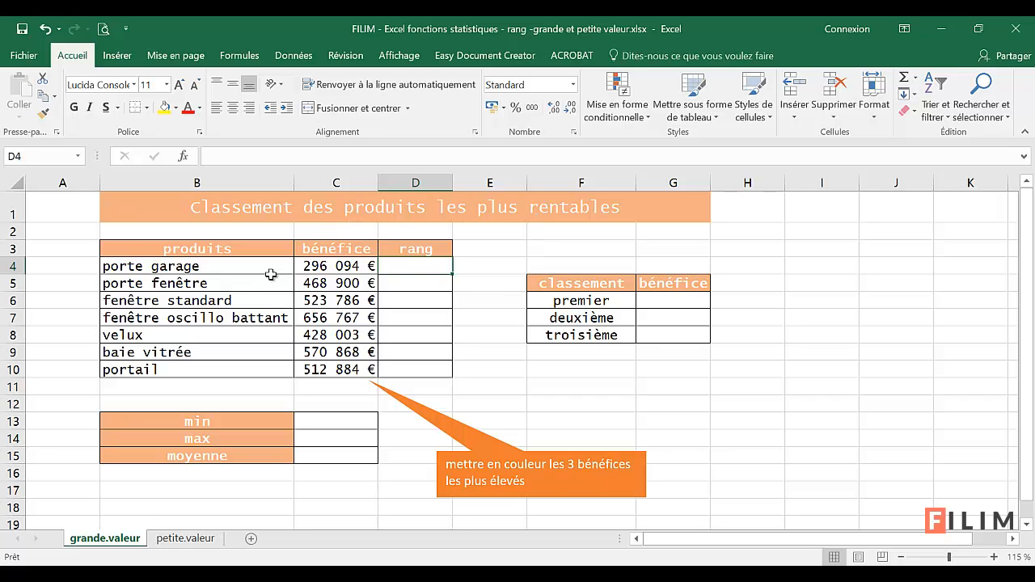
{"action": "left_click_drag", "start_coordinate": [268, 266], "coordinate": [255, 369]}
{"action": "left_click_drag", "start_coordinate": [344, 264], "coordinate": [334, 368]}
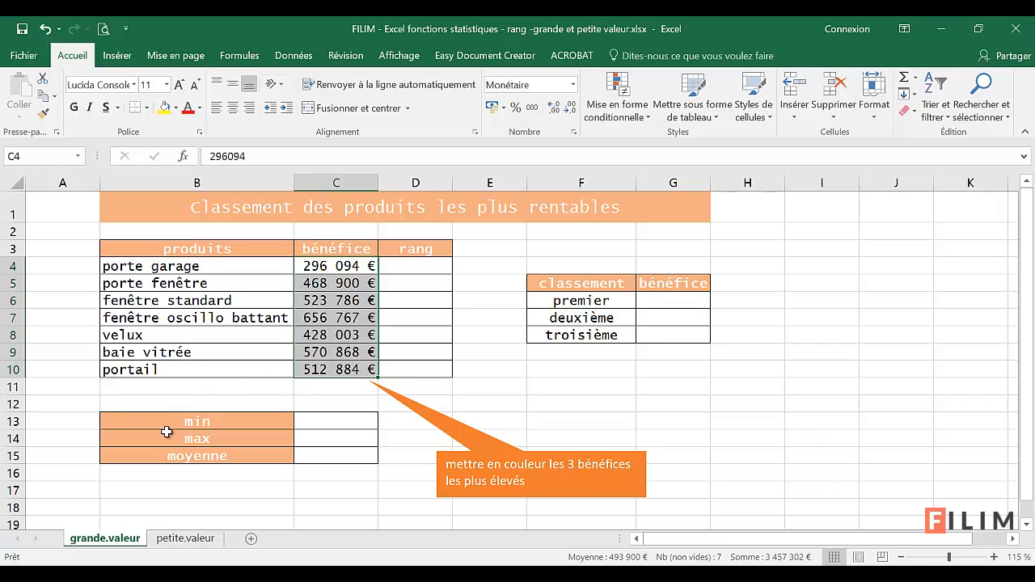
Calculate the minimum profit in C13 with the MIN function over the range C4:C10.
{"action": "left_click", "coordinate": [317, 422]}
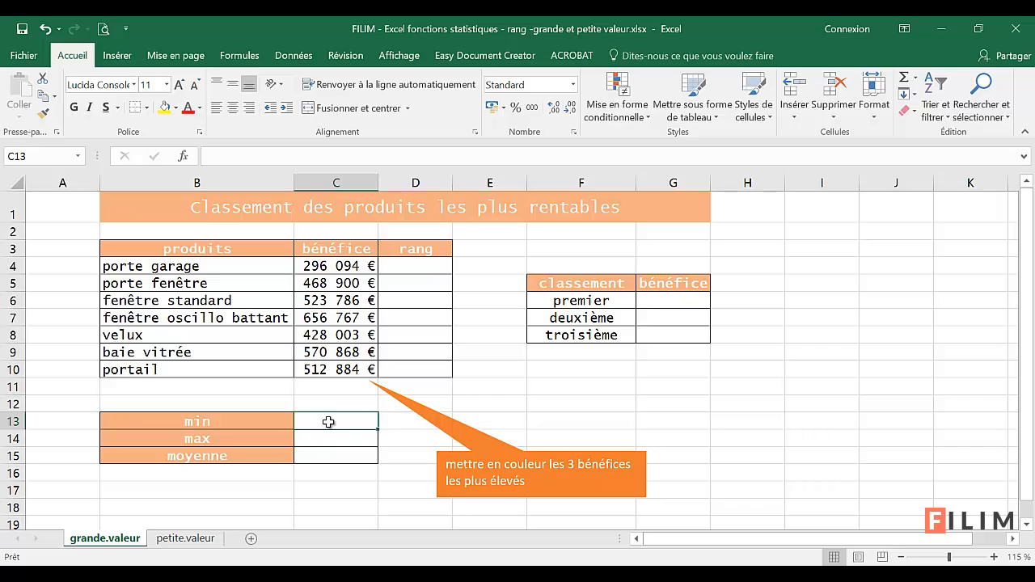
{"action": "left_click", "coordinate": [918, 81]}
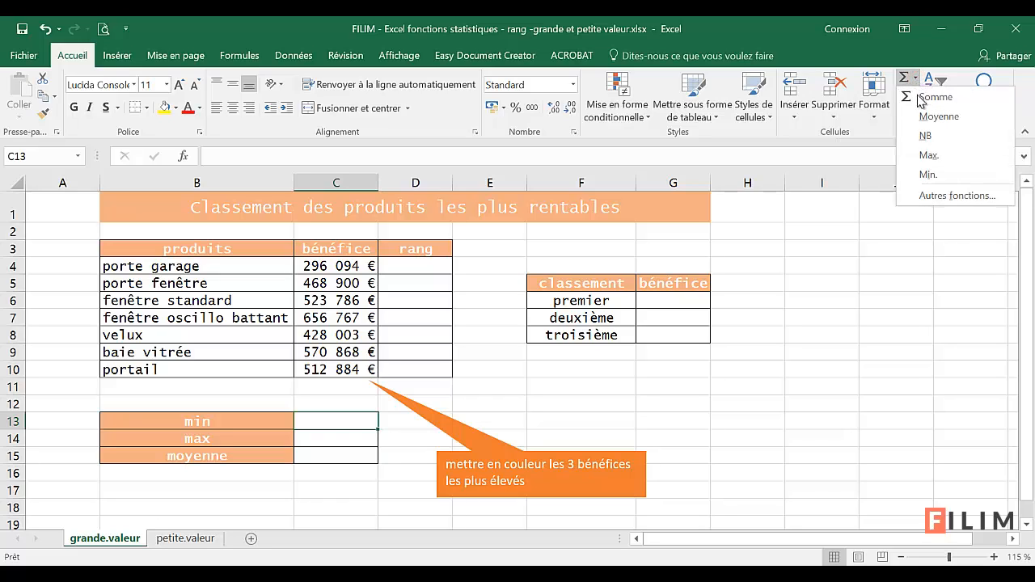
{"action": "left_click", "coordinate": [927, 175]}
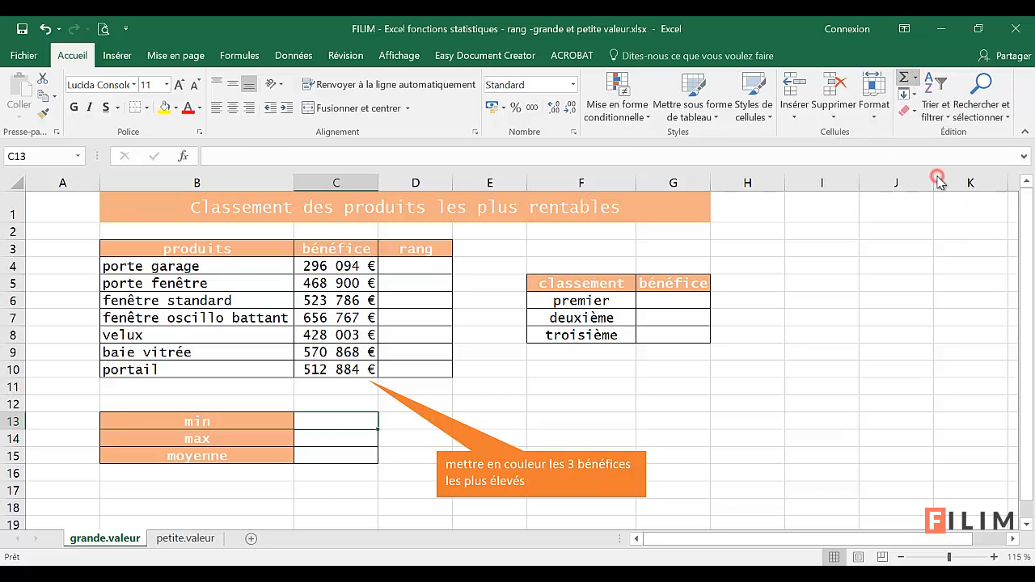
{"action": "left_click", "coordinate": [354, 266]}
{"action": "left_click_drag", "start_coordinate": [353, 266], "coordinate": [347, 366]}
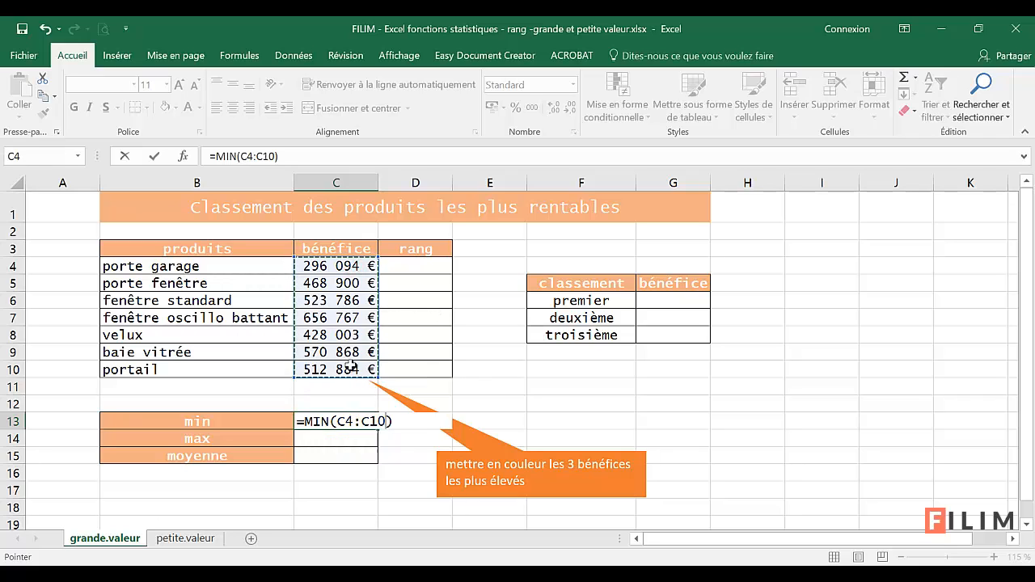
{"action": "key", "text": "Return"}
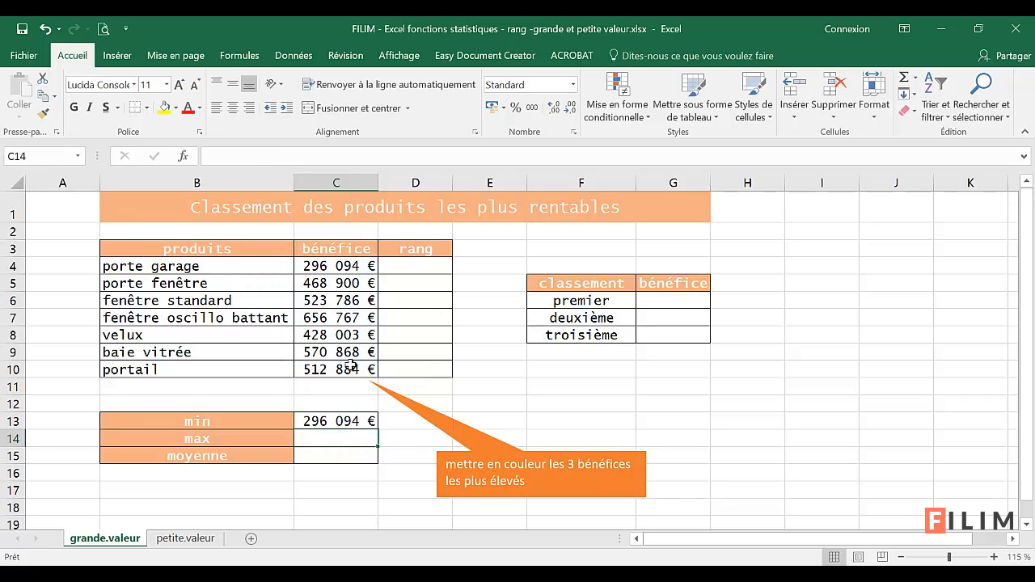
Calculate the maximum profit in C14 with the MAX function over the range C4:C10.
{"action": "left_click", "coordinate": [917, 77]}
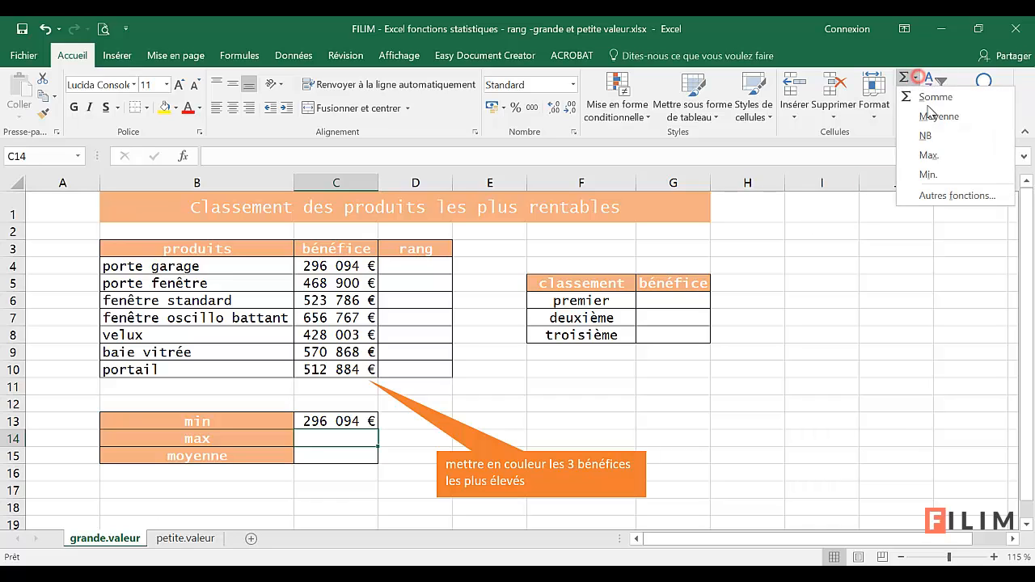
{"action": "left_click", "coordinate": [928, 155]}
{"action": "left_click_drag", "start_coordinate": [315, 263], "coordinate": [305, 369]}
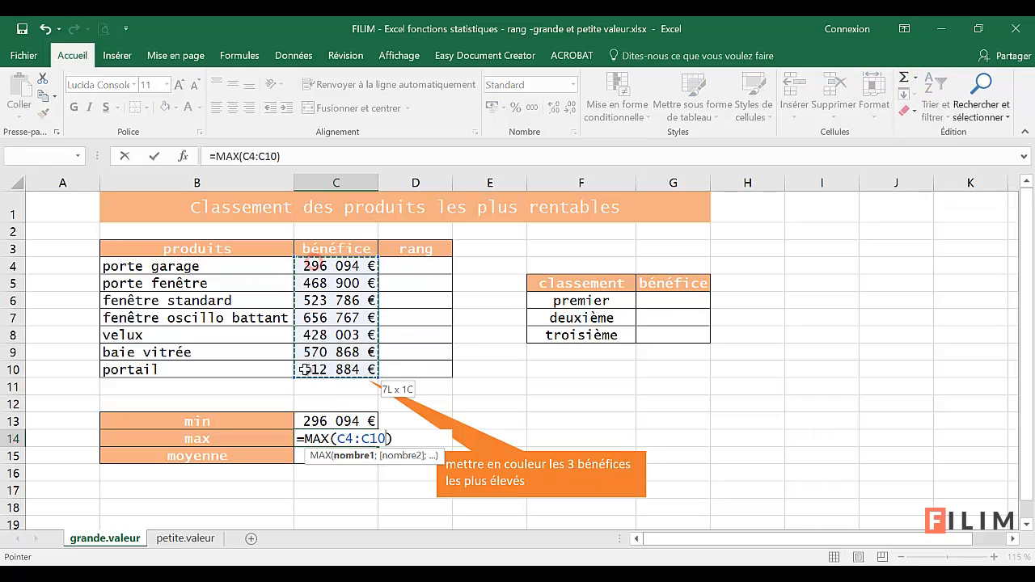
{"action": "key", "text": "Return"}
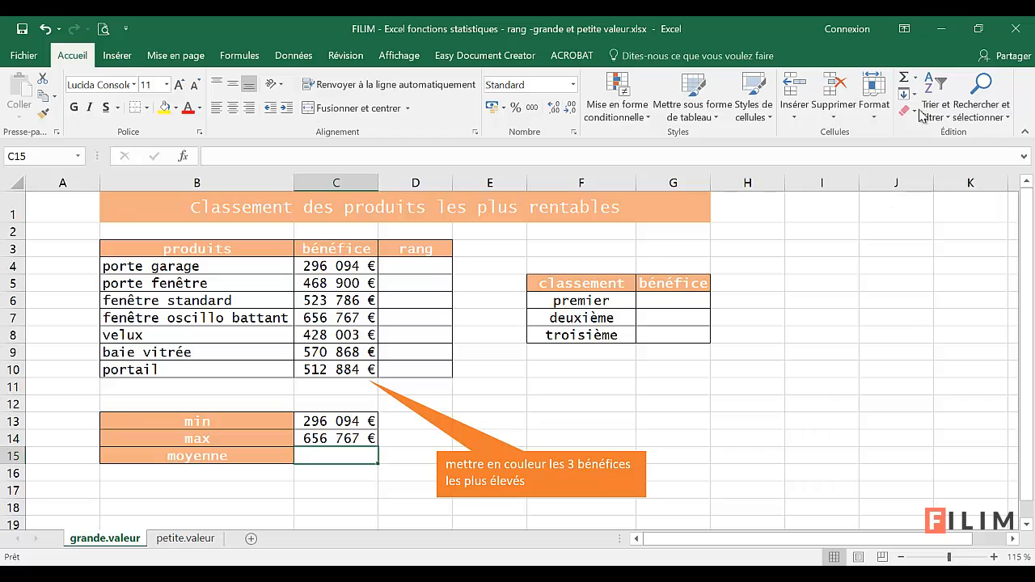
Calculate the average profit in C15 with the MOYENNE function over the range C4:C10.
{"action": "left_click", "coordinate": [916, 78]}
{"action": "left_click", "coordinate": [926, 117]}
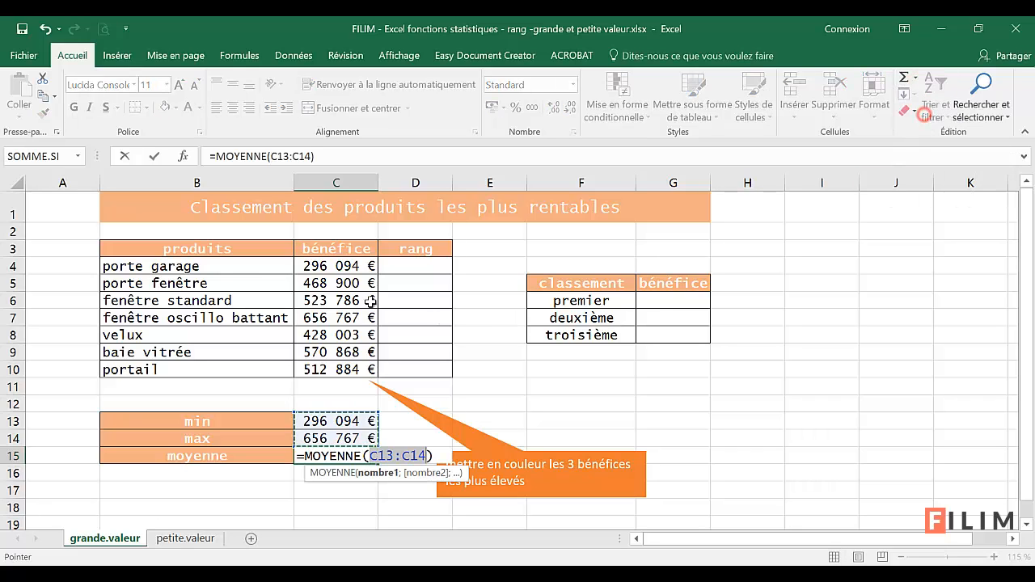
{"action": "left_click_drag", "start_coordinate": [338, 264], "coordinate": [331, 367]}
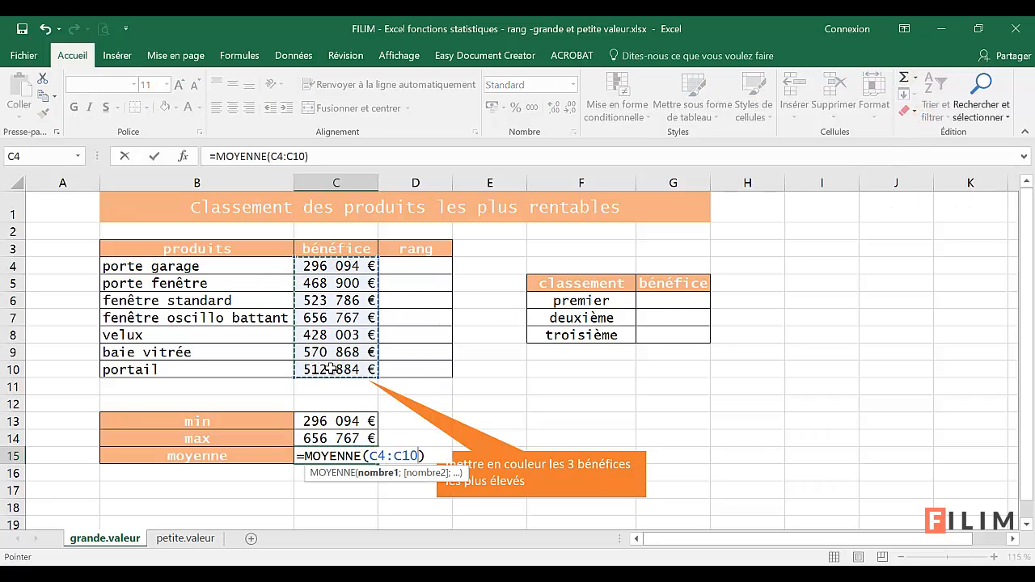
{"action": "key", "text": "Return"}
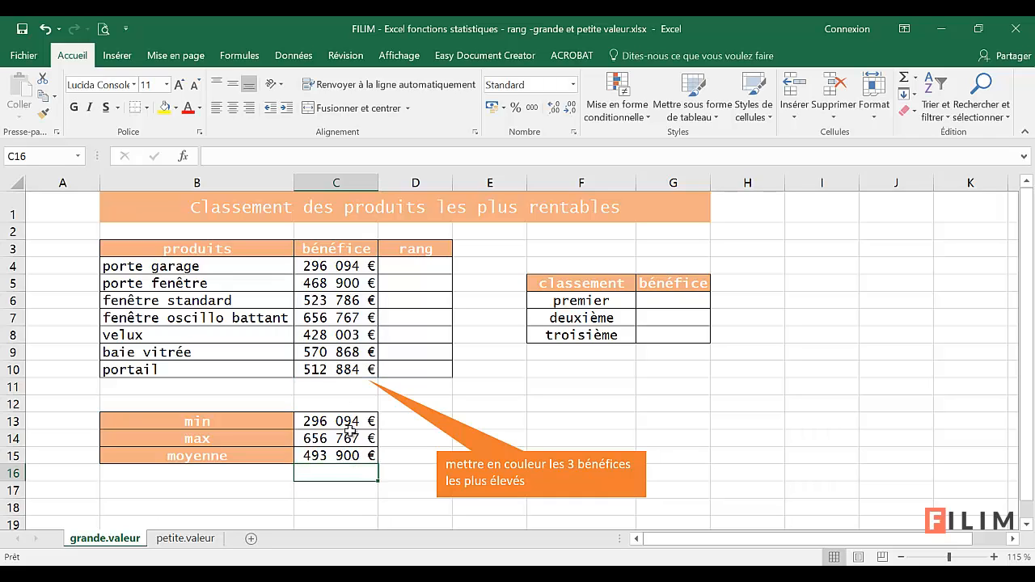
{"action": "left_click_drag", "start_coordinate": [347, 422], "coordinate": [346, 457]}
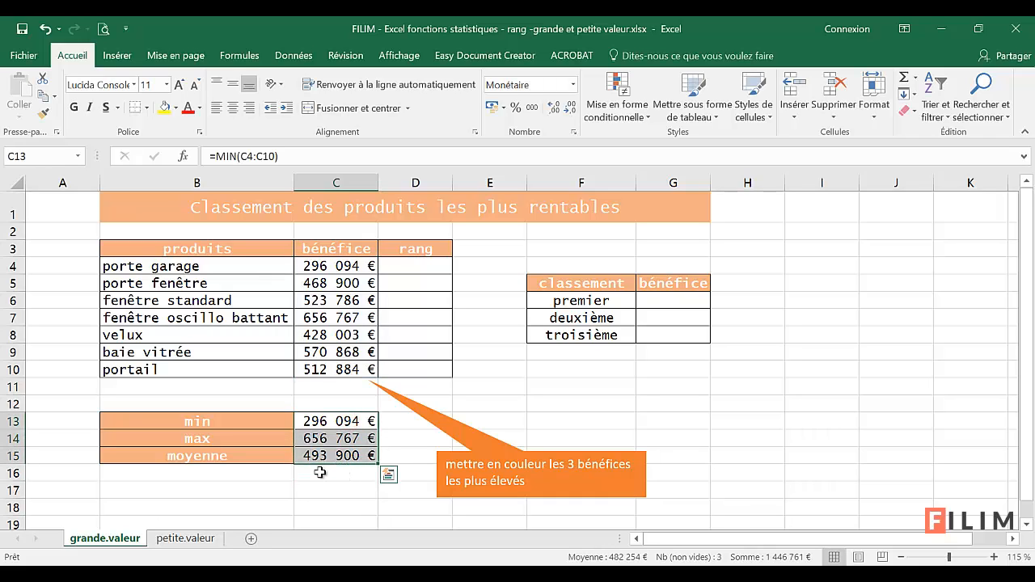
{"action": "left_click", "coordinate": [667, 302]}
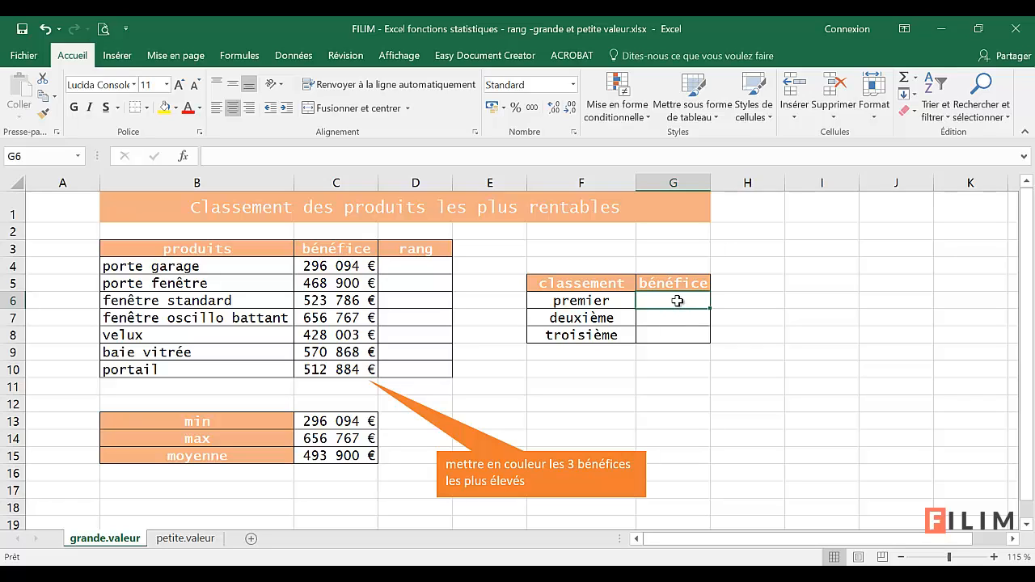
{"action": "left_click", "coordinate": [663, 317]}
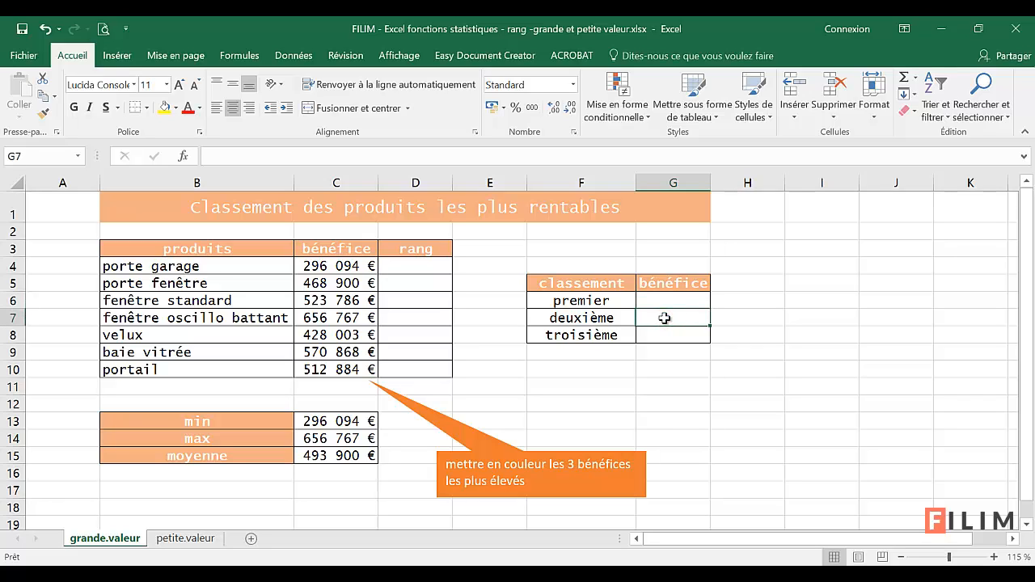
{"action": "left_click", "coordinate": [664, 337]}
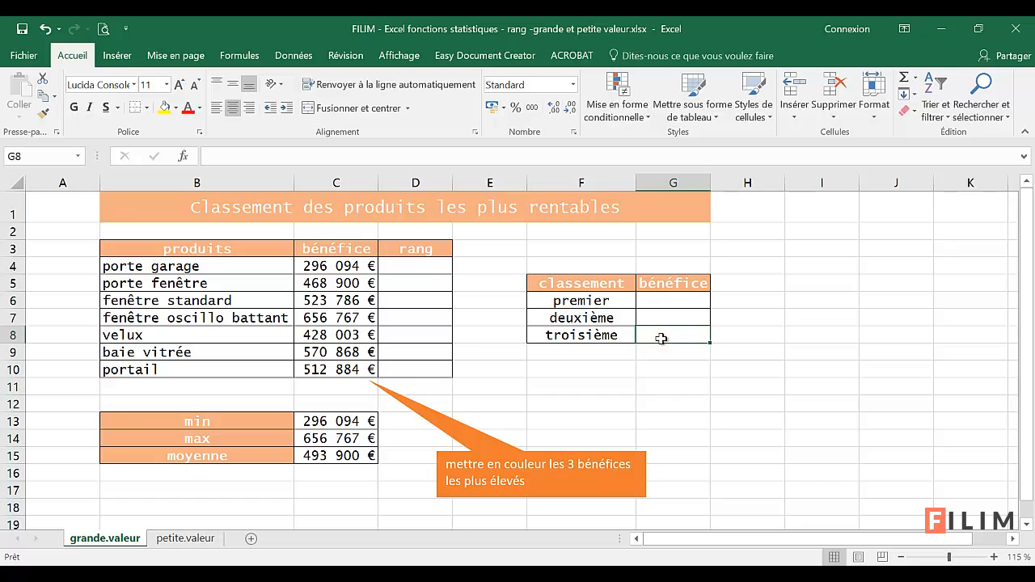
{"action": "left_click", "coordinate": [655, 301]}
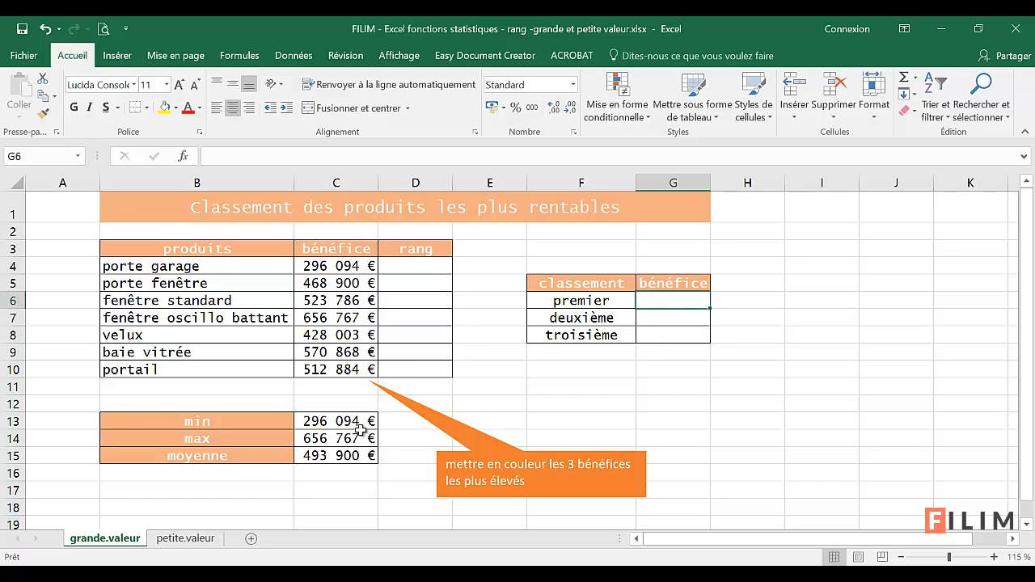
{"action": "left_click", "coordinate": [343, 437]}
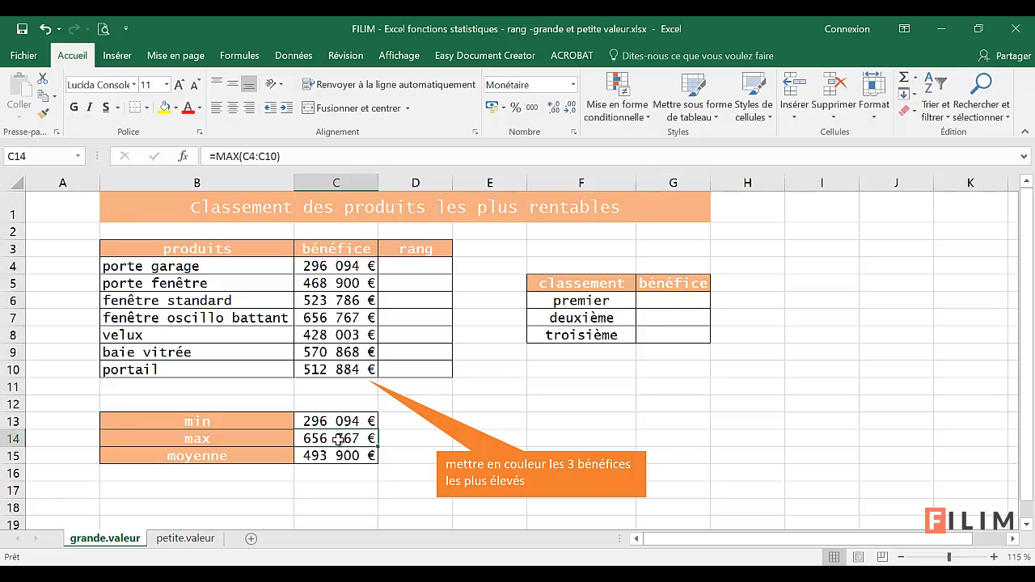
Insert the GRANDE.VALEUR function from the Tous category into G6, the profit cell for "premier".
{"action": "left_click", "coordinate": [657, 302]}
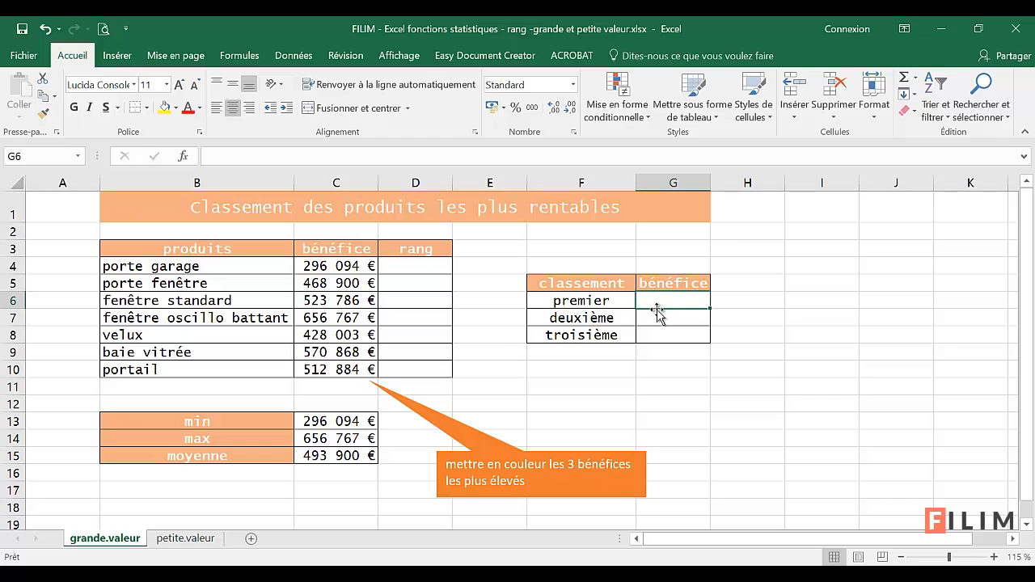
{"action": "left_click", "coordinate": [183, 156]}
{"action": "left_click", "coordinate": [758, 211]}
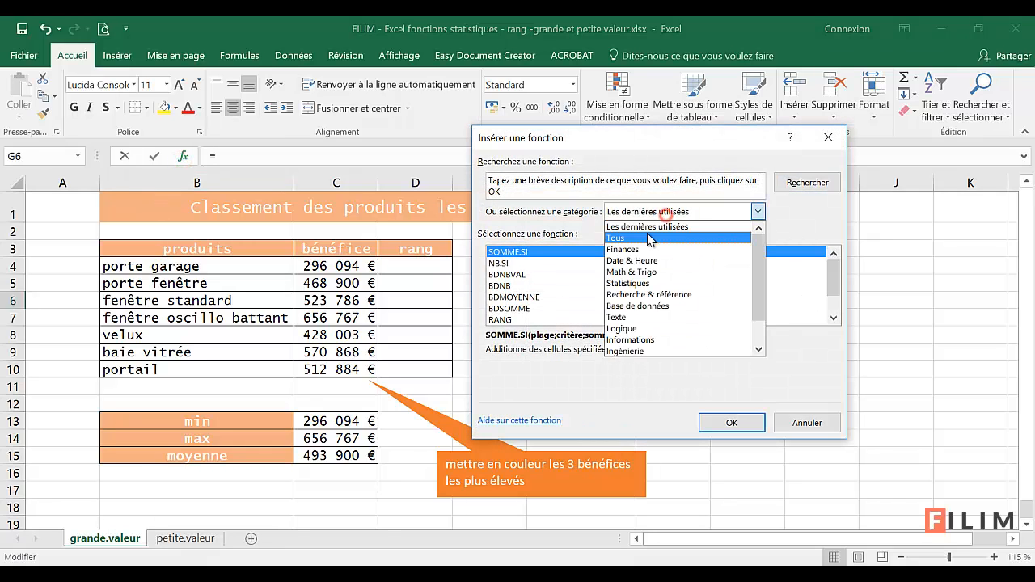
{"action": "left_click", "coordinate": [646, 234]}
{"action": "left_click", "coordinate": [576, 287]}
{"action": "type", "text": "gr"}
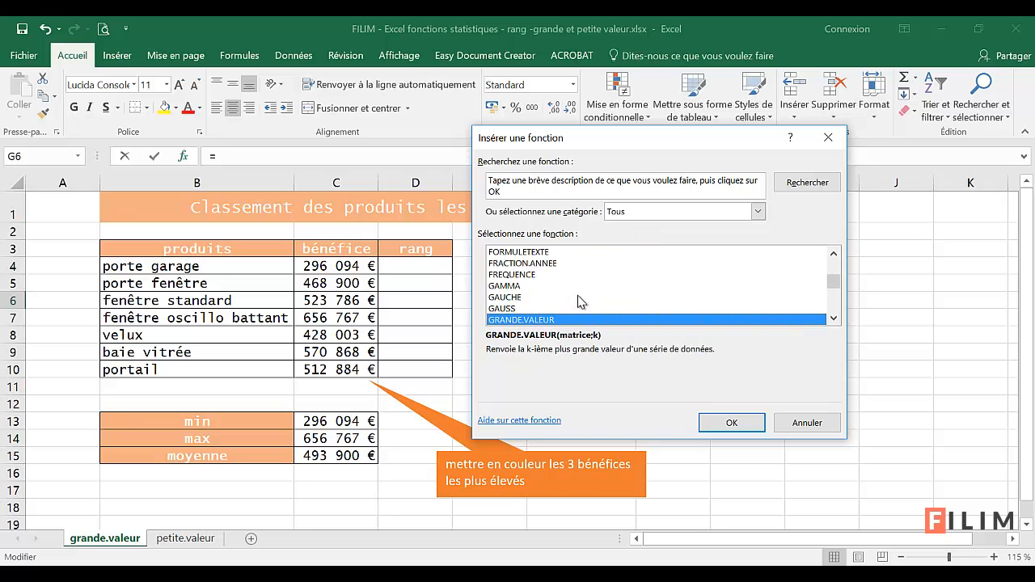
{"action": "scroll", "coordinate": [555, 296], "scroll_direction": "down", "scroll_amount": 1}
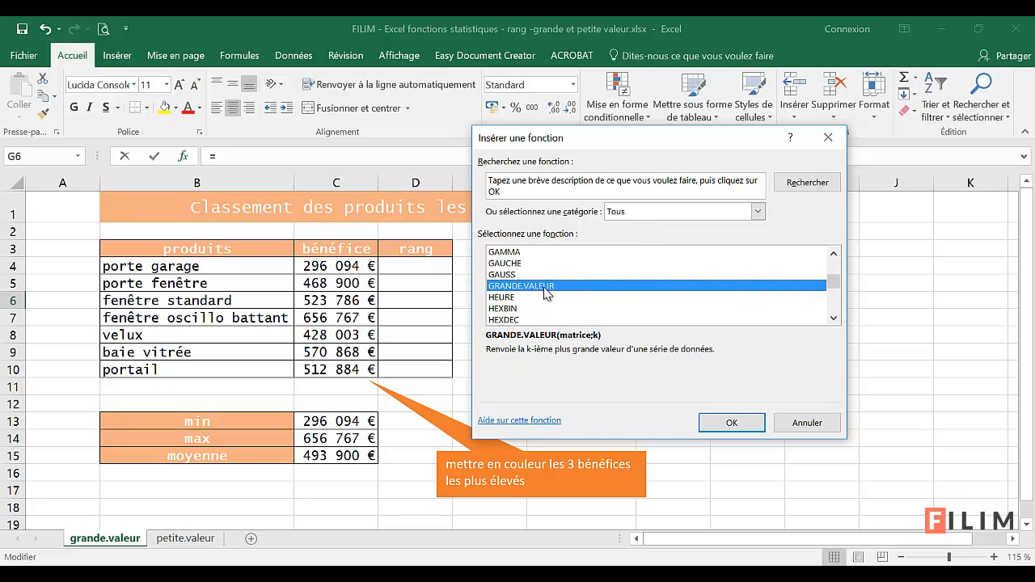
{"action": "left_click", "coordinate": [717, 421]}
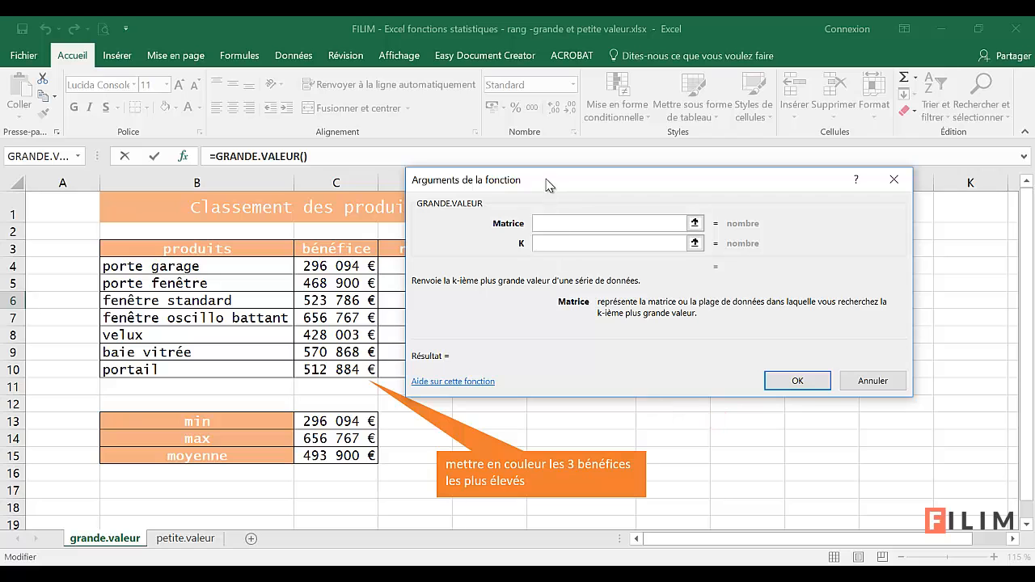
Complete the GRANDE.VALEUR arguments in G6 with C4:C10 as Matrice and 1 as K.
{"action": "left_click_drag", "start_coordinate": [546, 178], "coordinate": [587, 359]}
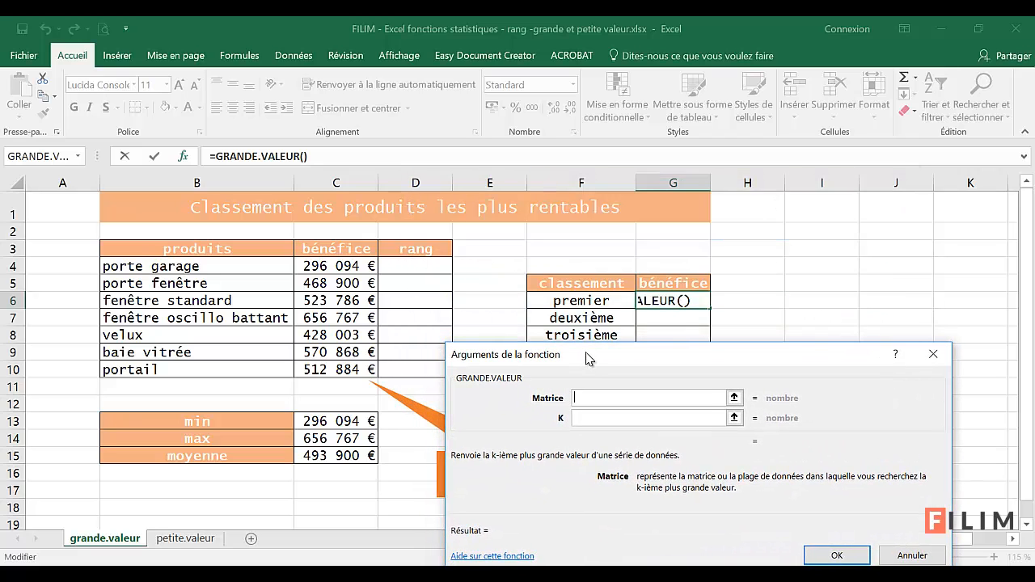
{"action": "left_click", "coordinate": [590, 418]}
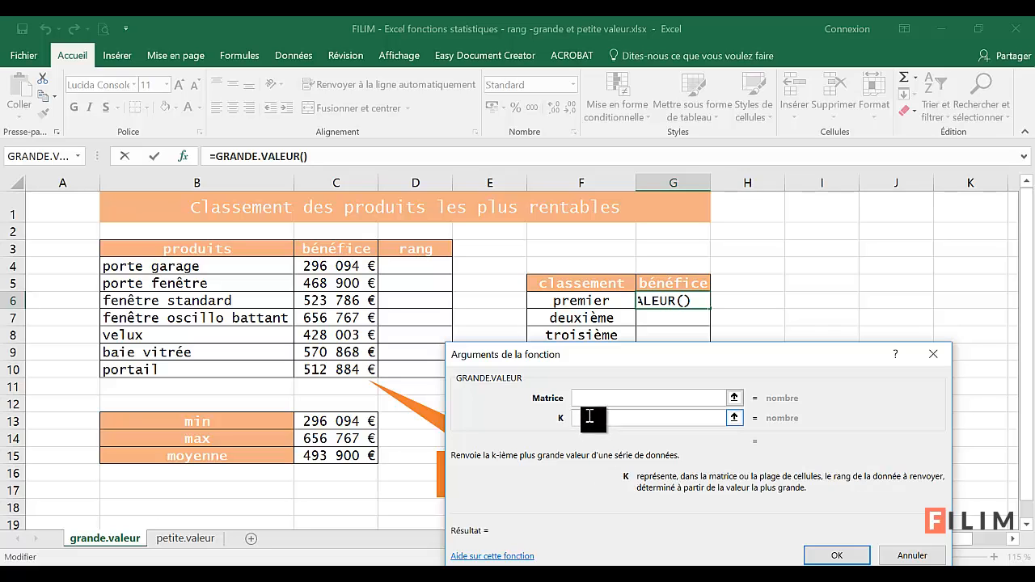
{"action": "left_click", "coordinate": [590, 398]}
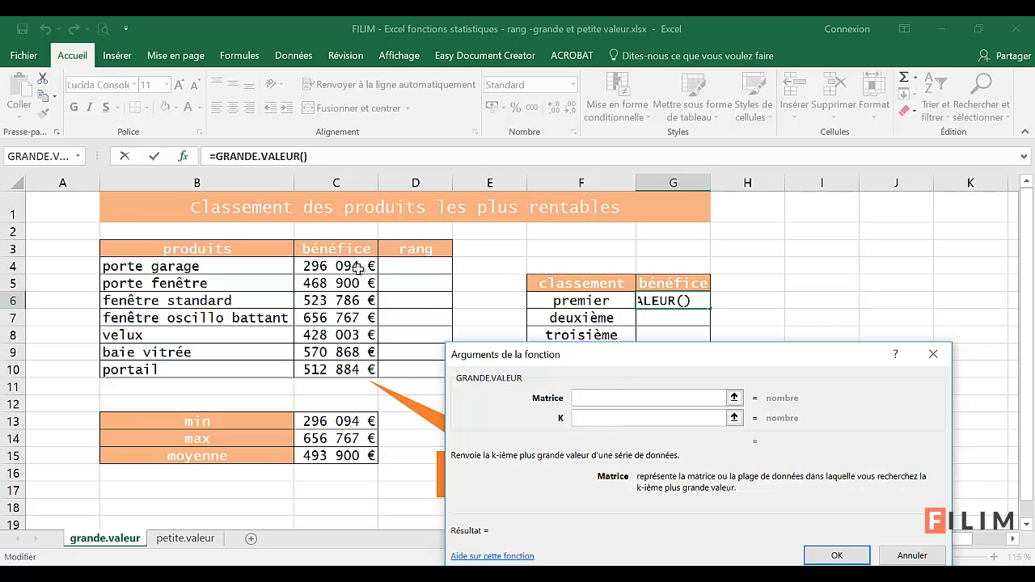
{"action": "left_click_drag", "start_coordinate": [358, 267], "coordinate": [341, 366]}
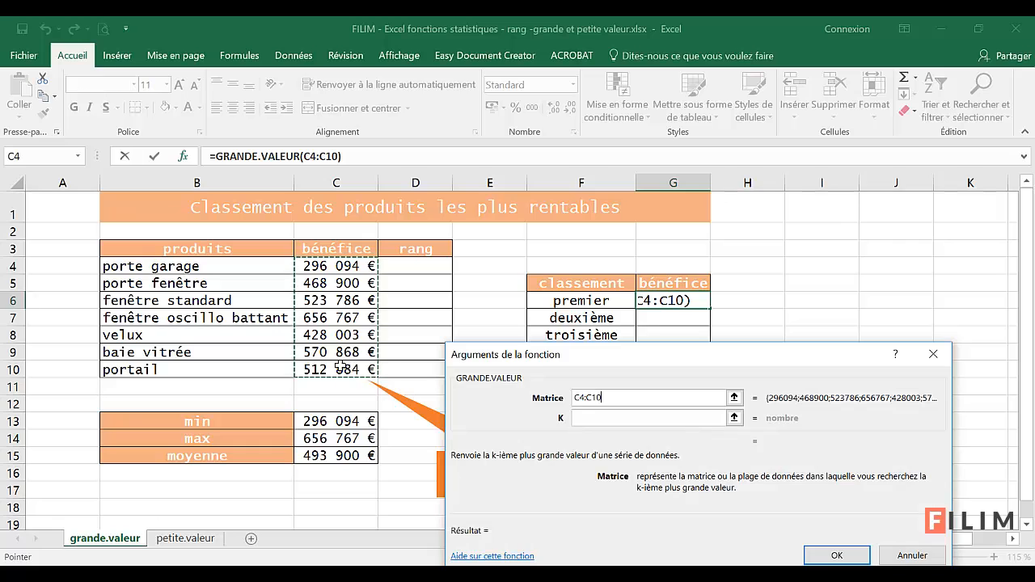
{"action": "left_click", "coordinate": [593, 419]}
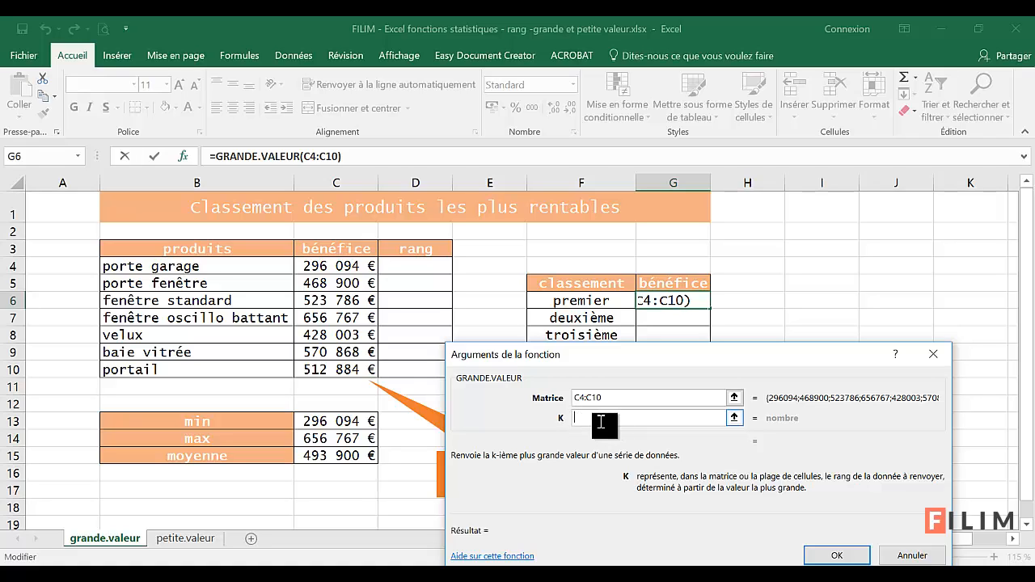
{"action": "type", "text": "1"}
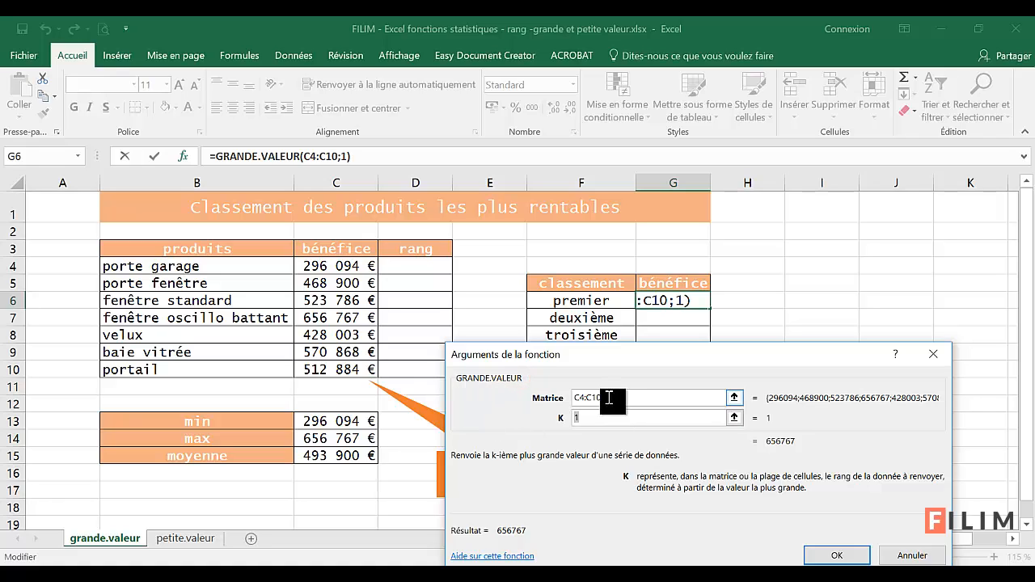
{"action": "left_click", "coordinate": [823, 555]}
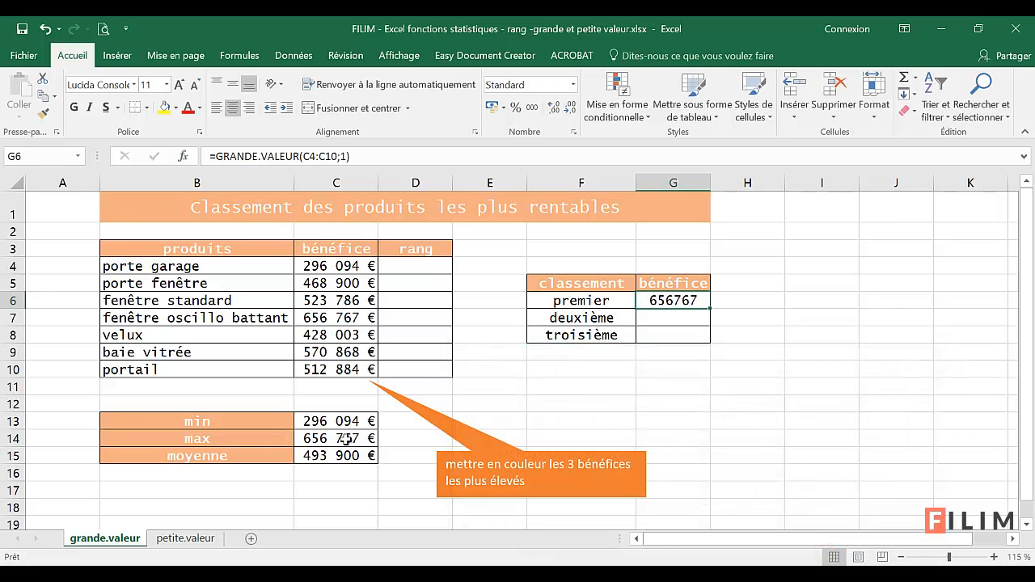
Insert the GRANDE.VALEUR function into G7, the profit cell for "deuxième".
{"action": "left_click", "coordinate": [663, 320]}
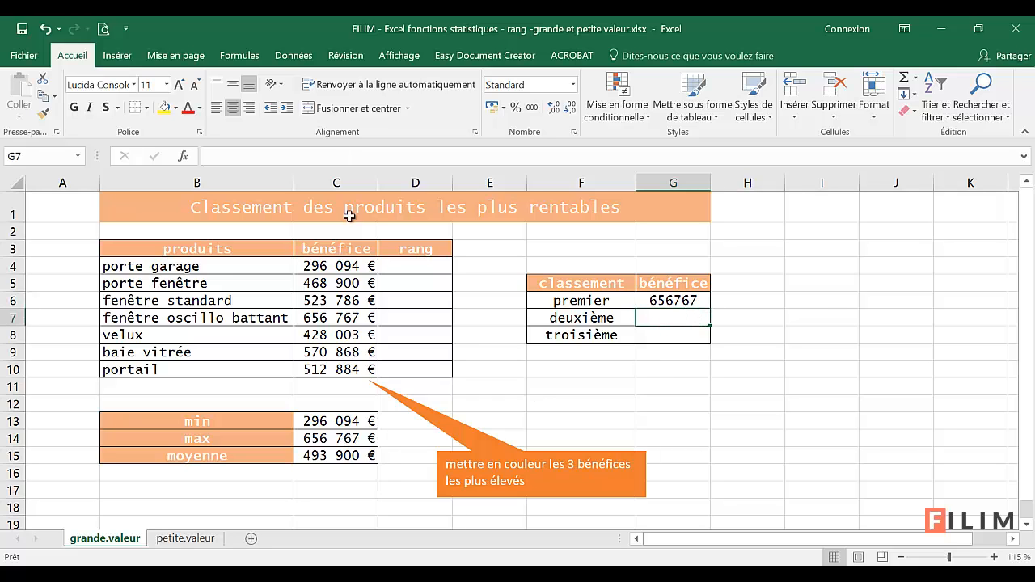
{"action": "left_click", "coordinate": [186, 156]}
{"action": "left_click", "coordinate": [617, 419]}
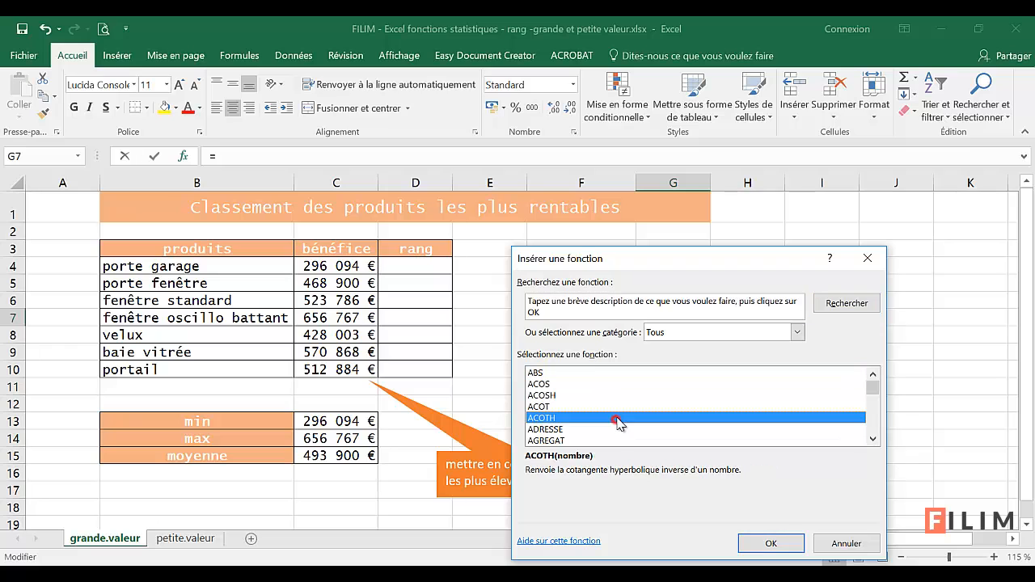
{"action": "type", "text": "gr"}
{"action": "scroll", "coordinate": [620, 409], "scroll_direction": "down", "scroll_amount": 1}
{"action": "left_click", "coordinate": [767, 546]}
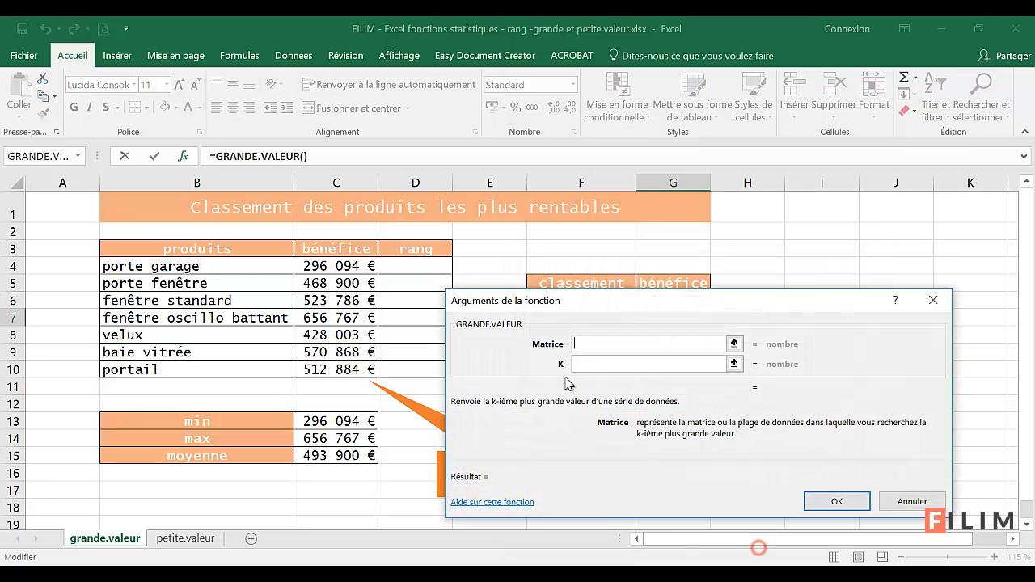
Complete the GRANDE.VALEUR arguments in G7 with C4:C10 as Matrice and 2 as K.
{"action": "left_click_drag", "start_coordinate": [570, 300], "coordinate": [555, 326]}
{"action": "left_click_drag", "start_coordinate": [357, 270], "coordinate": [356, 369]}
{"action": "left_click", "coordinate": [591, 397]}
{"action": "left_click", "coordinate": [593, 390]}
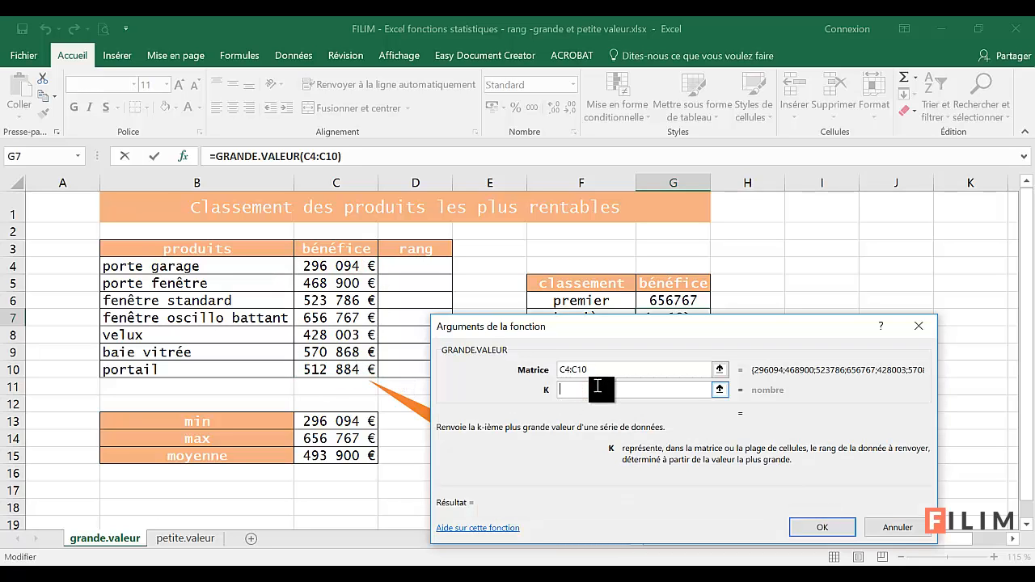
{"action": "type", "text": "2"}
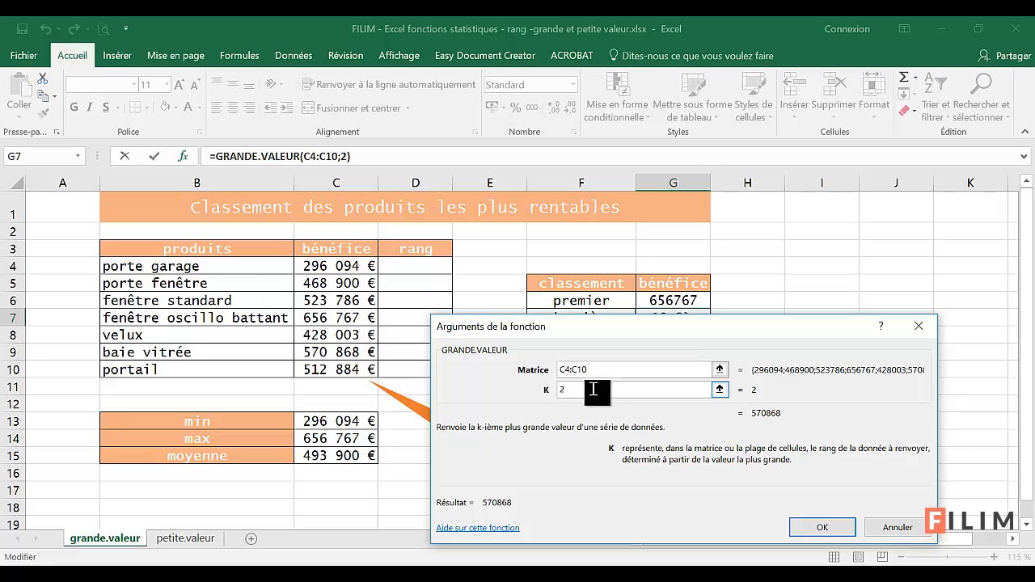
{"action": "left_click", "coordinate": [827, 529]}
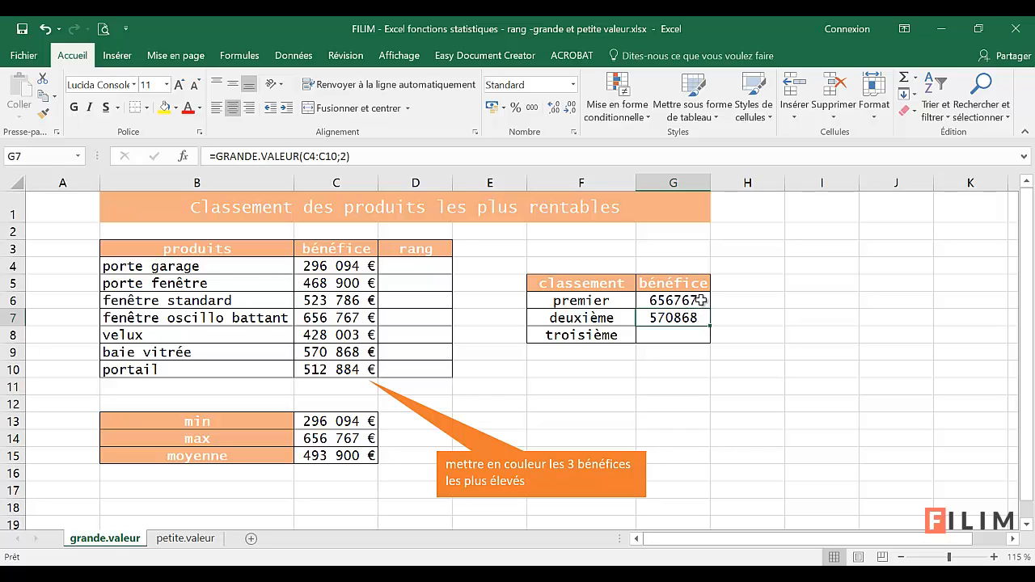
Insert the GRANDE.VALEUR function into G8, the profit cell for "troisième".
{"action": "left_click", "coordinate": [702, 334]}
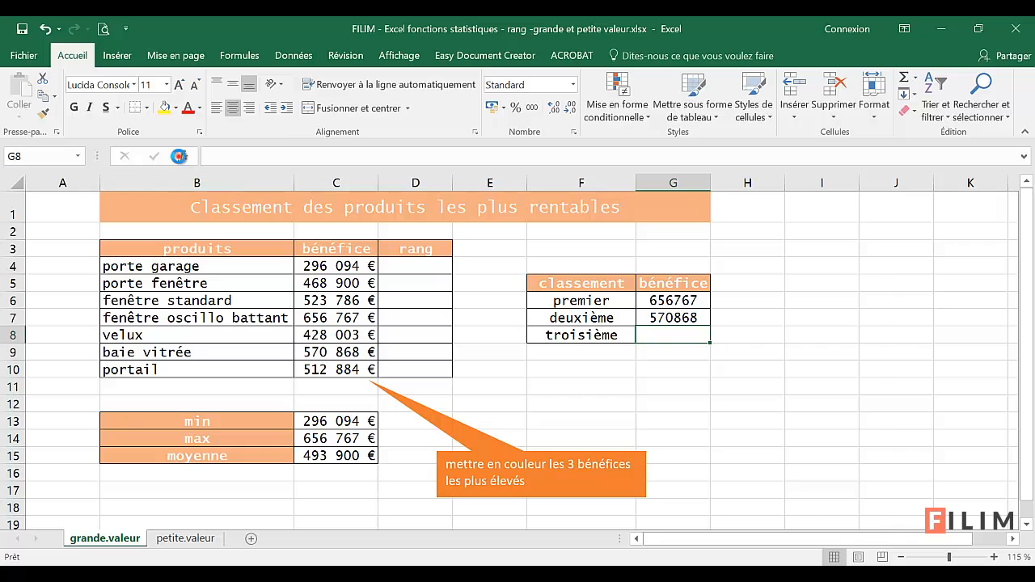
{"action": "left_click", "coordinate": [181, 157]}
{"action": "left_click", "coordinate": [616, 404]}
{"action": "type", "text": "gr"}
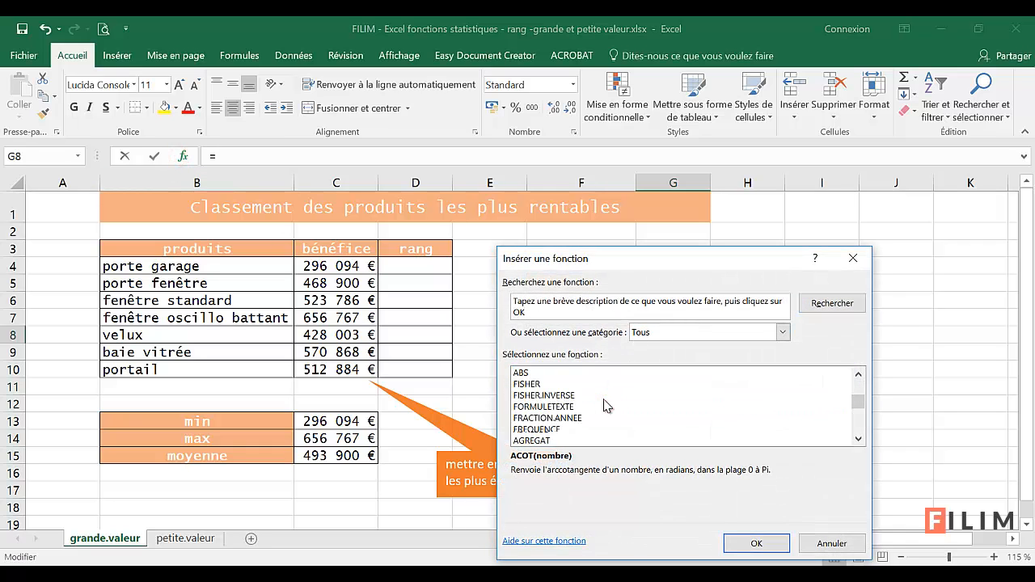
{"action": "scroll", "coordinate": [636, 427], "scroll_direction": "down", "scroll_amount": 1}
{"action": "left_click", "coordinate": [755, 543]}
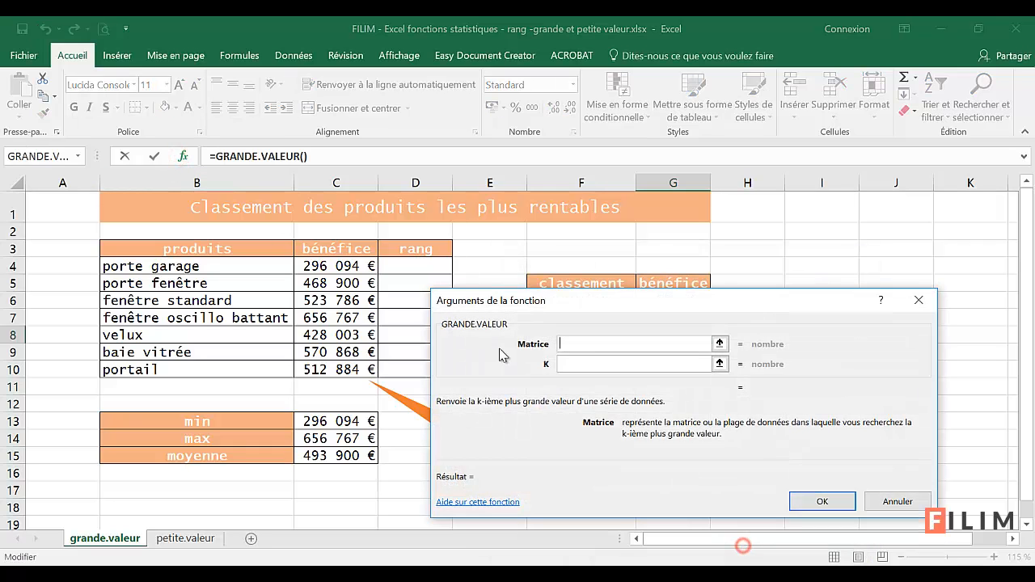
Complete the GRANDE.VALEUR arguments in G8 with C4:C10 as Matrice and 3 as K.
{"action": "left_click_drag", "start_coordinate": [339, 267], "coordinate": [340, 369]}
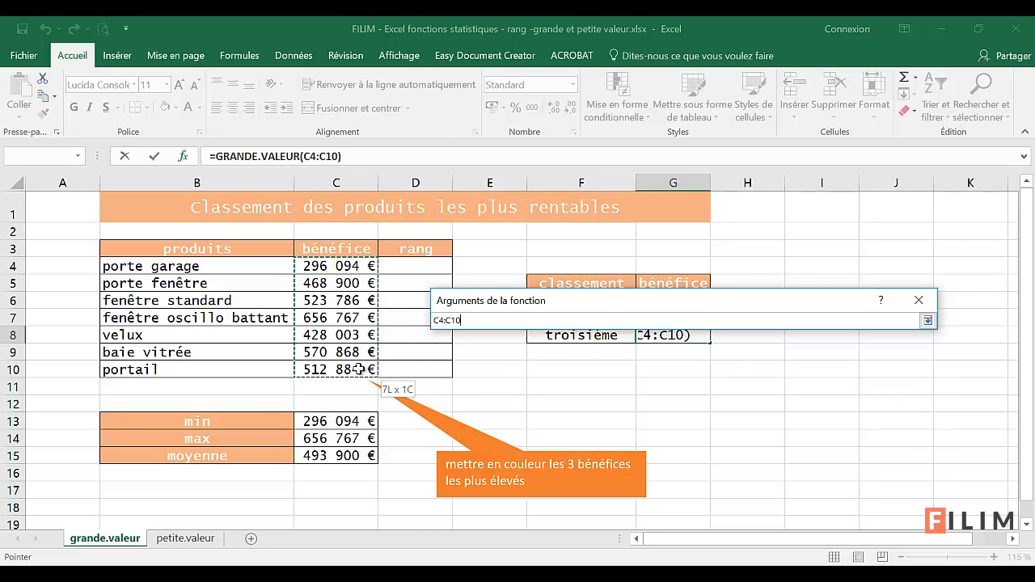
{"action": "left_click", "coordinate": [584, 364]}
{"action": "type", "text": "3"}
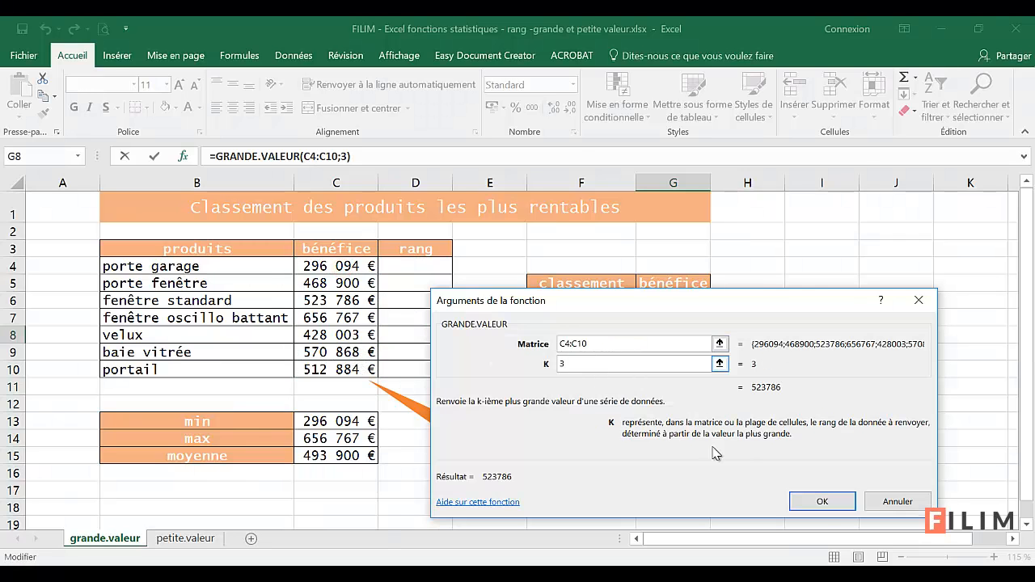
{"action": "left_click", "coordinate": [822, 502]}
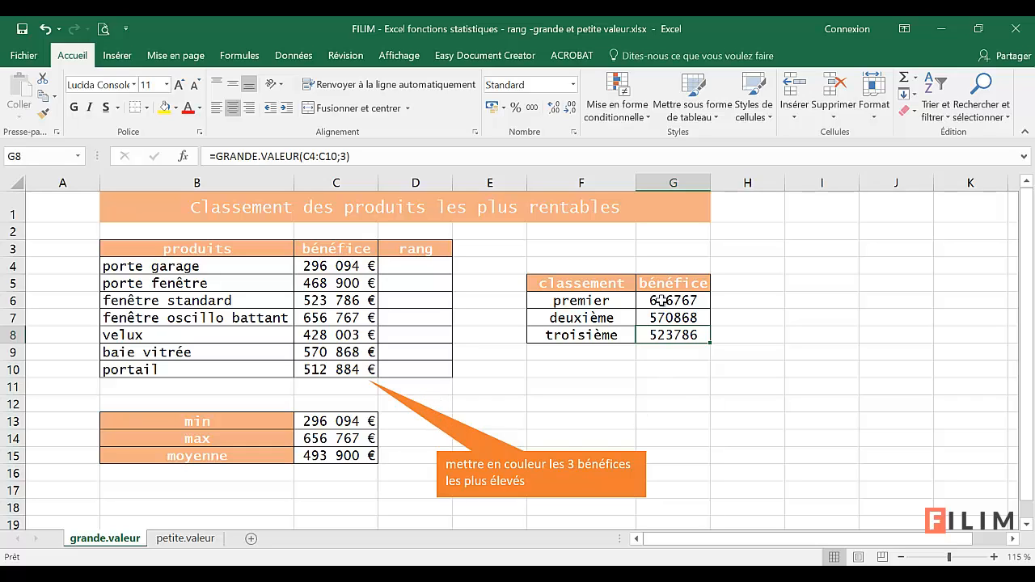
{"action": "left_click_drag", "start_coordinate": [661, 301], "coordinate": [662, 332]}
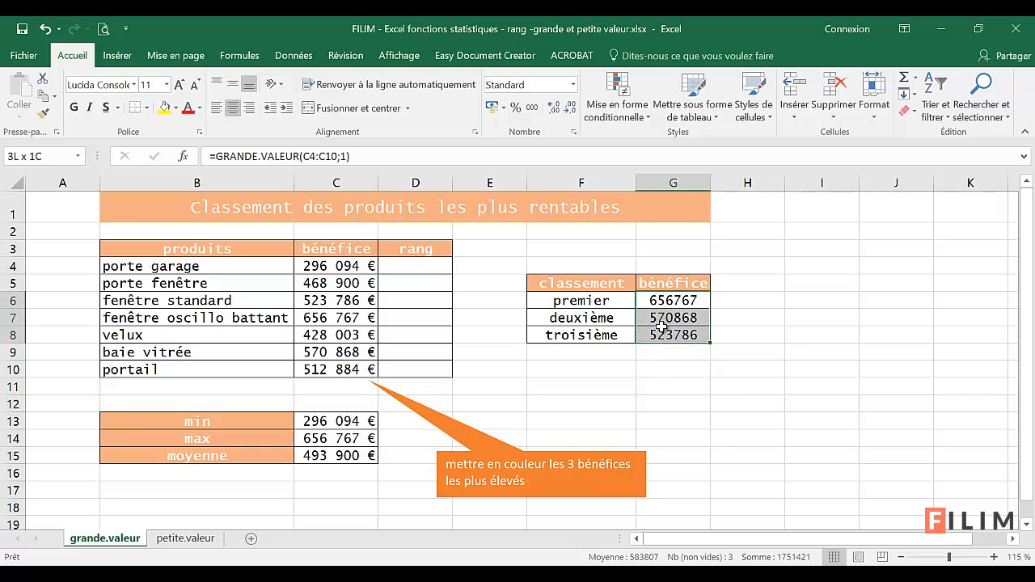
{"action": "left_click_drag", "start_coordinate": [414, 263], "coordinate": [423, 364]}
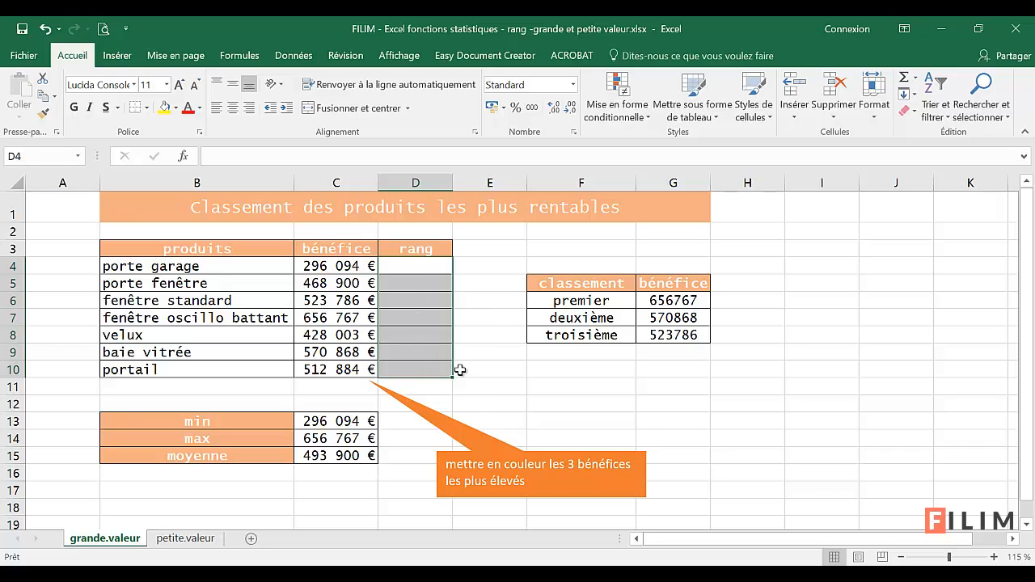
{"action": "left_click", "coordinate": [428, 300]}
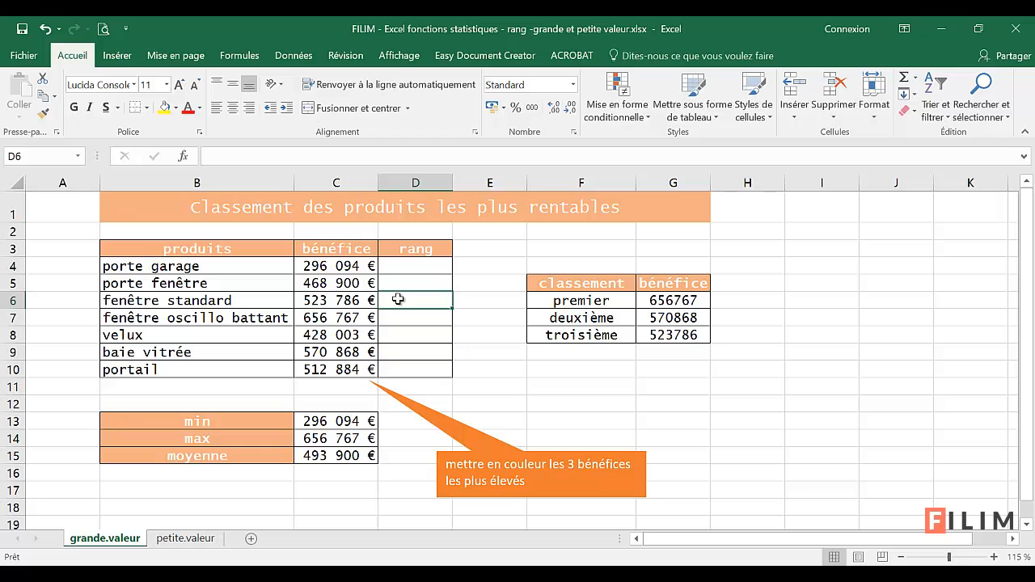
Insert the RANG function from the Tous category into D4, the rank cell for "porte garage".
{"action": "left_click", "coordinate": [419, 263]}
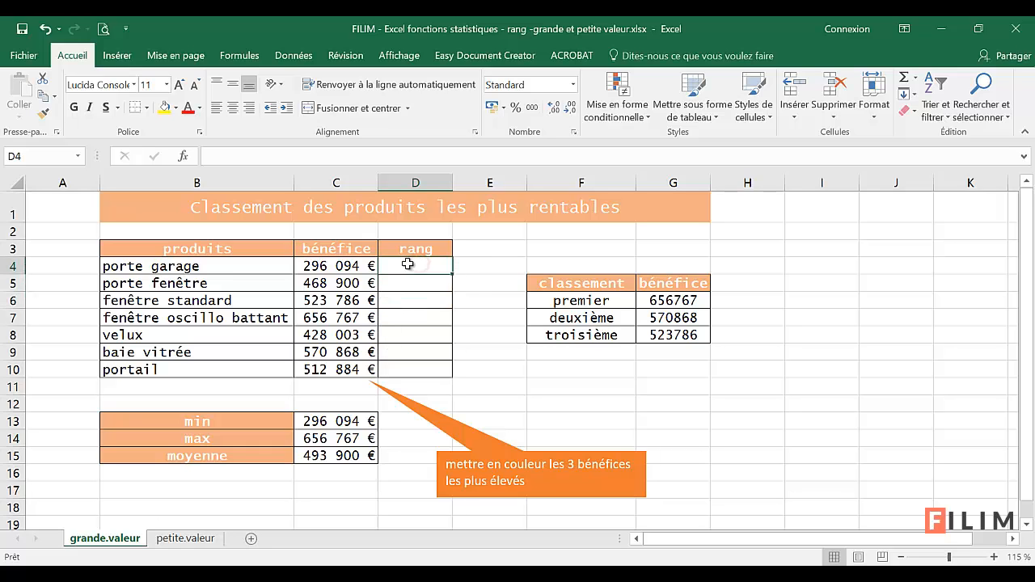
{"action": "type", "text": "="}
{"action": "left_click", "coordinate": [183, 155]}
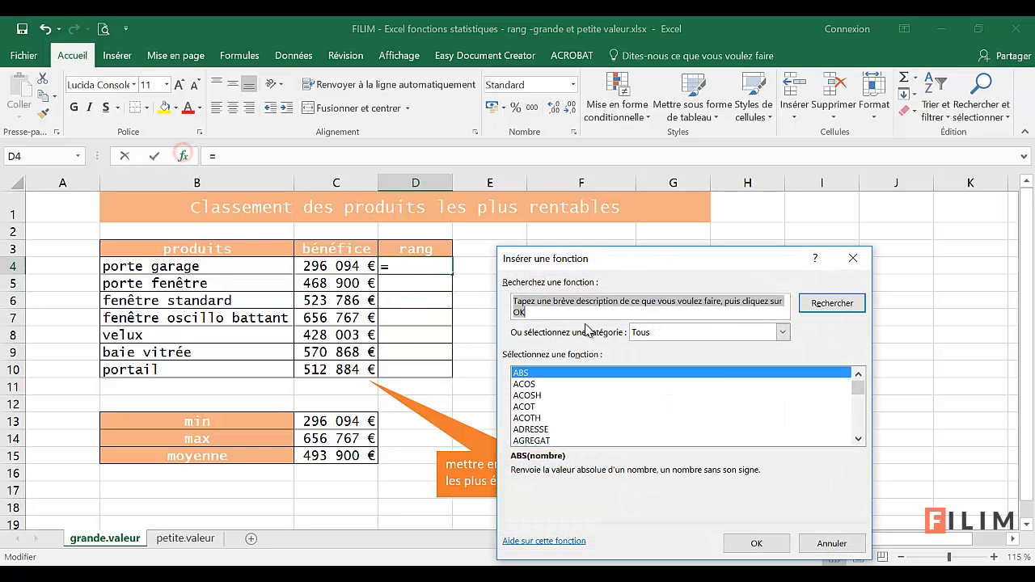
{"action": "left_click", "coordinate": [591, 397]}
{"action": "key", "text": "r"}
{"action": "scroll", "coordinate": [588, 401], "scroll_direction": "down", "scroll_amount": 2}
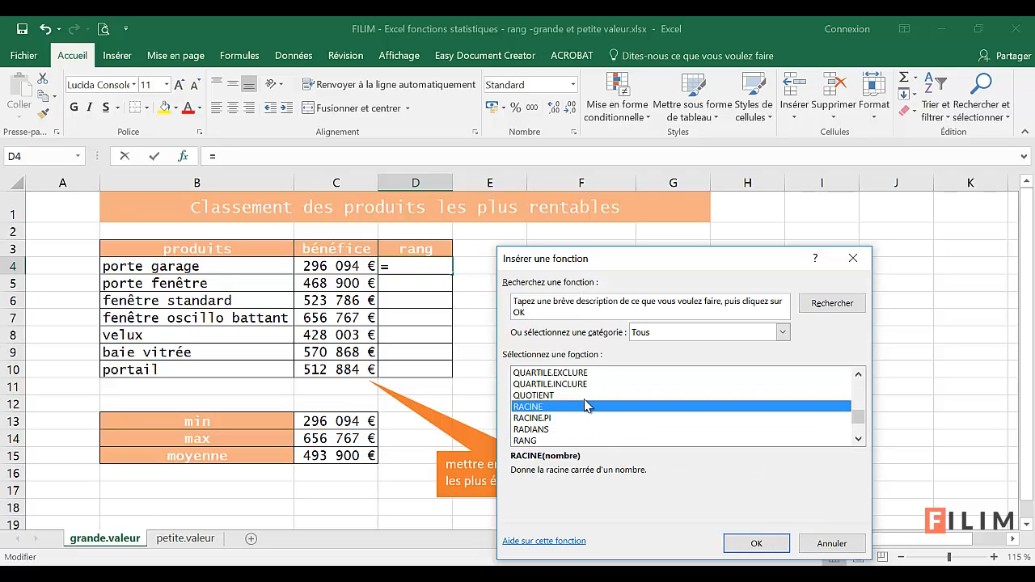
{"action": "left_click", "coordinate": [574, 405]}
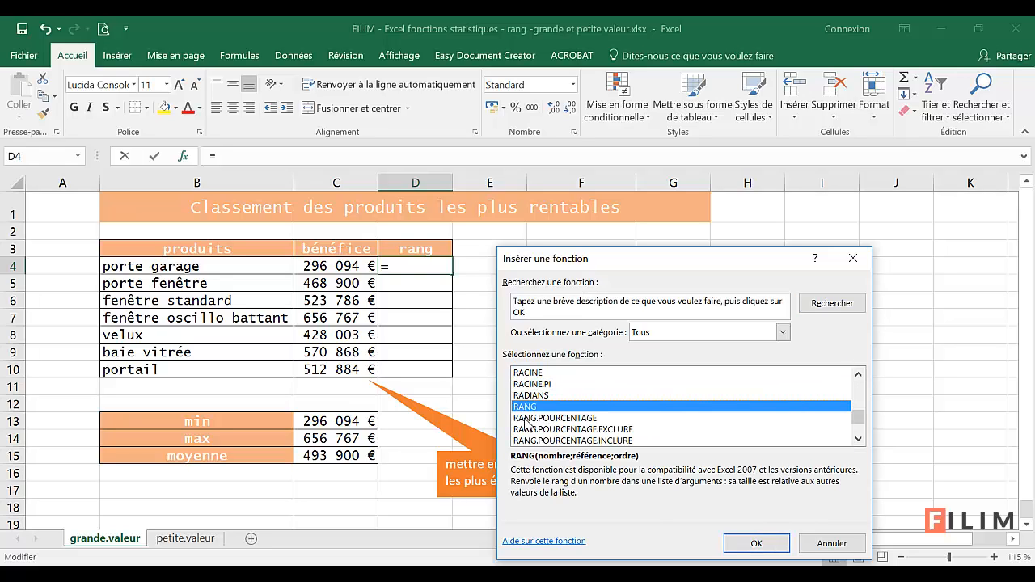
{"action": "left_click", "coordinate": [752, 544]}
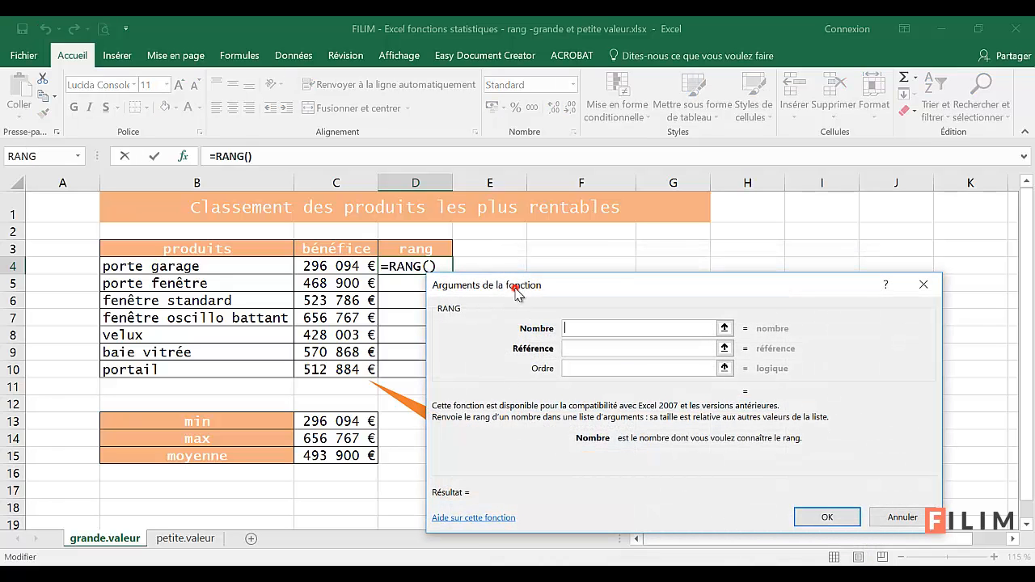
Set the RANG arguments in D4 to C4 as Nombre and the absolute range $C$4:$C$10 as Référence.
{"action": "left_click_drag", "start_coordinate": [515, 293], "coordinate": [542, 257]}
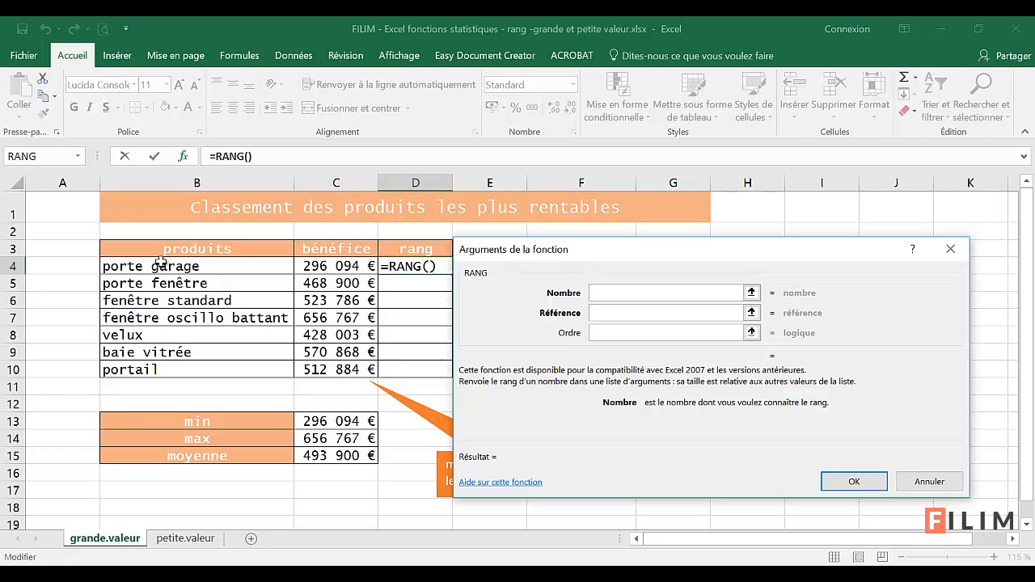
{"action": "left_click", "coordinate": [336, 266]}
{"action": "left_click", "coordinate": [612, 313]}
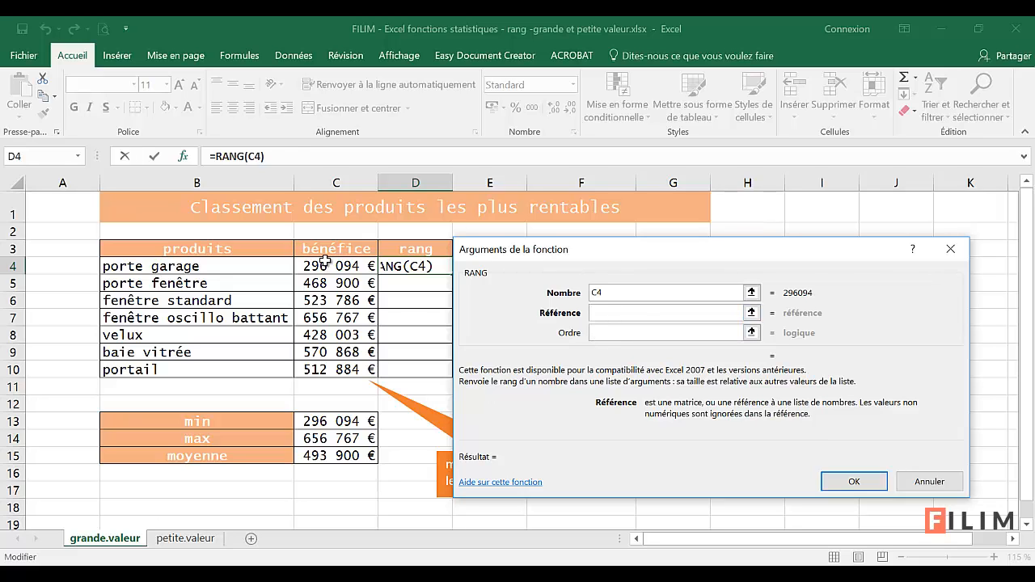
{"action": "left_click_drag", "start_coordinate": [325, 261], "coordinate": [335, 372]}
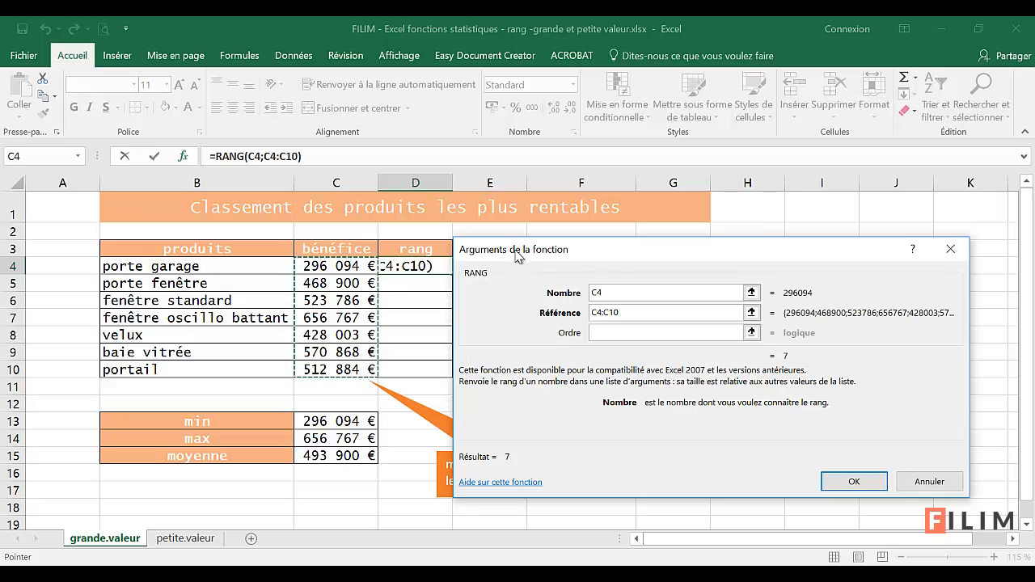
{"action": "left_click_drag", "start_coordinate": [495, 258], "coordinate": [508, 258]}
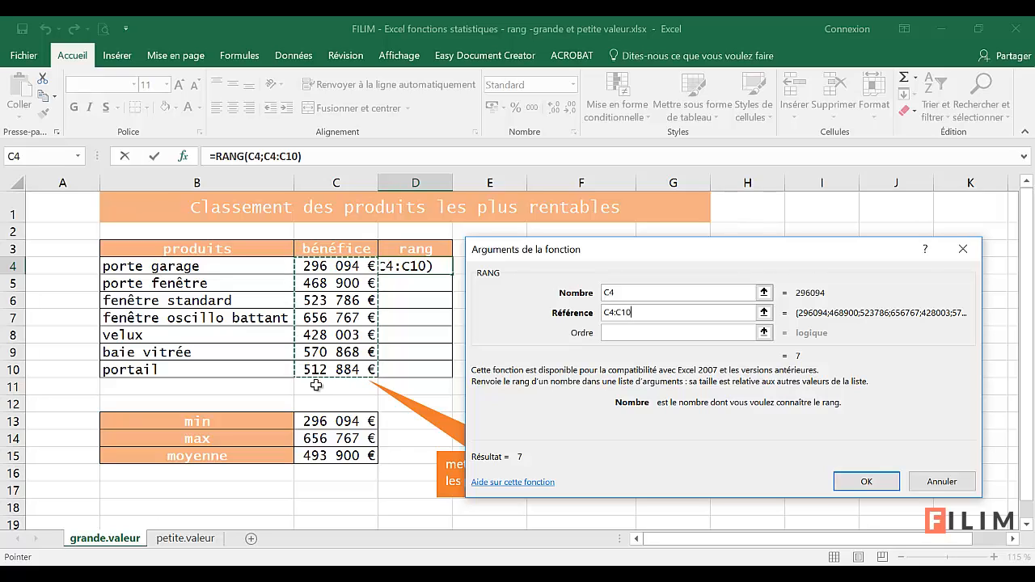
{"action": "double_click", "coordinate": [642, 312]}
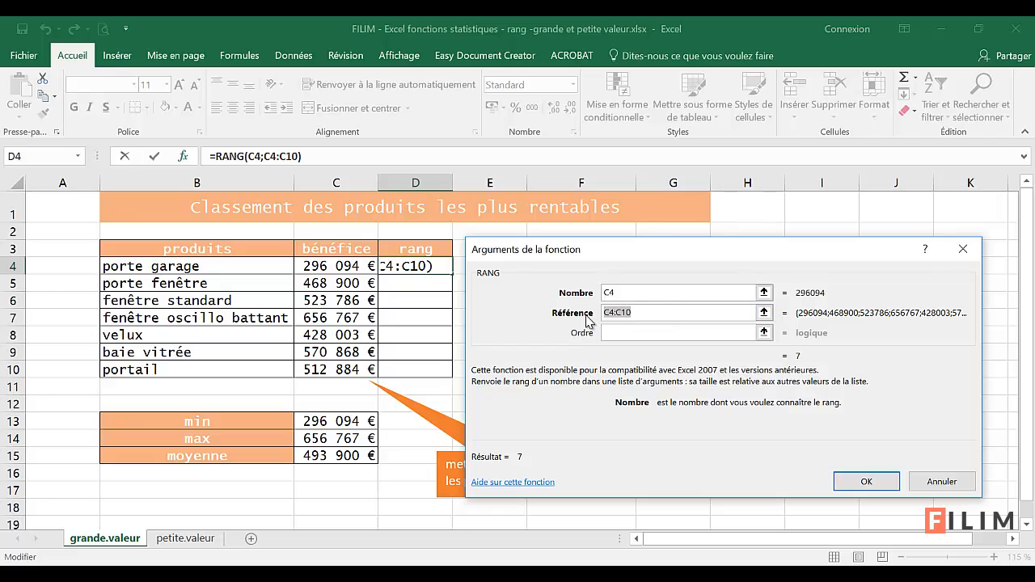
{"action": "key", "text": "F4"}
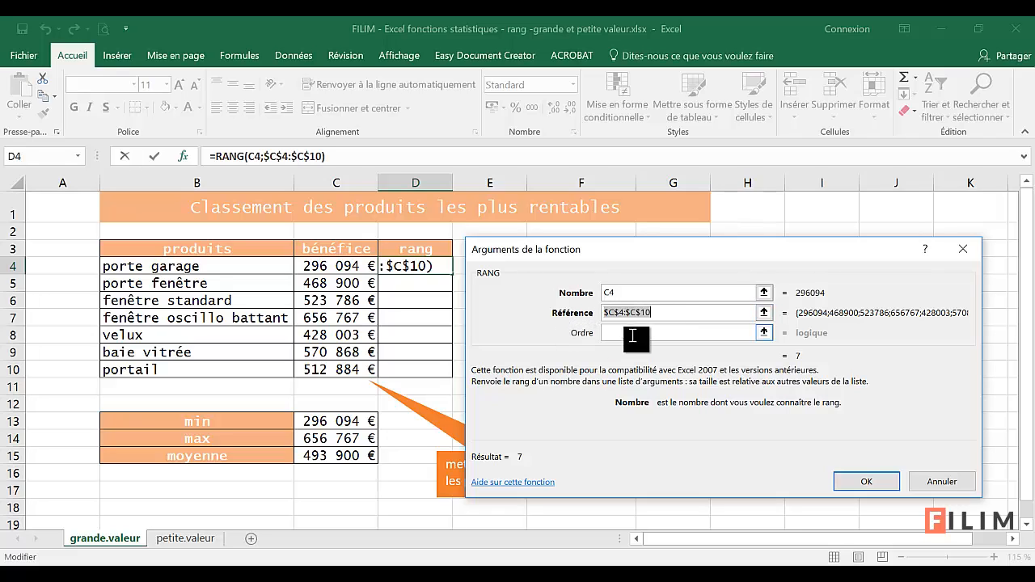
Set Ordre to 0 for descending ranking in the D4 RANG function and fill the formula down to D10.
{"action": "left_click", "coordinate": [637, 295]}
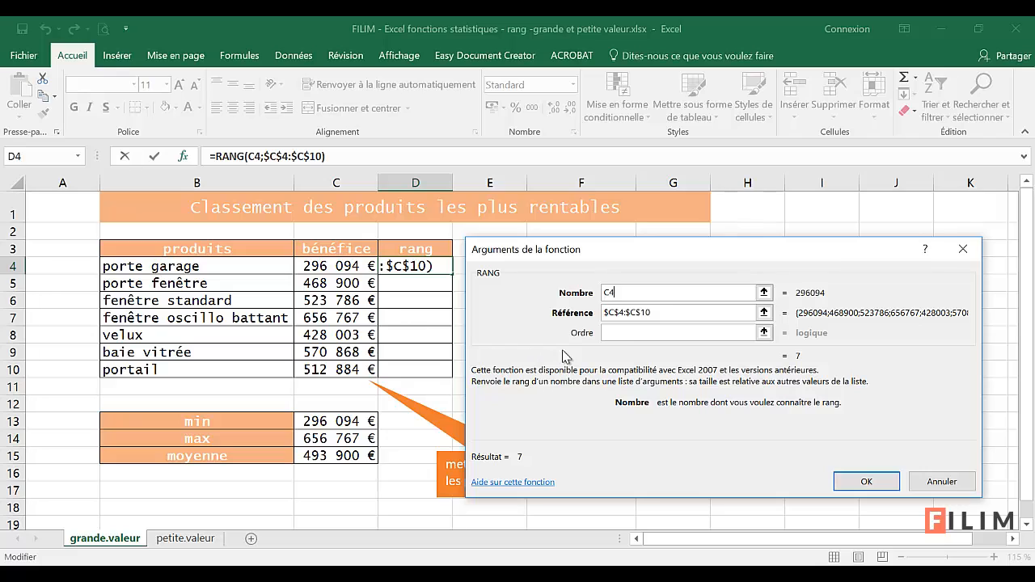
{"action": "left_click", "coordinate": [634, 334]}
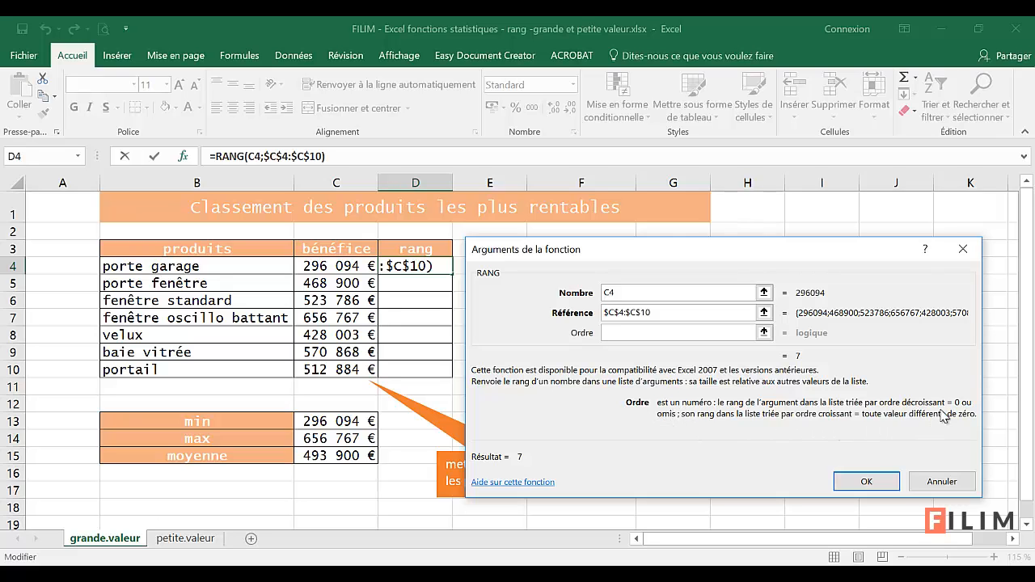
{"action": "left_click_drag", "start_coordinate": [941, 399], "coordinate": [861, 404]}
{"action": "left_click", "coordinate": [751, 400]}
{"action": "left_click", "coordinate": [841, 400]}
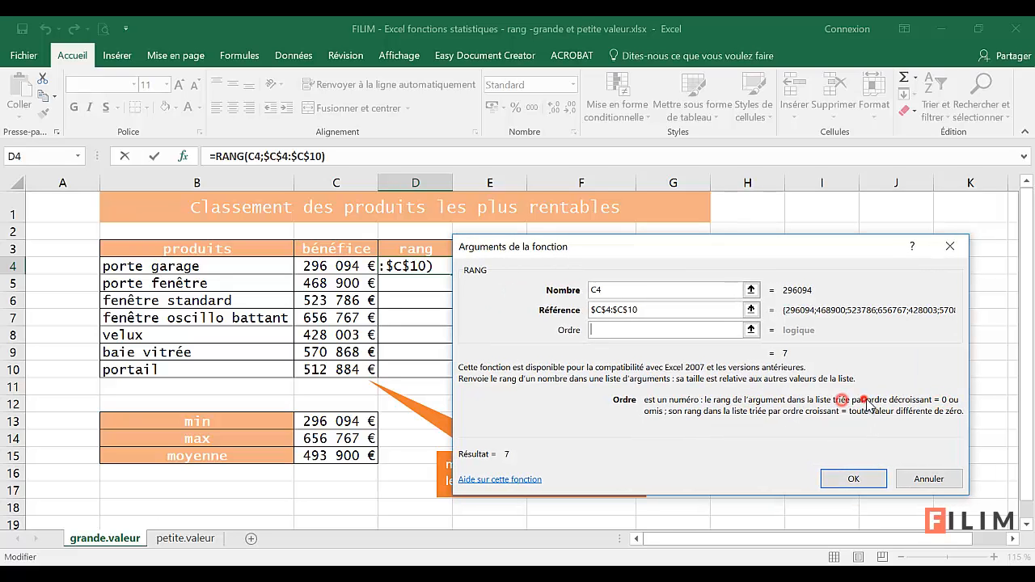
{"action": "left_click", "coordinate": [864, 400]}
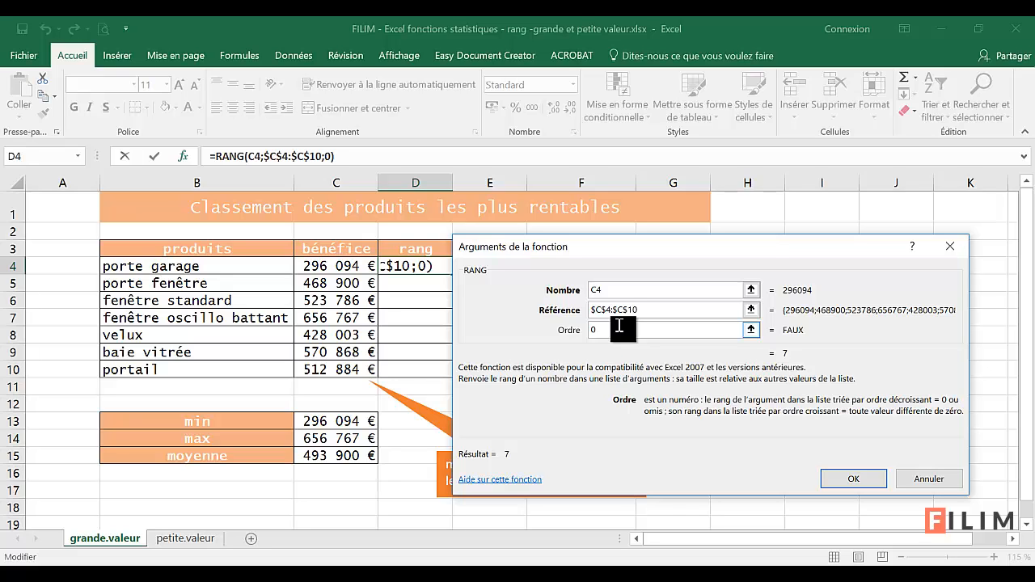
{"action": "left_click", "coordinate": [855, 480]}
{"action": "double_click", "coordinate": [453, 276]}
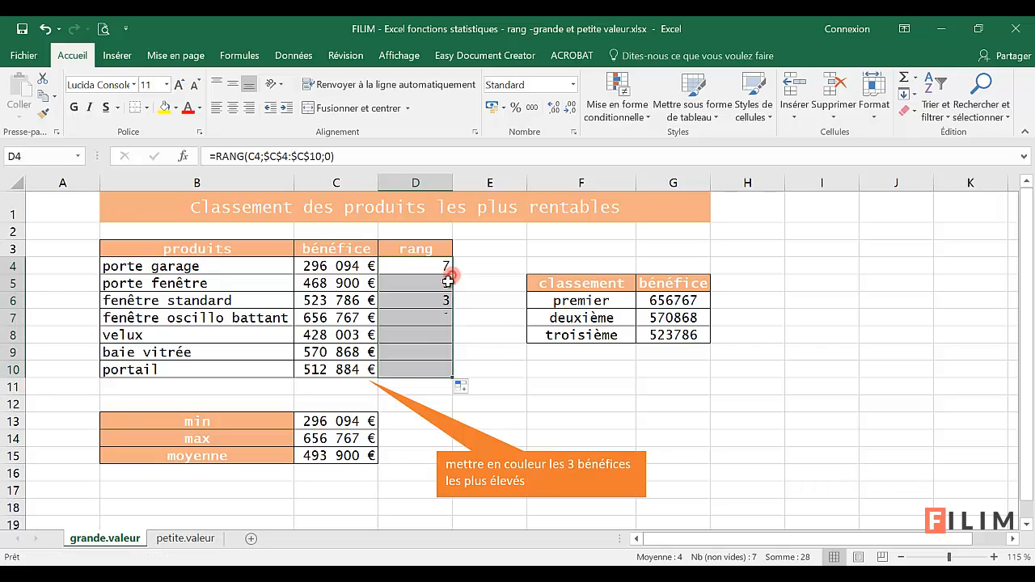
{"action": "left_click", "coordinate": [644, 385]}
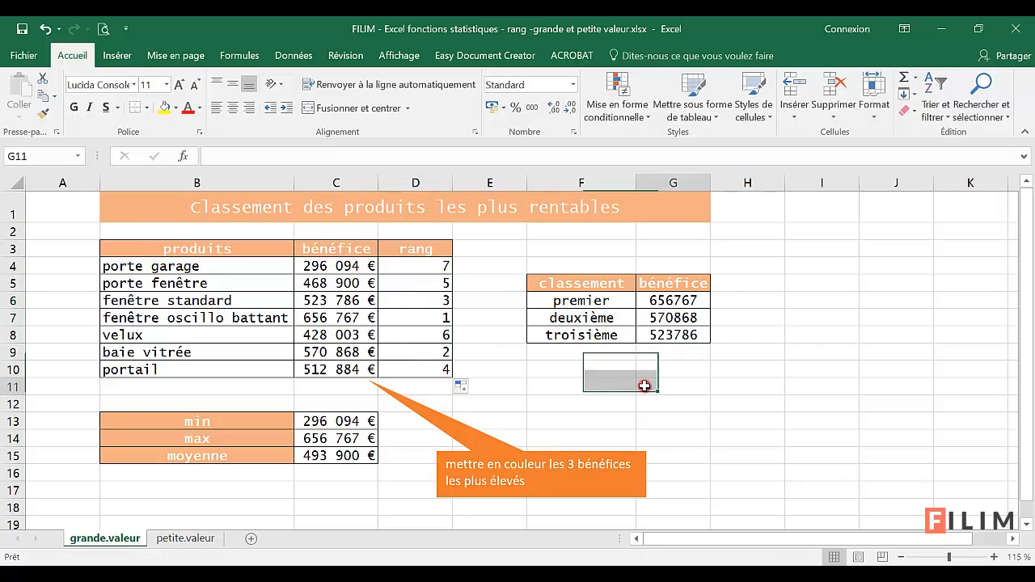
{"action": "left_click", "coordinate": [403, 319]}
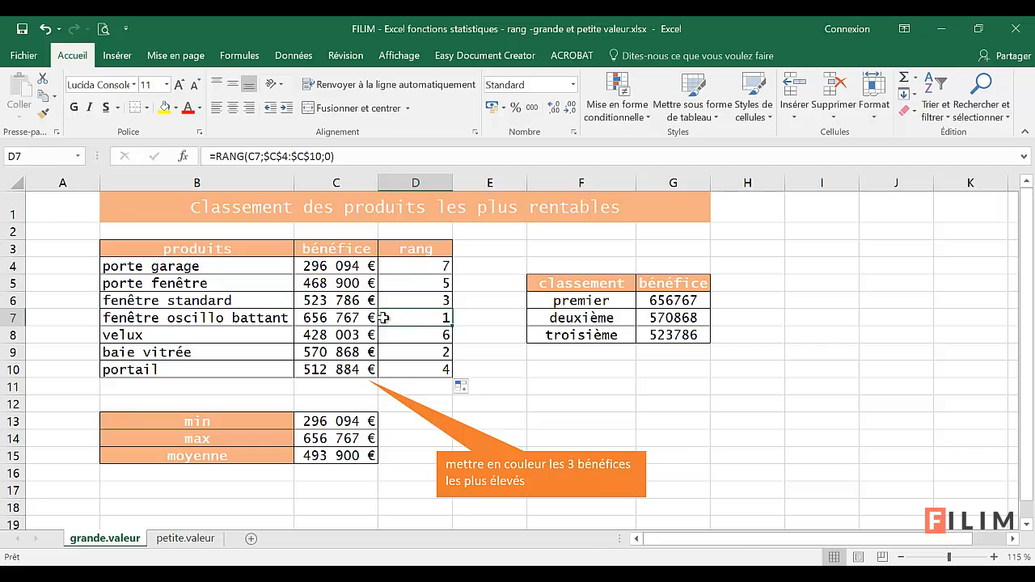
{"action": "left_click_drag", "start_coordinate": [383, 319], "coordinate": [268, 319]}
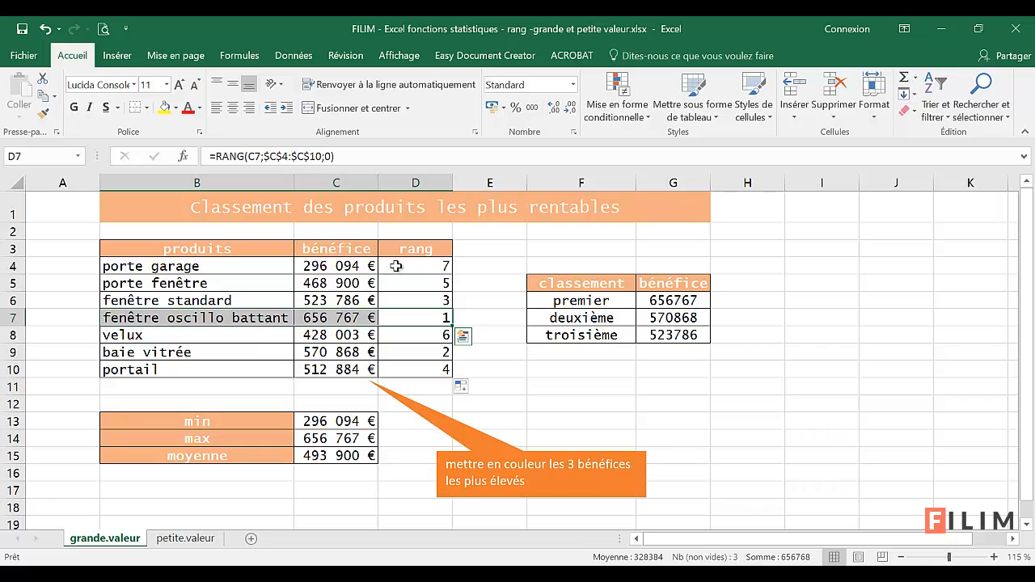
{"action": "left_click_drag", "start_coordinate": [404, 262], "coordinate": [260, 261]}
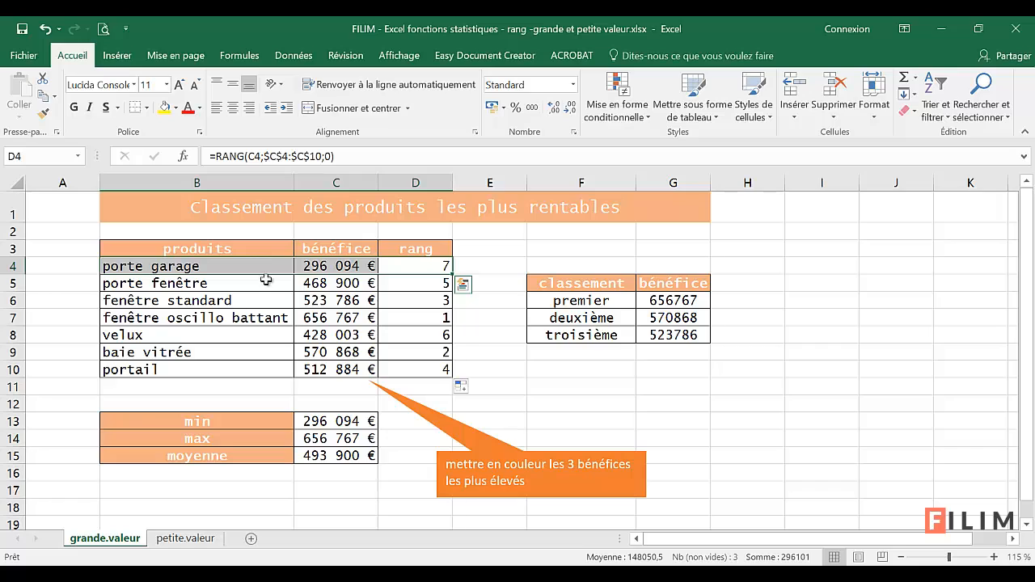
Create a new conditional formatting rule on C4:C10 that formats only values ranked among the first or last values.
{"action": "left_click", "coordinate": [689, 400]}
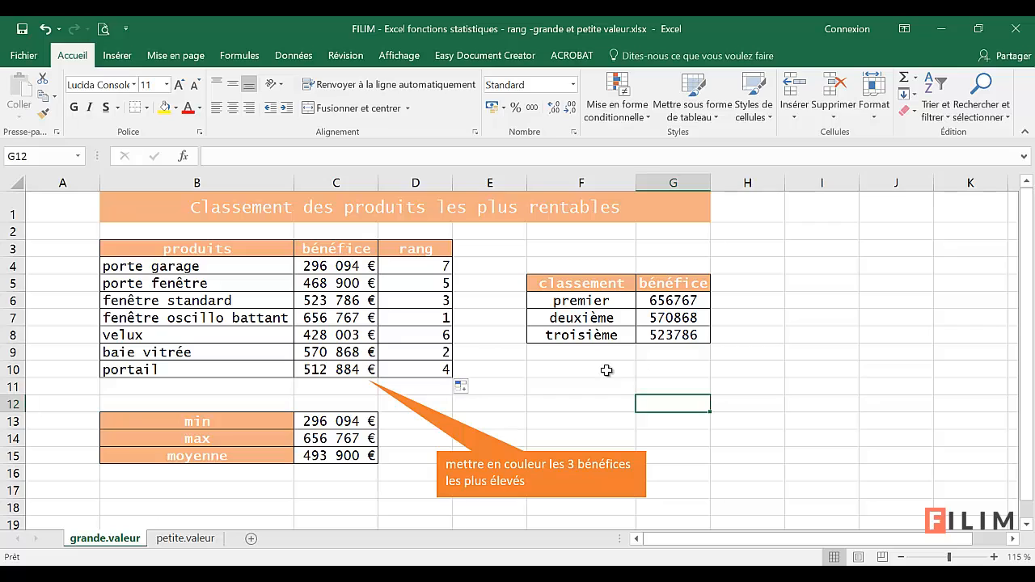
{"action": "left_click_drag", "start_coordinate": [321, 267], "coordinate": [368, 369]}
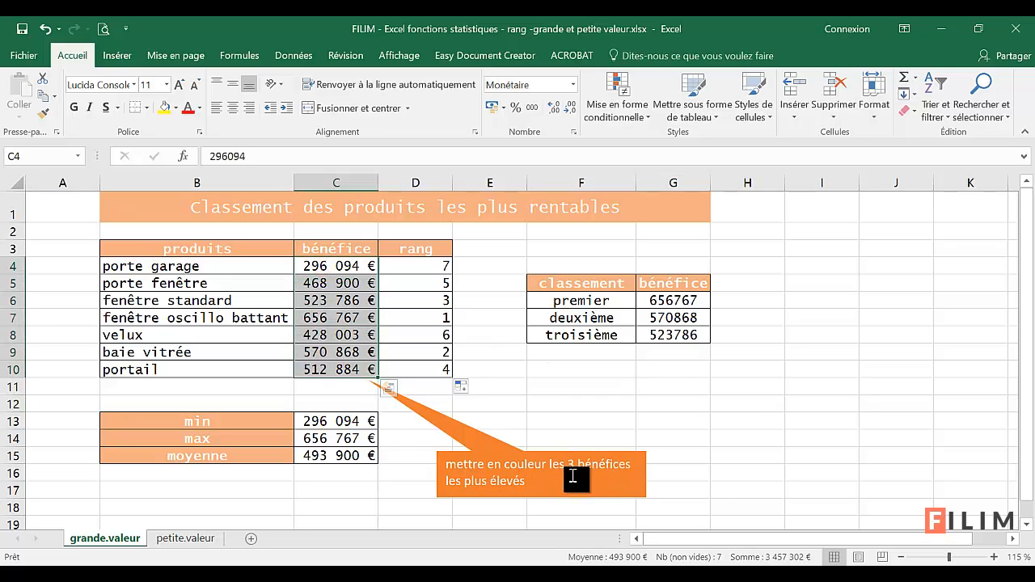
{"action": "left_click_drag", "start_coordinate": [314, 265], "coordinate": [324, 356]}
{"action": "left_click", "coordinate": [617, 96]}
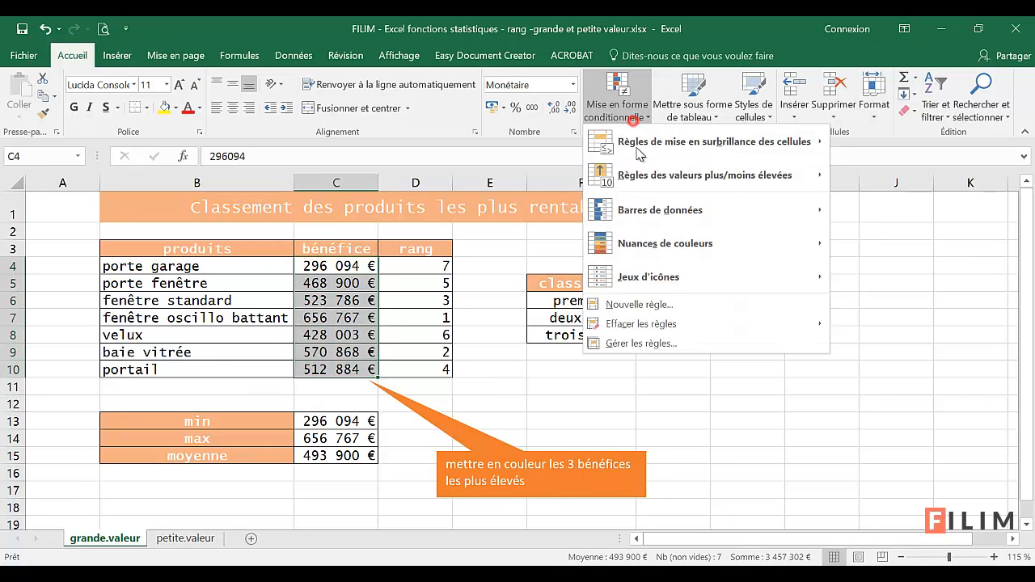
{"action": "left_click", "coordinate": [625, 306]}
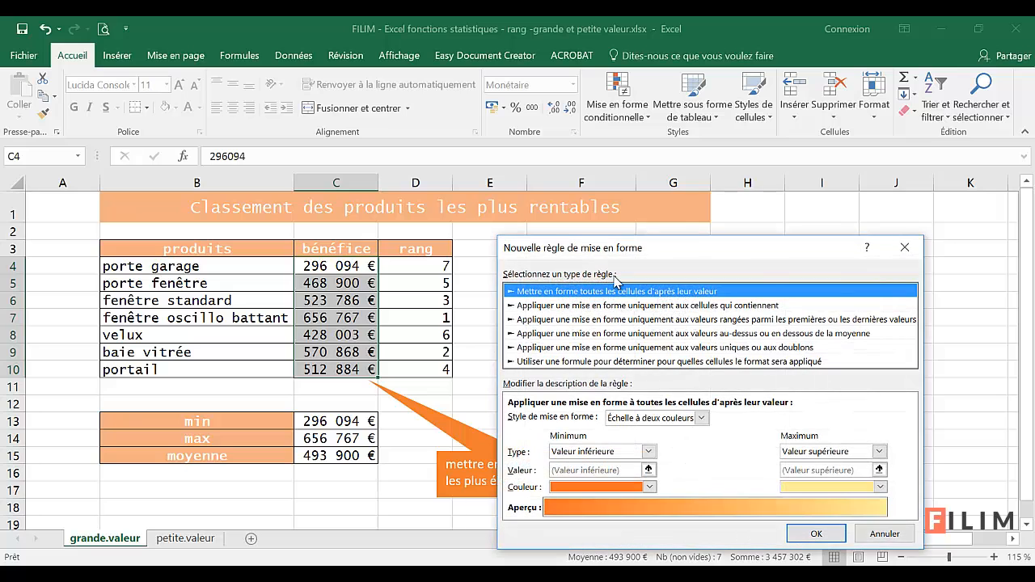
{"action": "left_click_drag", "start_coordinate": [630, 234], "coordinate": [676, 179]}
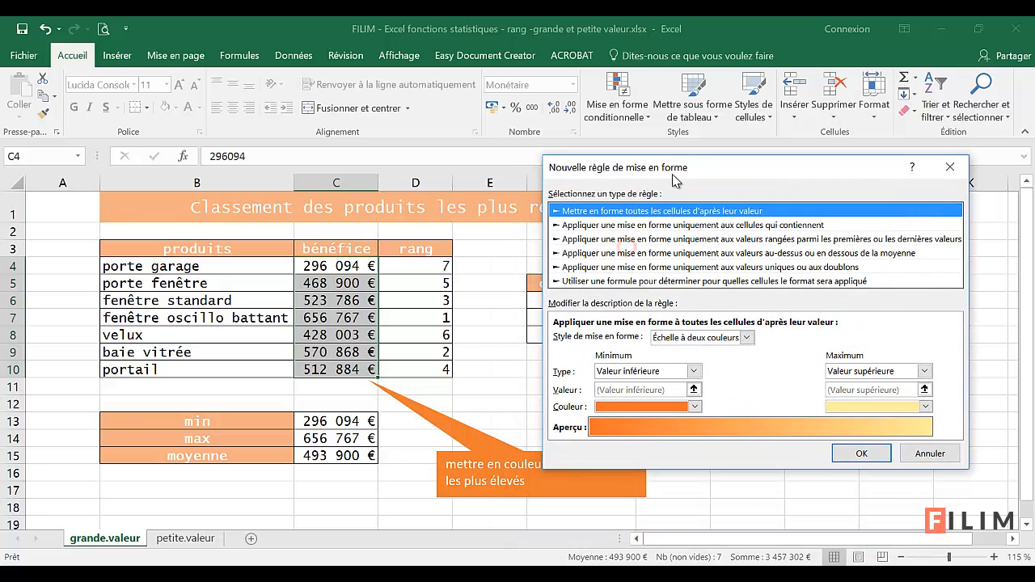
{"action": "left_click", "coordinate": [684, 239]}
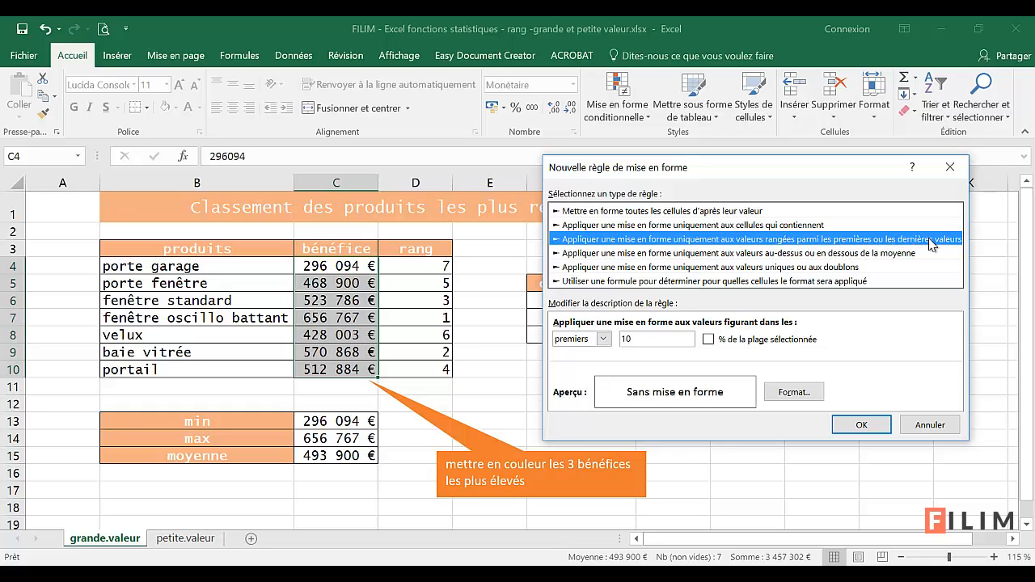
Set the formatting rule to apply to the "derniers" 3 values.
{"action": "left_click", "coordinate": [604, 340]}
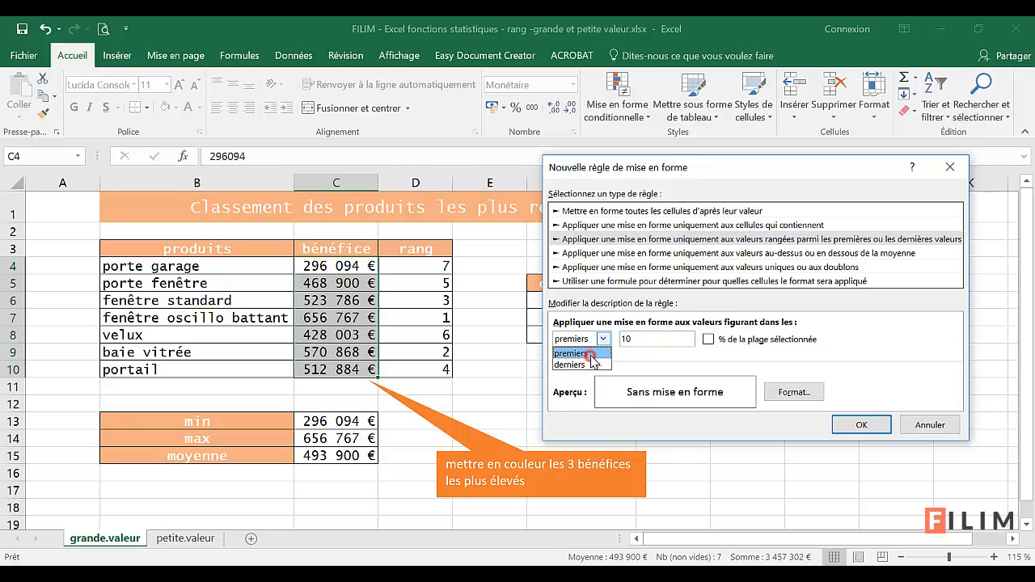
{"action": "left_click", "coordinate": [592, 355]}
{"action": "left_click", "coordinate": [636, 339]}
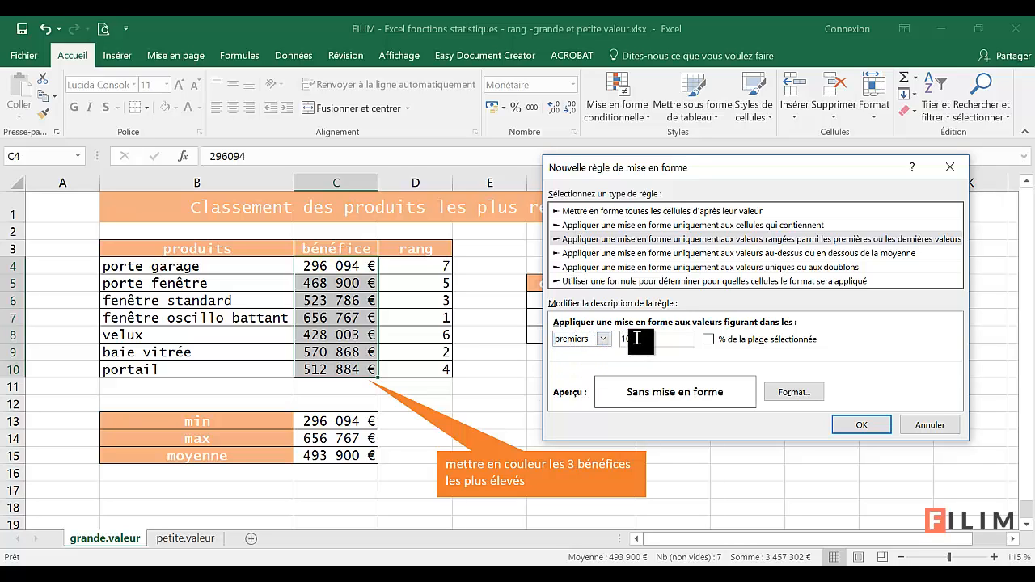
{"action": "left_click_drag", "start_coordinate": [636, 339], "coordinate": [607, 332]}
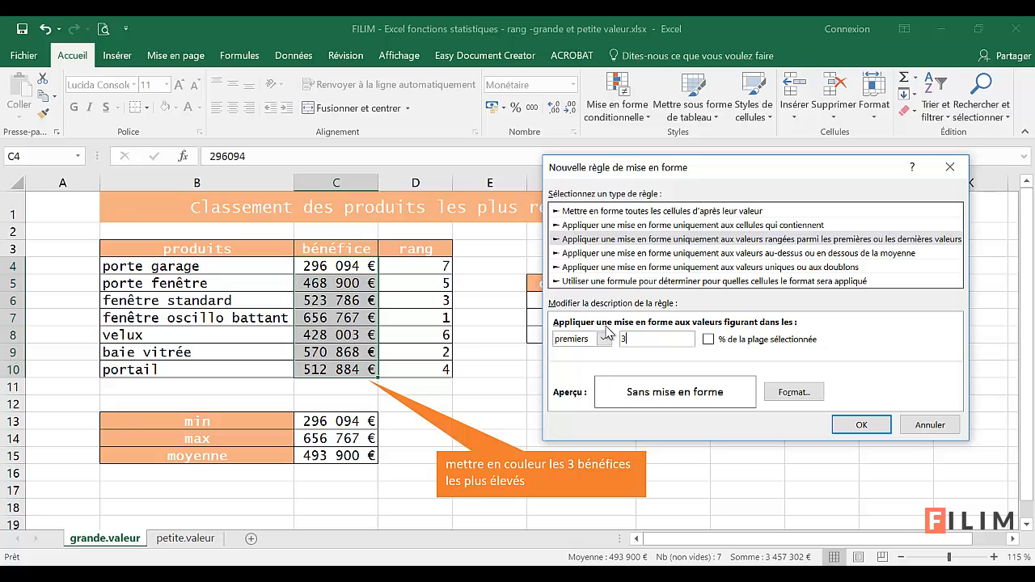
{"action": "left_click", "coordinate": [604, 339]}
{"action": "left_click", "coordinate": [590, 368]}
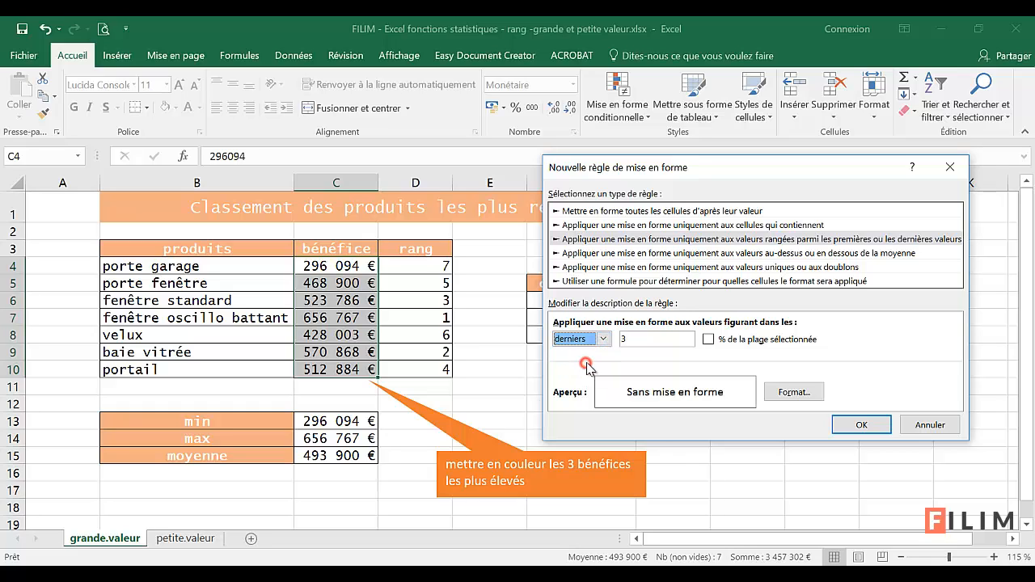
Give the rule a light orange background fill and apply it to the profits in C4:C10.
{"action": "left_click", "coordinate": [799, 396]}
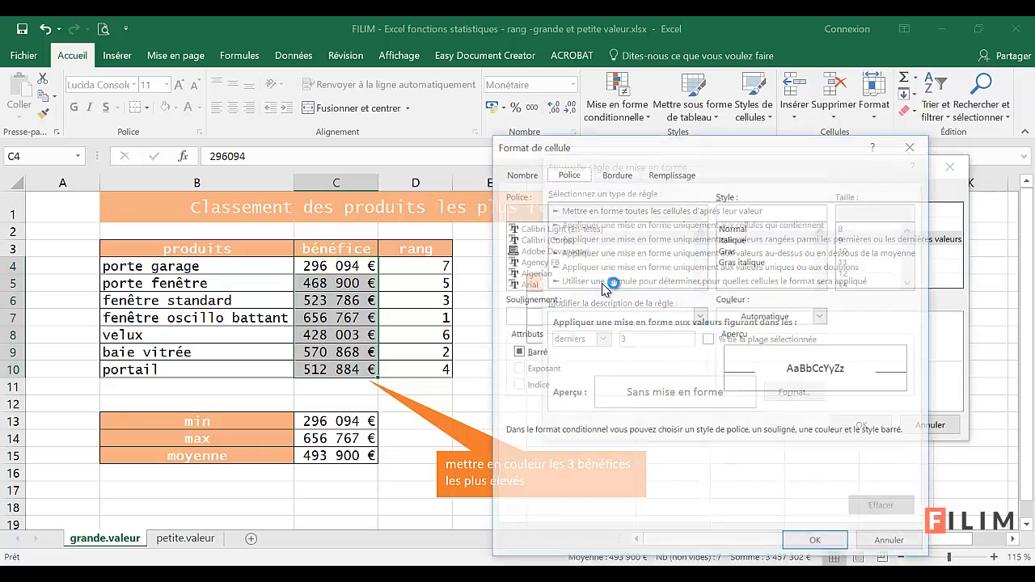
{"action": "left_click_drag", "start_coordinate": [610, 153], "coordinate": [645, 134]}
{"action": "left_click", "coordinate": [712, 155]}
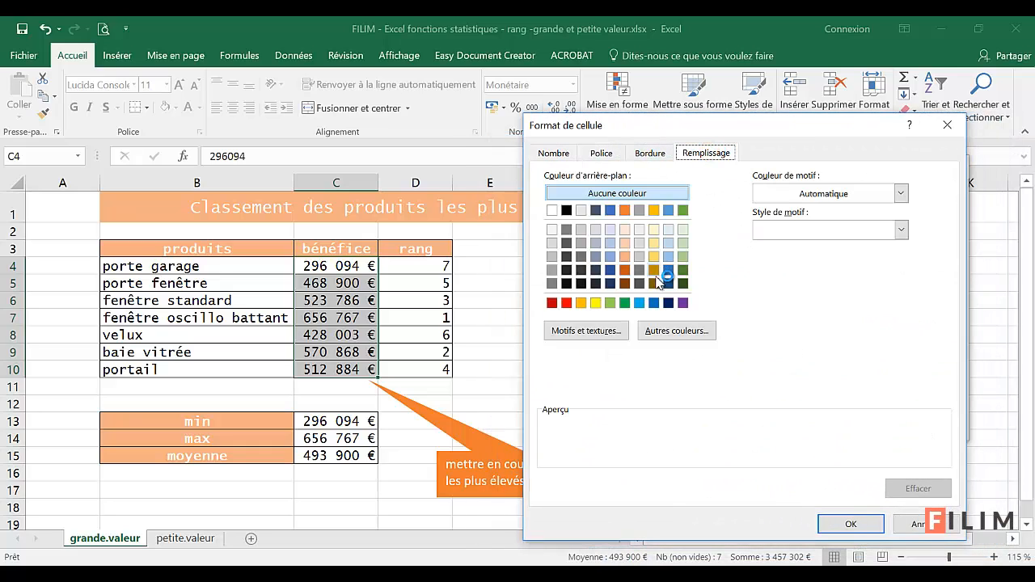
{"action": "left_click", "coordinate": [627, 257]}
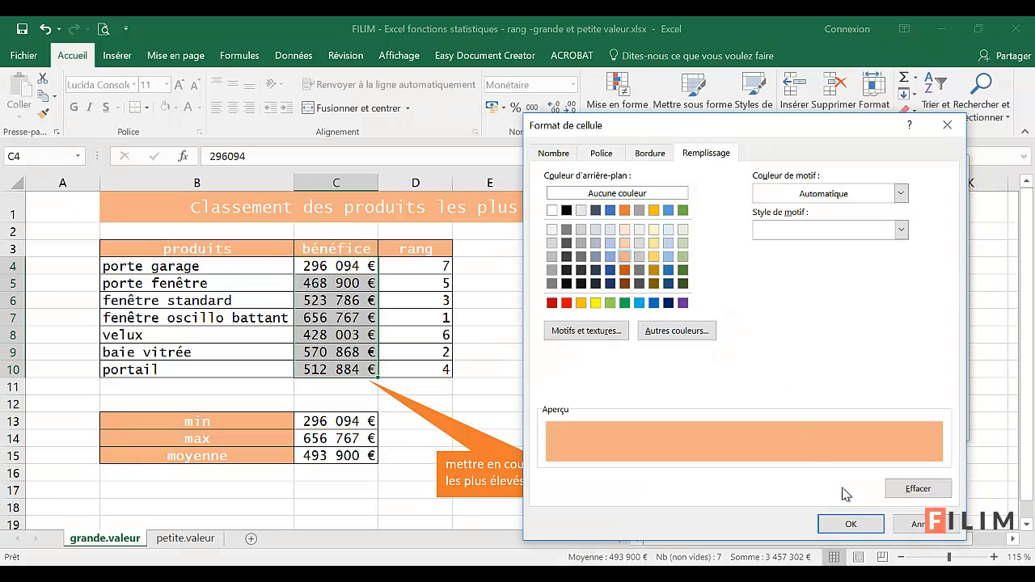
{"action": "left_click", "coordinate": [850, 523]}
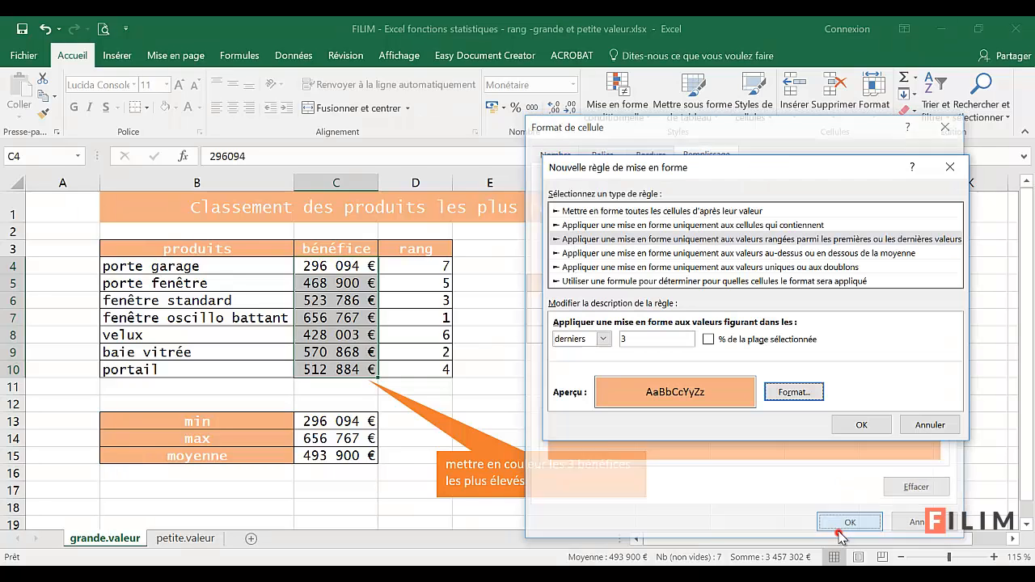
{"action": "left_click", "coordinate": [855, 425]}
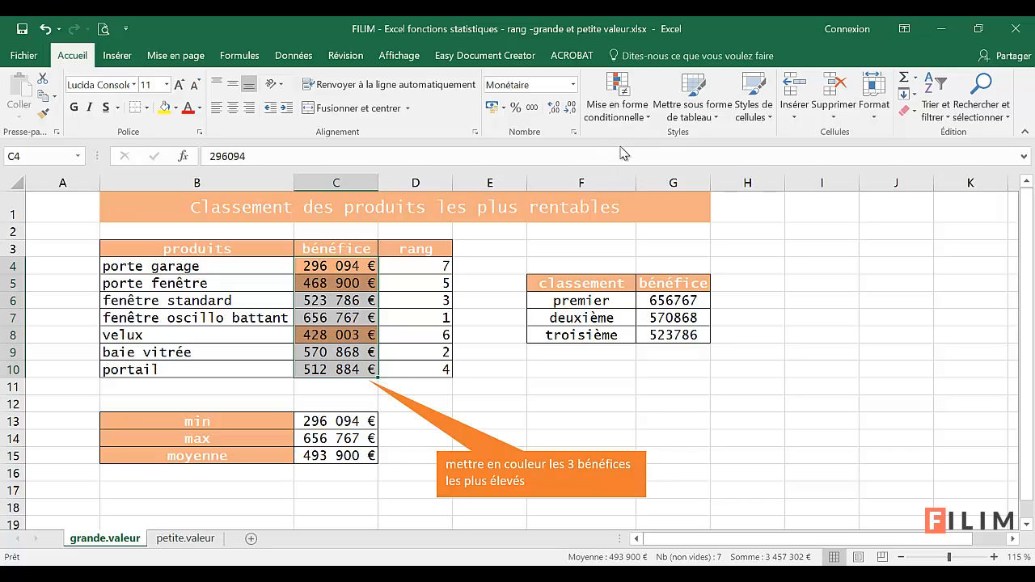
Edit the existing conditional formatting rule on C4:C10 to target the "premiers" values and apply the change.
{"action": "left_click", "coordinate": [621, 112]}
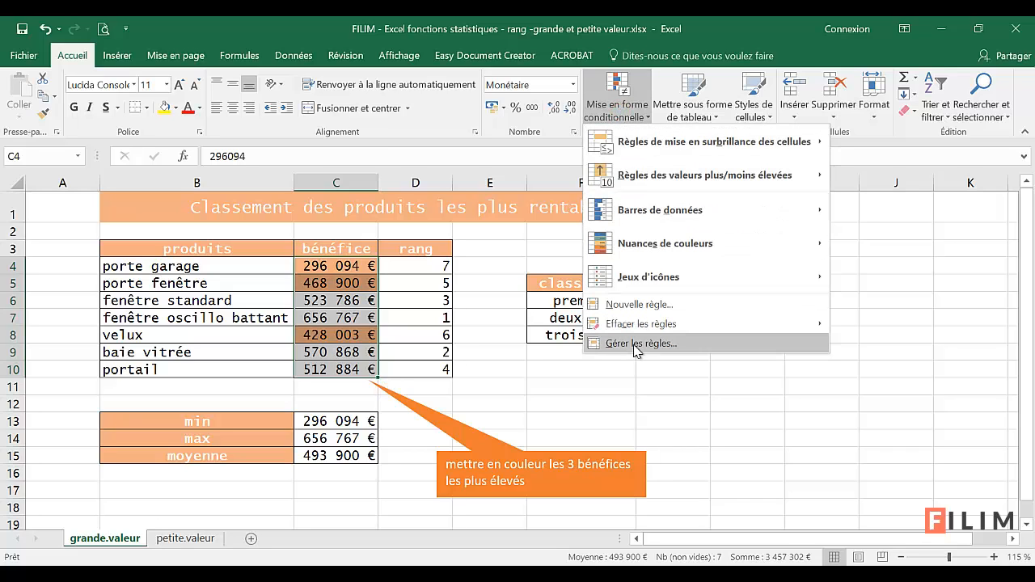
{"action": "left_click", "coordinate": [635, 346]}
{"action": "double_click", "coordinate": [556, 281]}
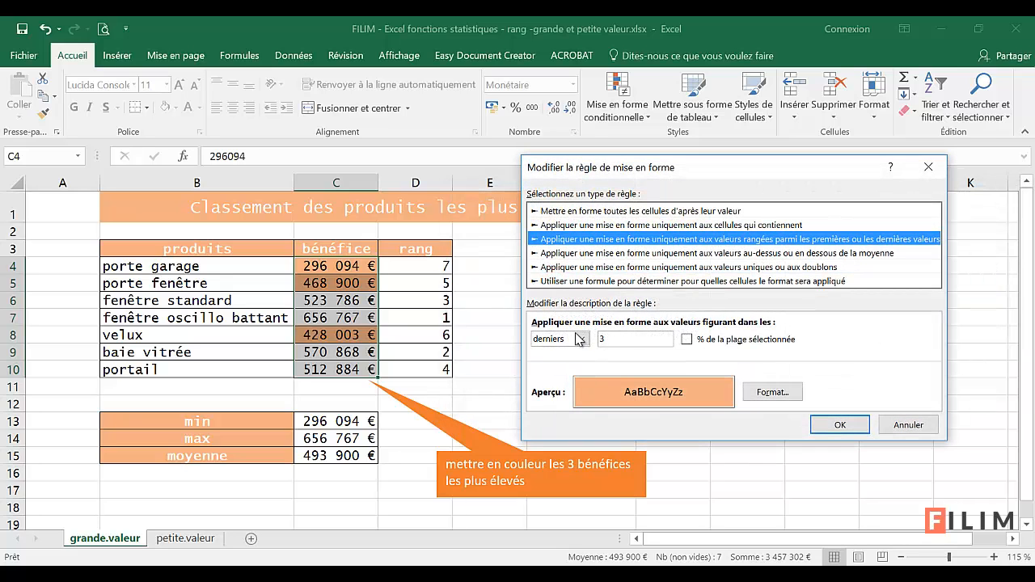
{"action": "left_click", "coordinate": [577, 338]}
{"action": "left_click", "coordinate": [571, 353]}
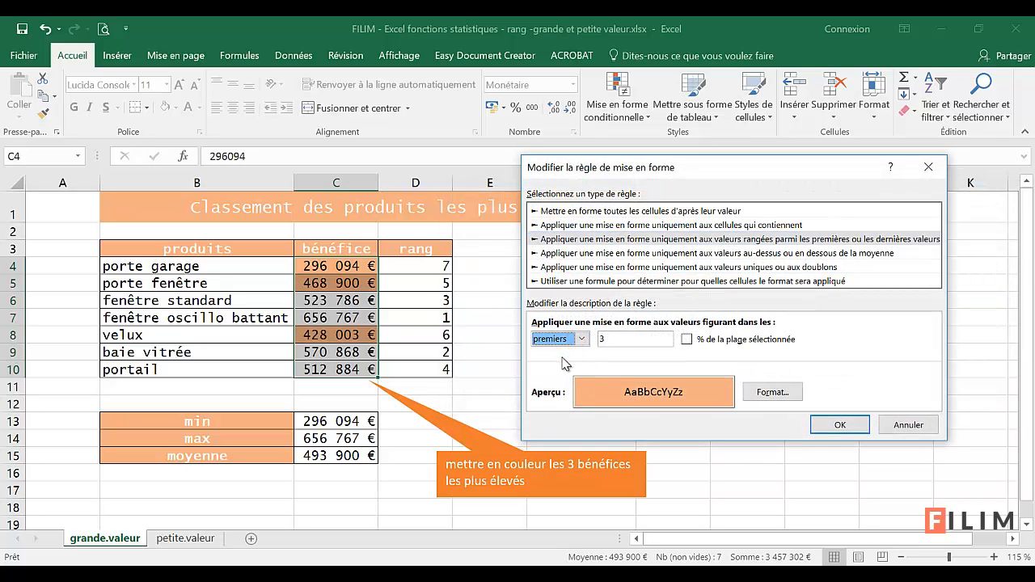
{"action": "left_click", "coordinate": [837, 427]}
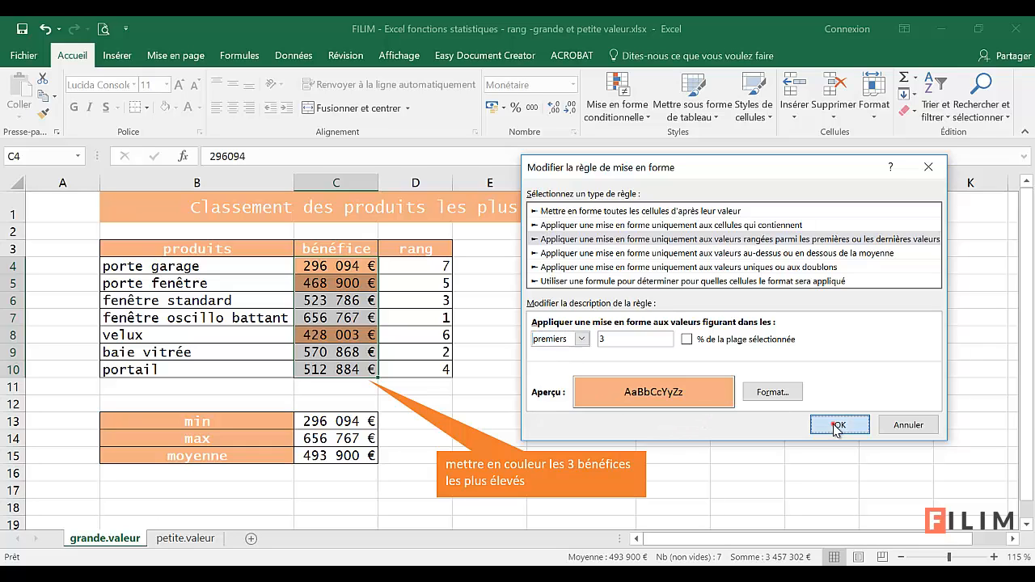
{"action": "left_click", "coordinate": [853, 400]}
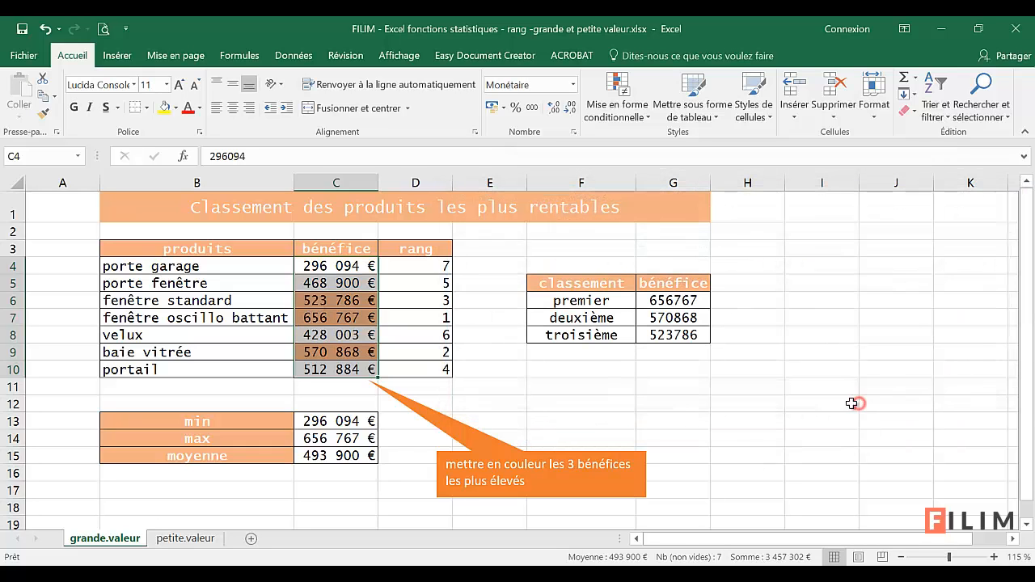
Check the highlighted profits against their ranks and change the "porte garage" profit in C4 to 896094.
{"action": "left_click", "coordinate": [358, 280]}
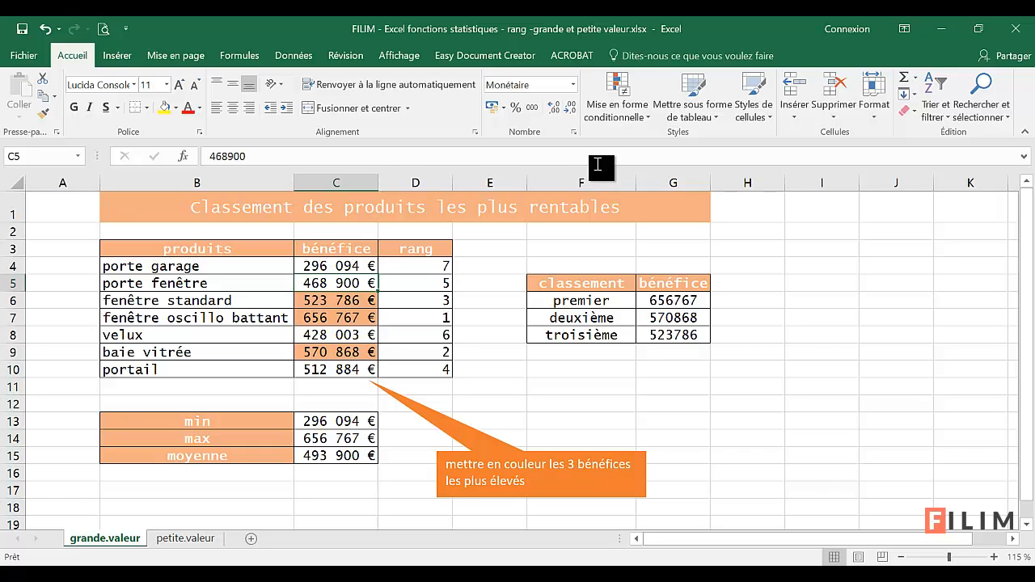
{"action": "left_click", "coordinate": [401, 318]}
{"action": "left_click", "coordinate": [397, 345]}
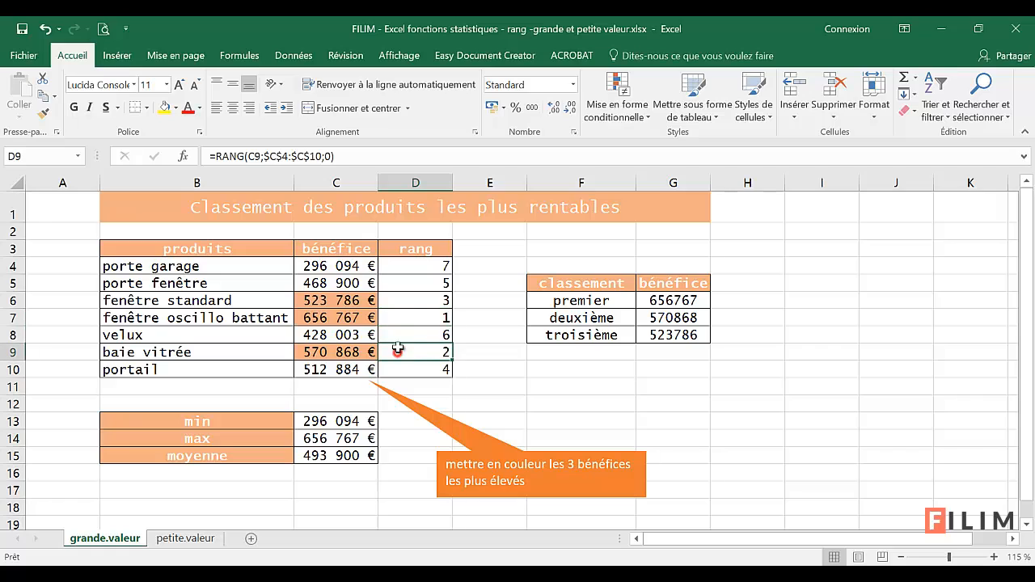
{"action": "left_click", "coordinate": [408, 297]}
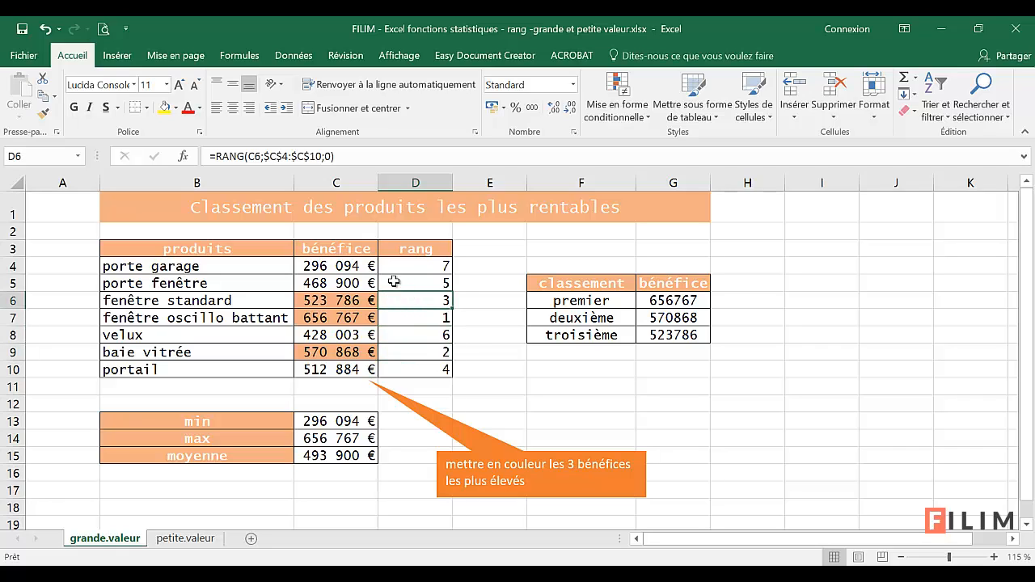
{"action": "double_click", "coordinate": [311, 269]}
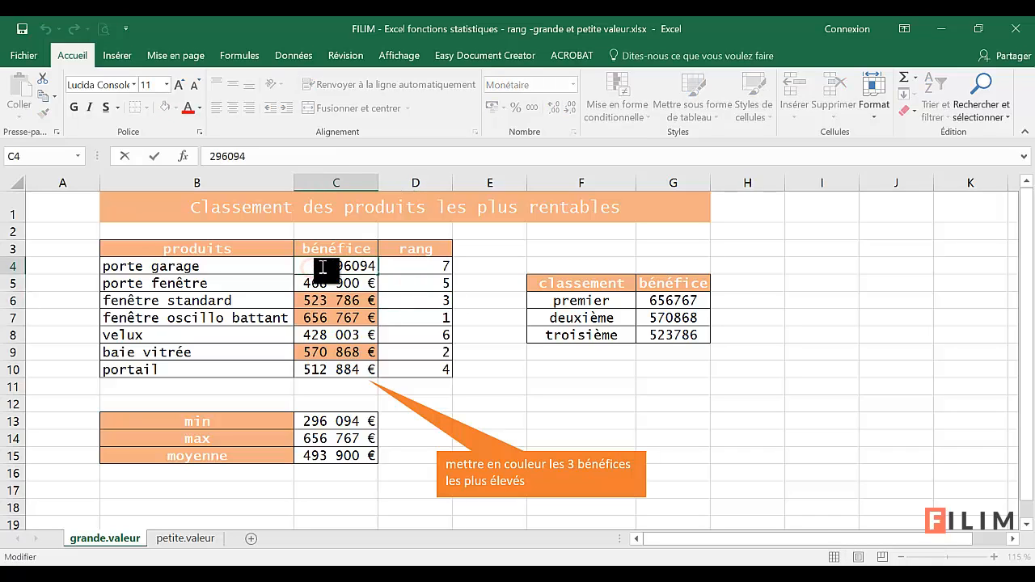
{"action": "double_click", "coordinate": [331, 264]}
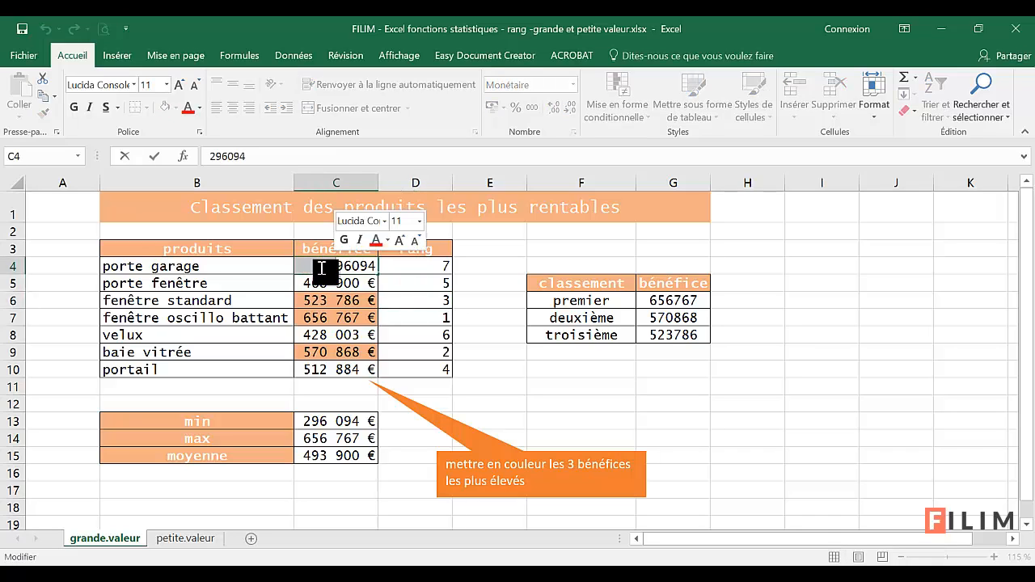
{"action": "type", "text": "8"}
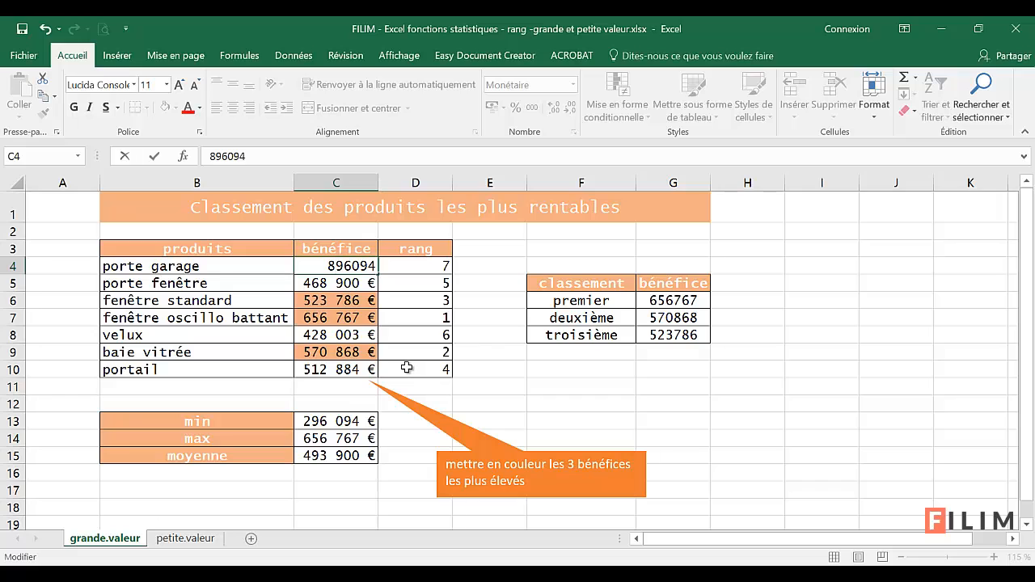
{"action": "key", "text": "Return"}
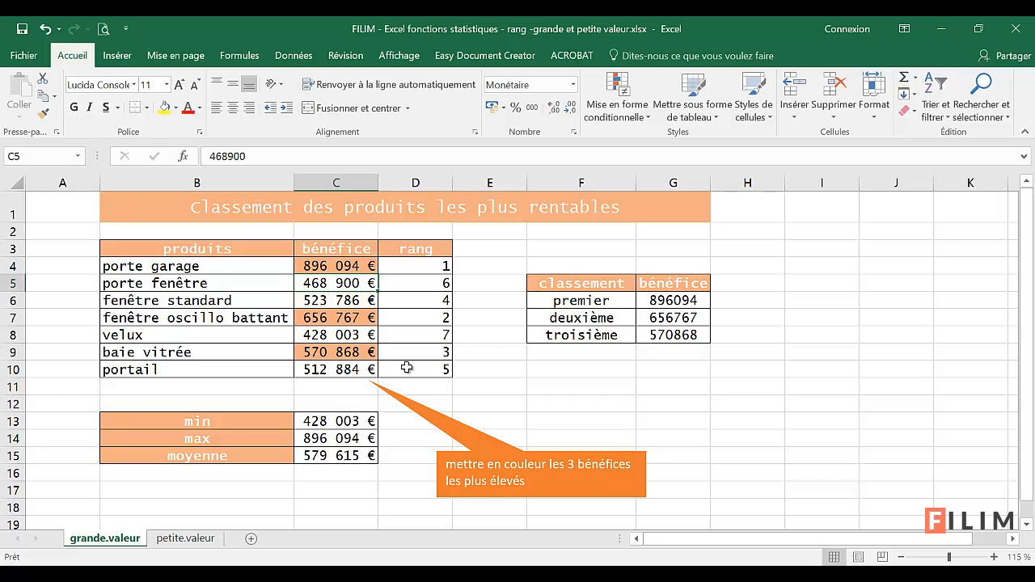
{"action": "left_click", "coordinate": [420, 266]}
{"action": "left_click", "coordinate": [325, 267]}
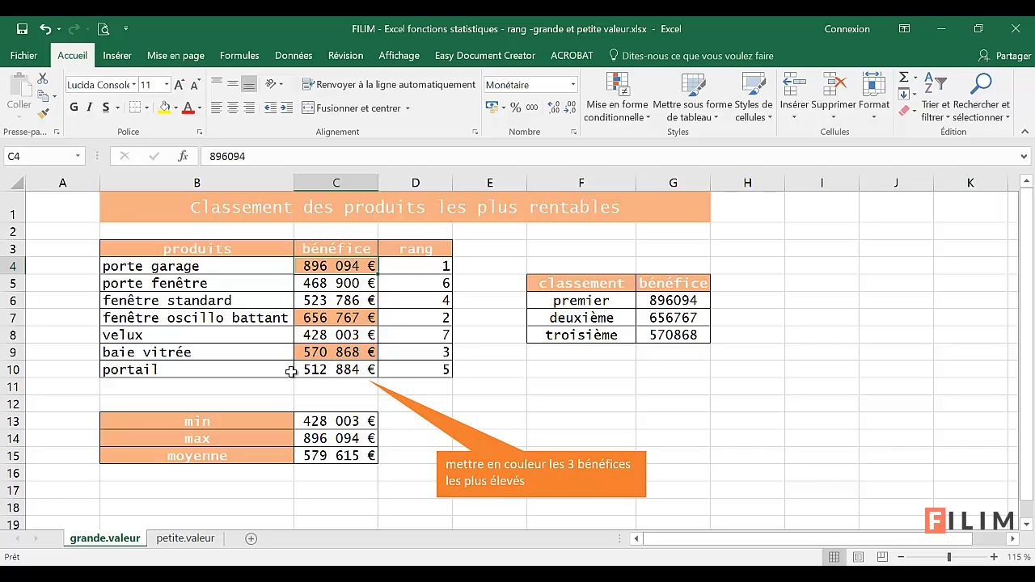
Switch to the petite.valeur sheet and review the participants' times in C5:C12.
{"action": "left_click", "coordinate": [186, 539]}
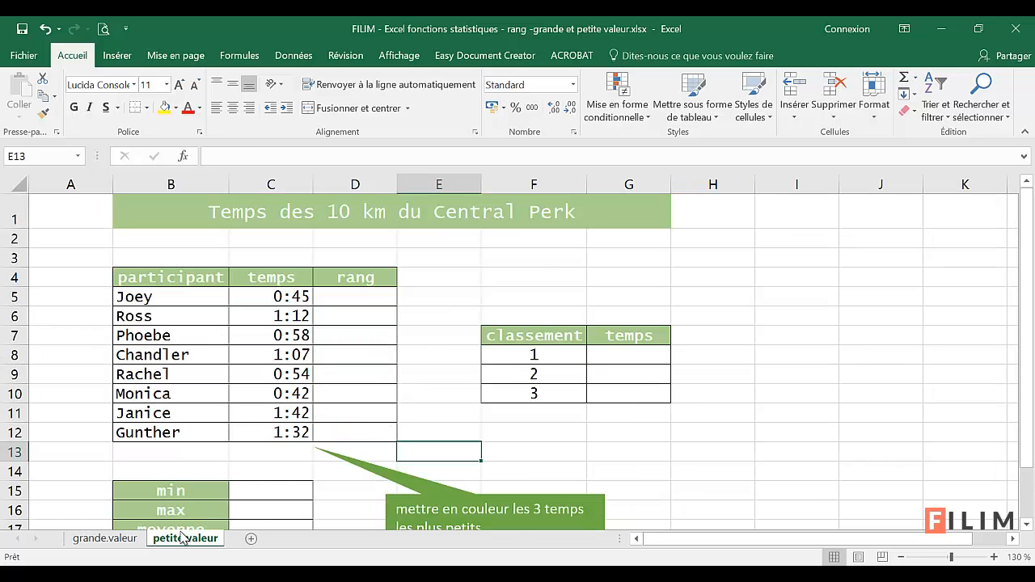
{"action": "scroll", "coordinate": [425, 369], "scroll_direction": "down", "scroll_amount": 1}
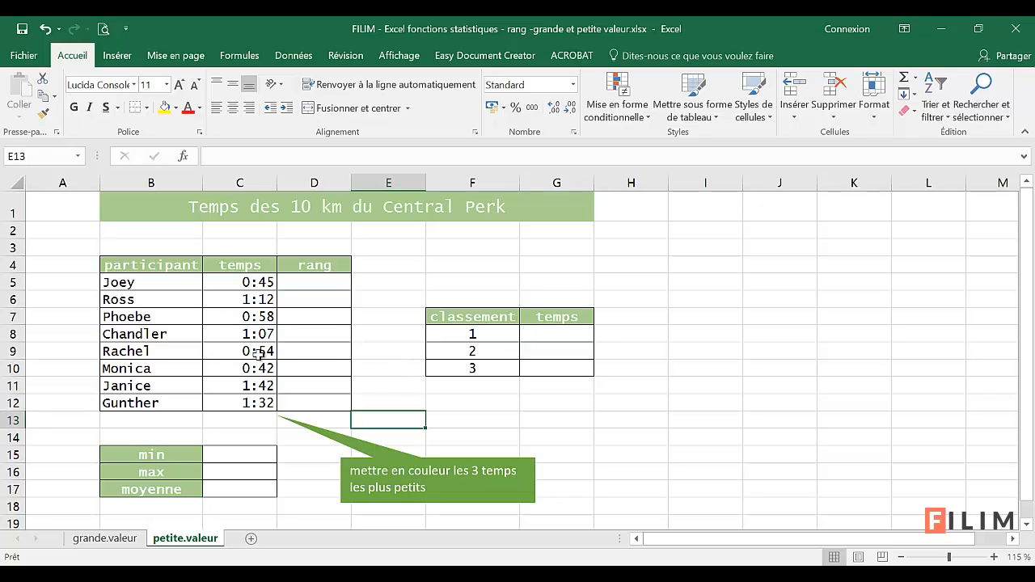
{"action": "left_click_drag", "start_coordinate": [222, 284], "coordinate": [220, 403]}
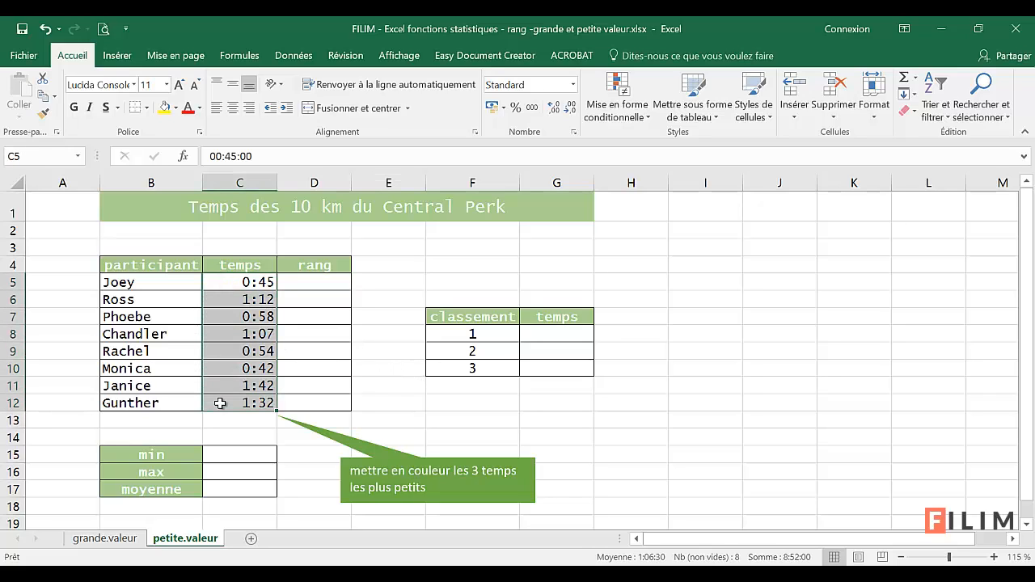
{"action": "left_click", "coordinate": [386, 350]}
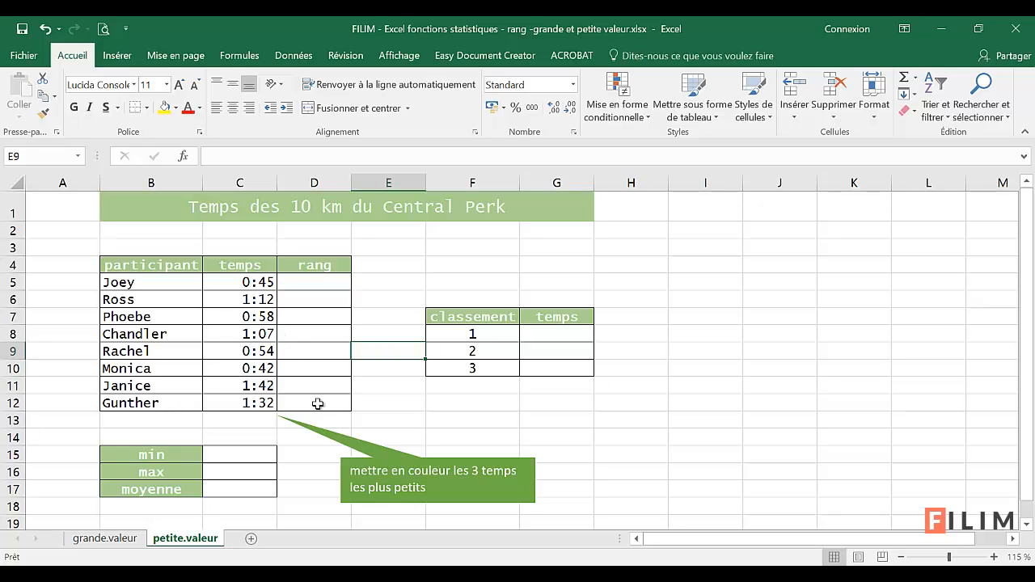
{"action": "scroll", "coordinate": [321, 418], "scroll_direction": "up", "scroll_amount": 1, "text": "ctrl"}
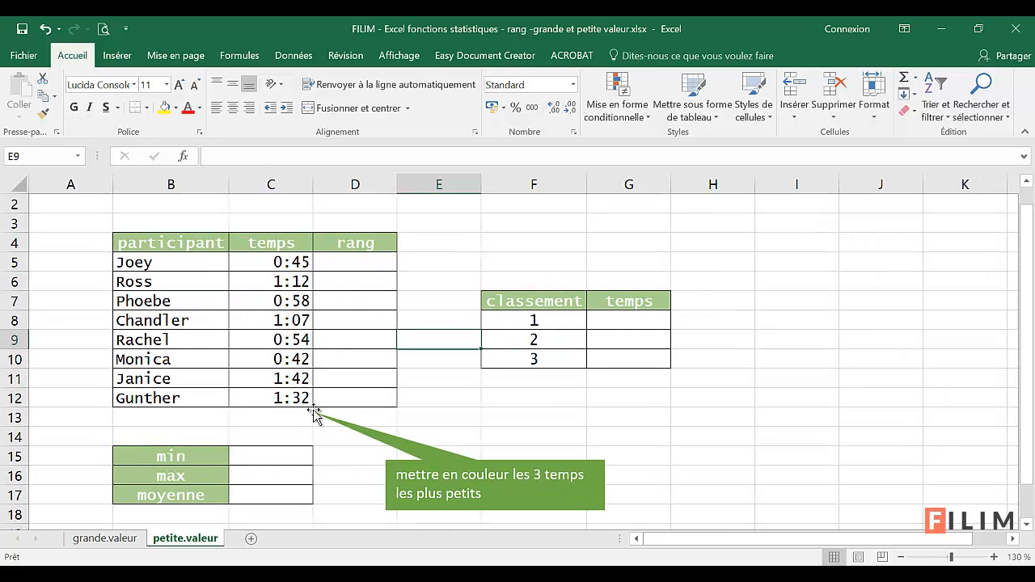
Calculate the minimum of the times in C5:C12 in cell C15.
{"action": "left_click", "coordinate": [268, 454]}
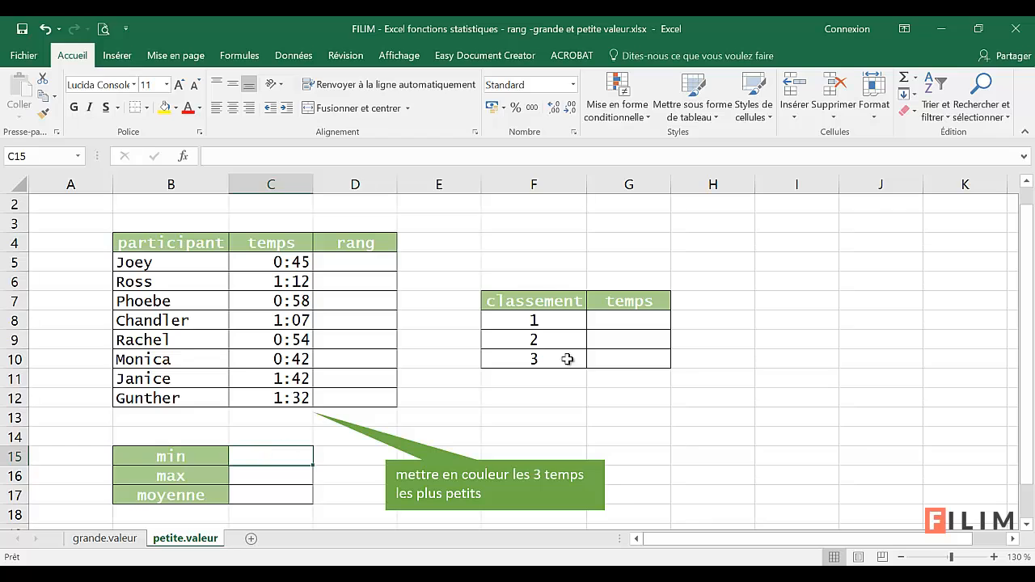
{"action": "left_click", "coordinate": [915, 77]}
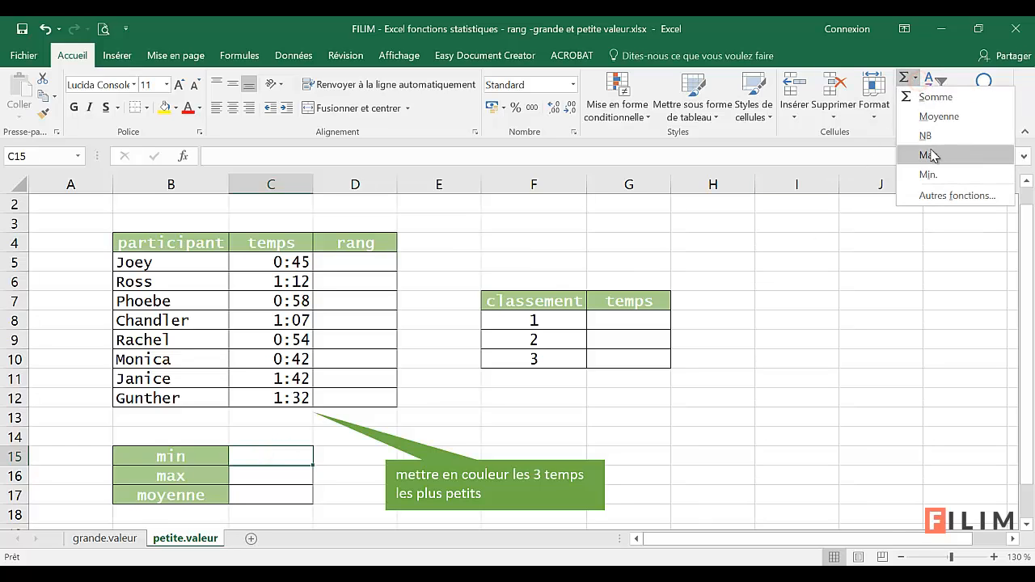
{"action": "left_click", "coordinate": [929, 176]}
{"action": "left_click_drag", "start_coordinate": [255, 260], "coordinate": [256, 391]}
{"action": "key", "text": "Return"}
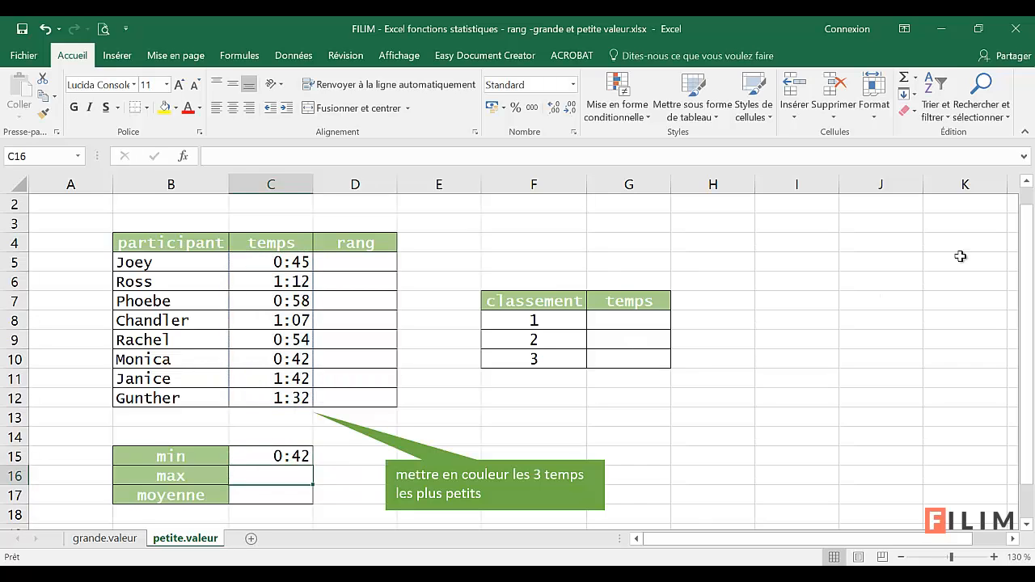
Calculate the maximum of the times in C5:C12 in cell C16.
{"action": "left_click", "coordinate": [914, 77]}
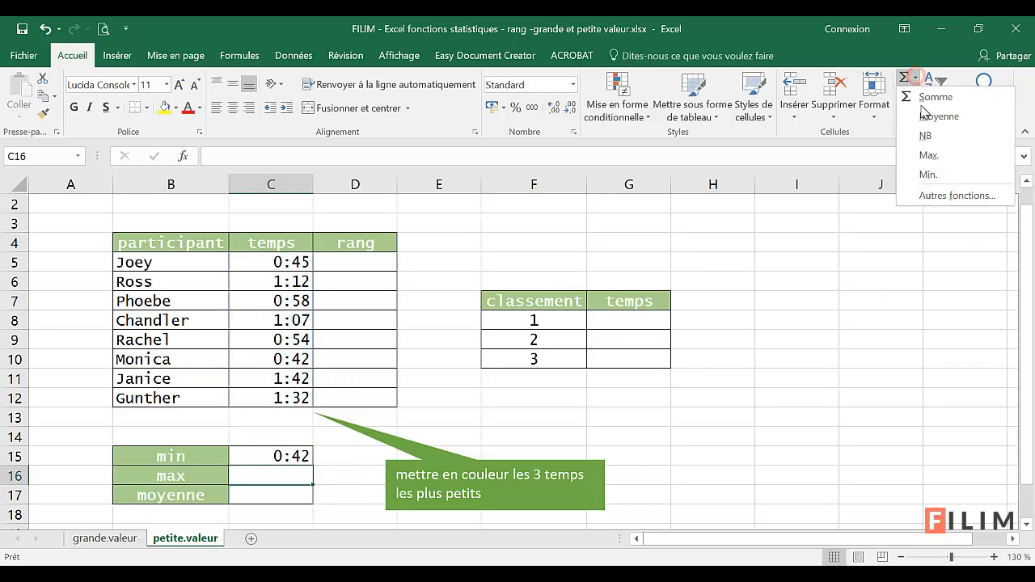
{"action": "left_click", "coordinate": [922, 153]}
{"action": "left_click_drag", "start_coordinate": [240, 259], "coordinate": [243, 389]}
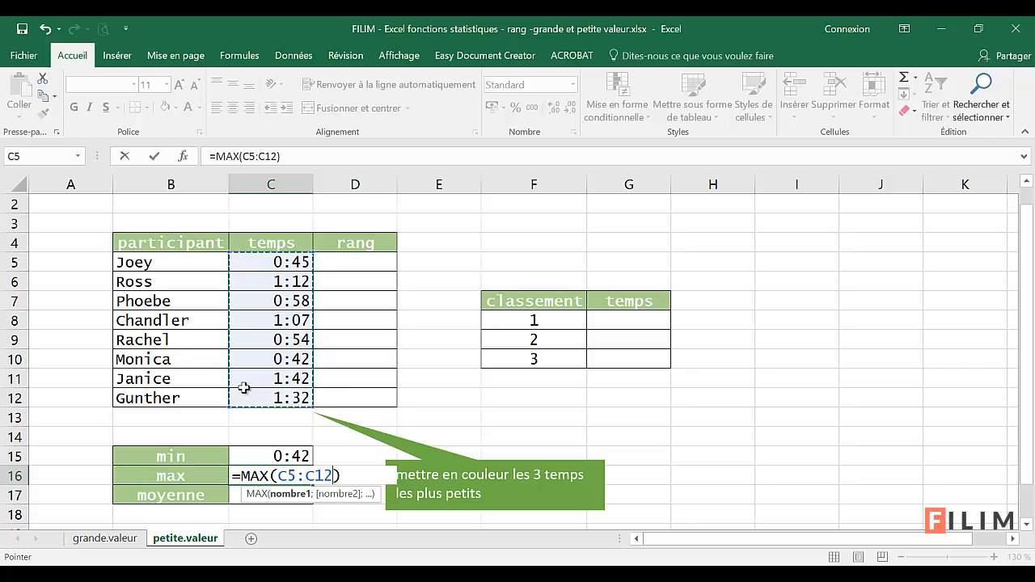
{"action": "key", "text": "Return"}
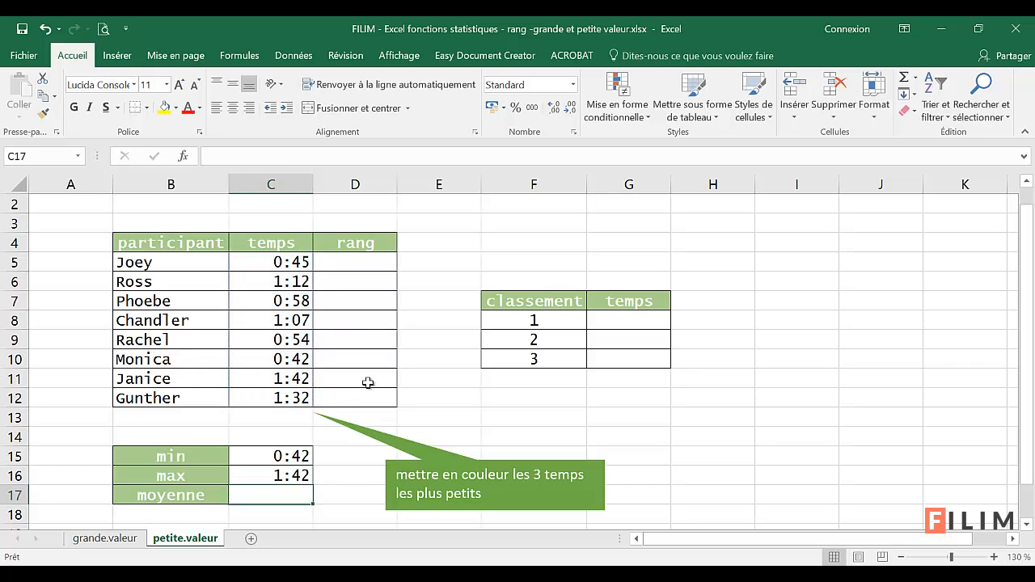
Calculate the average of the times in C5:C12 in cell C17.
{"action": "left_click", "coordinate": [915, 77]}
{"action": "left_click", "coordinate": [932, 119]}
{"action": "left_click_drag", "start_coordinate": [271, 260], "coordinate": [285, 394]}
{"action": "key", "text": "Return"}
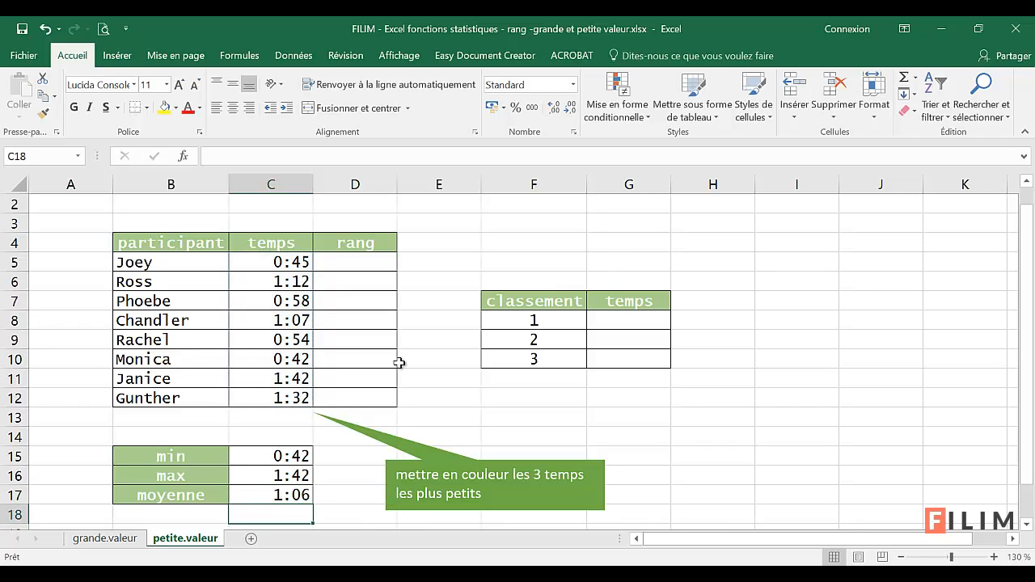
Insert the PETITE.VALEUR function in G8 for the time ranked first.
{"action": "left_click", "coordinate": [636, 320]}
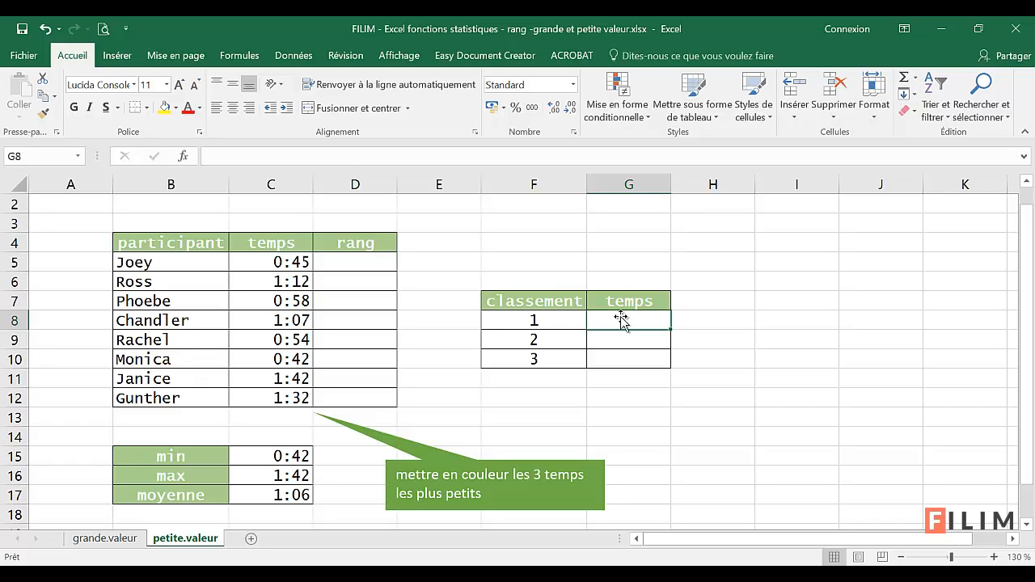
{"action": "left_click", "coordinate": [183, 156]}
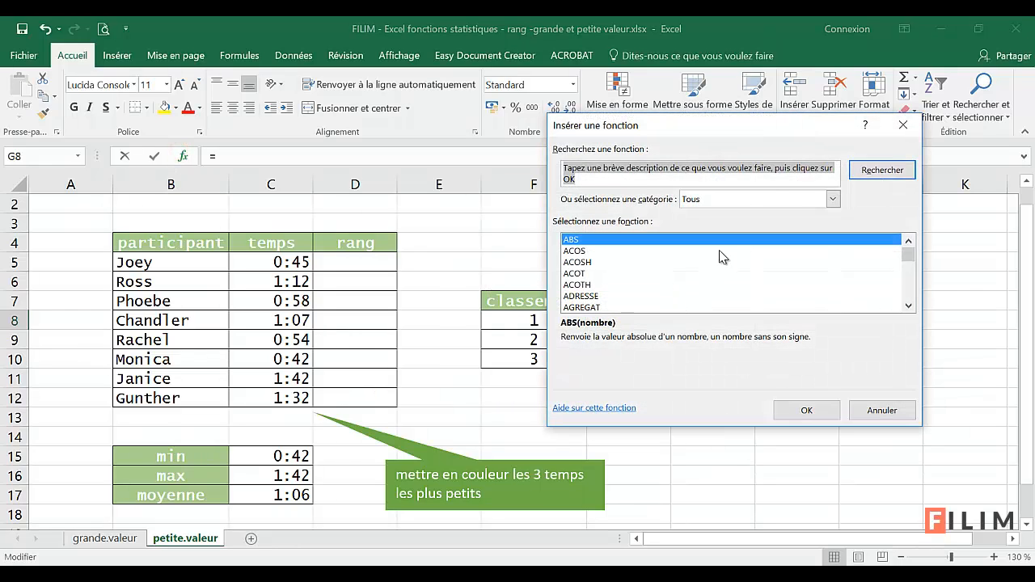
{"action": "left_click", "coordinate": [711, 275]}
{"action": "type", "text": "pe"}
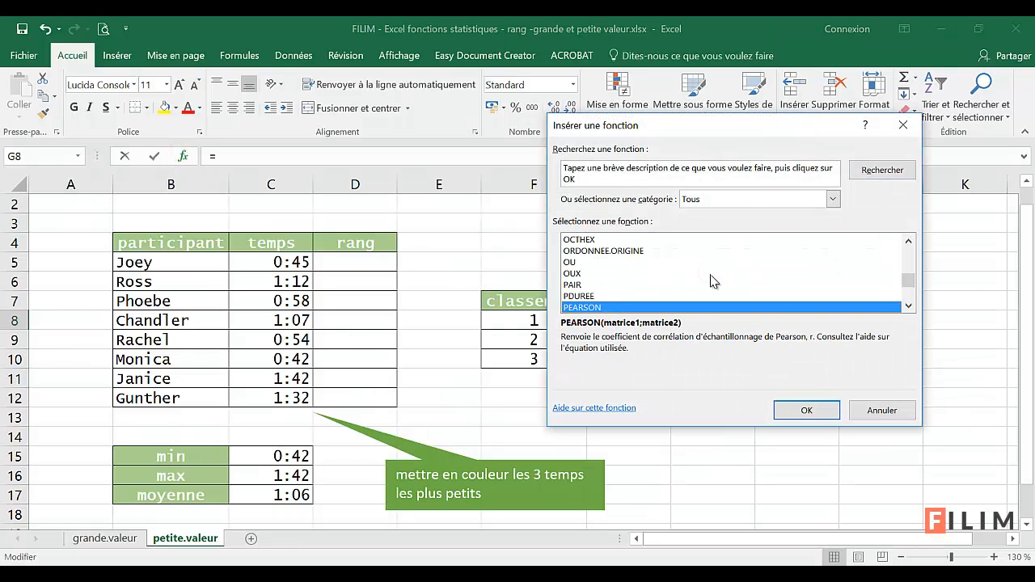
{"action": "scroll", "coordinate": [715, 280], "scroll_direction": "down", "scroll_amount": 2}
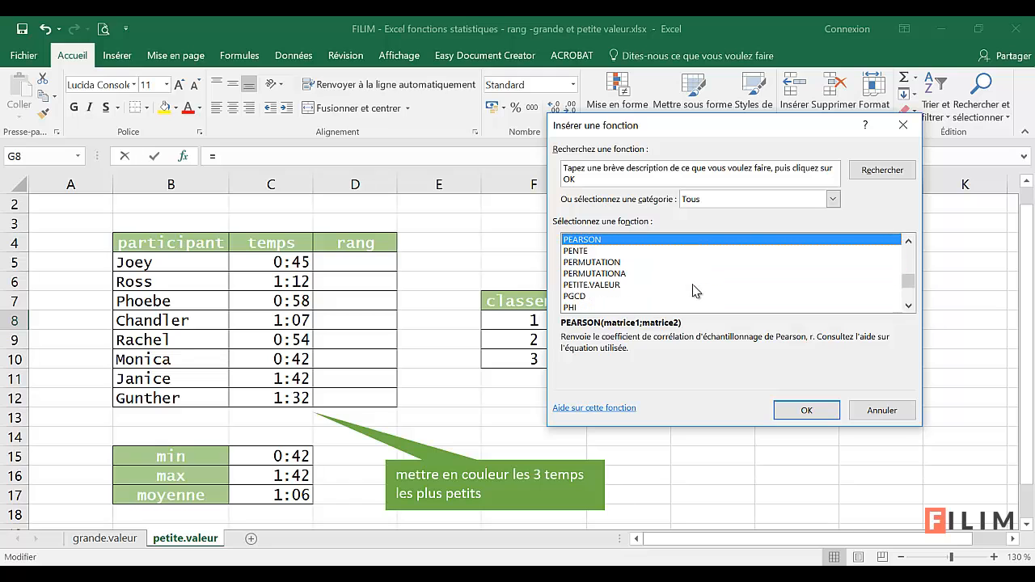
{"action": "left_click", "coordinate": [682, 286]}
{"action": "left_click", "coordinate": [807, 410]}
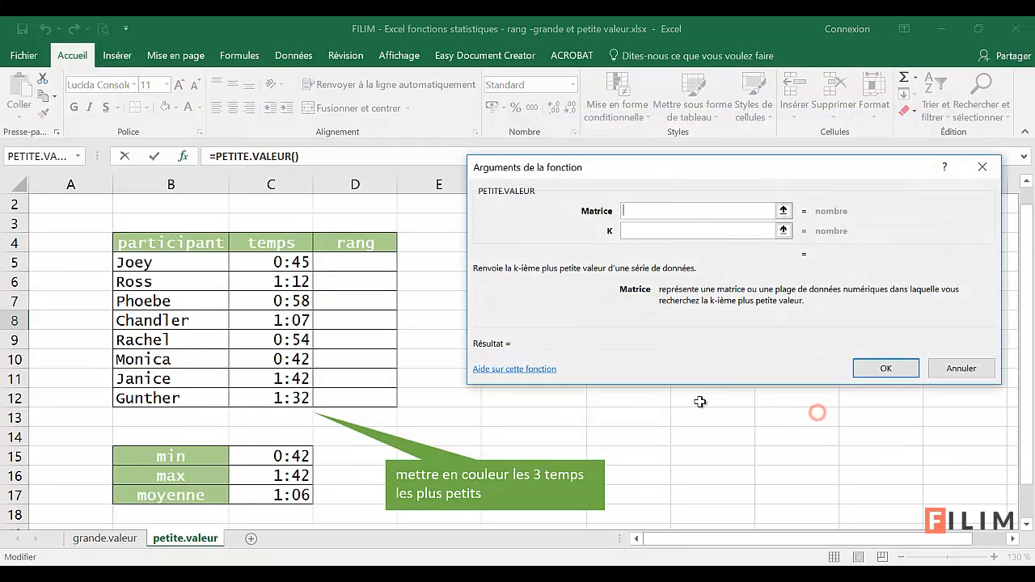
Set the function's Matrice argument to the times C5:C12 and its K argument to the ranking cell F8.
{"action": "left_click_drag", "start_coordinate": [646, 187], "coordinate": [608, 346]}
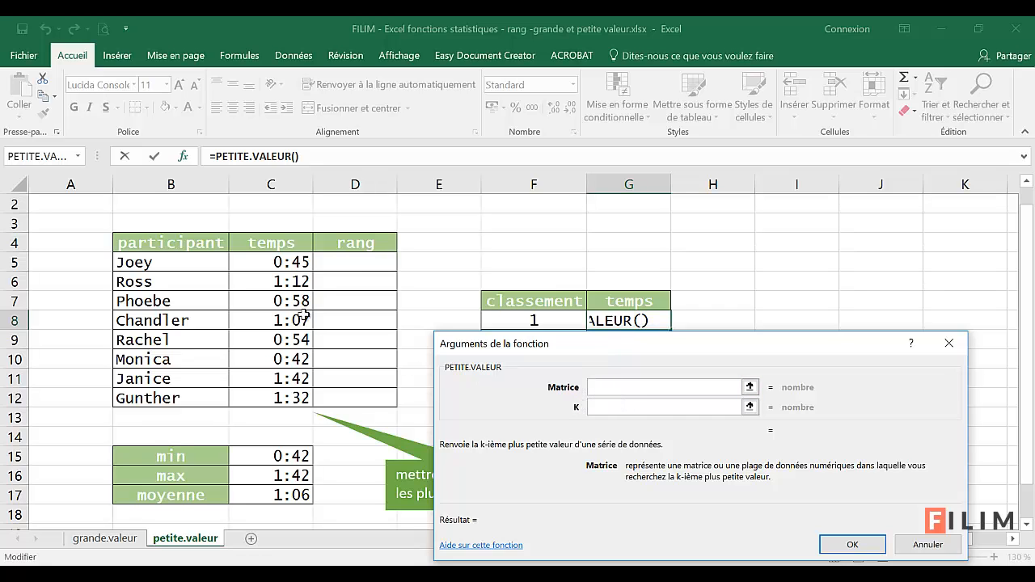
{"action": "left_click_drag", "start_coordinate": [273, 257], "coordinate": [271, 398]}
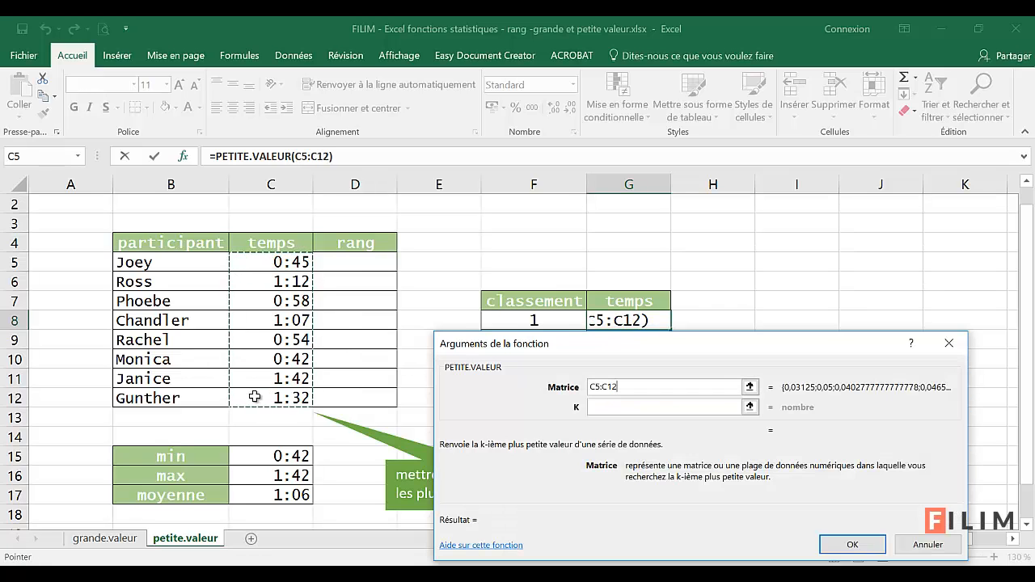
{"action": "left_click", "coordinate": [629, 407]}
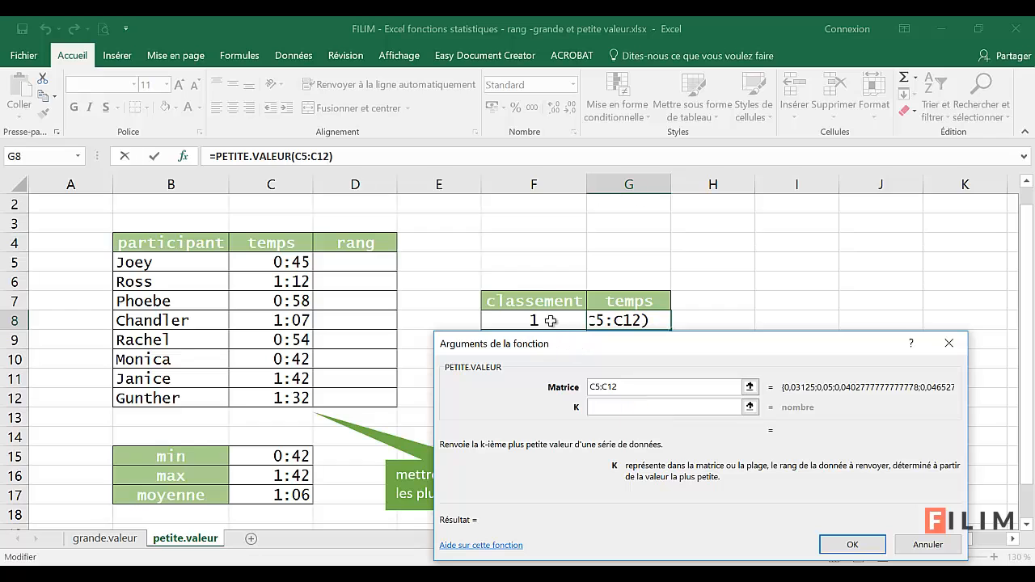
{"action": "left_click", "coordinate": [540, 319]}
{"action": "left_click_drag", "start_coordinate": [564, 354], "coordinate": [571, 399]}
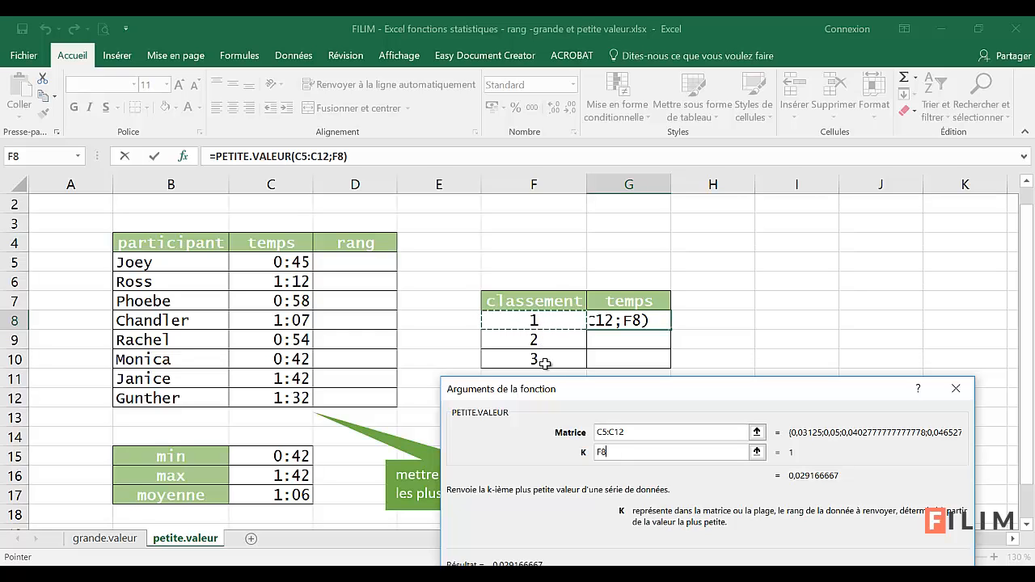
Make the Matrice range absolute as $C$5:$C$12 and validate the PETITE.VALEUR formula in G8.
{"action": "left_click", "coordinate": [636, 432]}
{"action": "left_click_drag", "start_coordinate": [270, 261], "coordinate": [255, 394]}
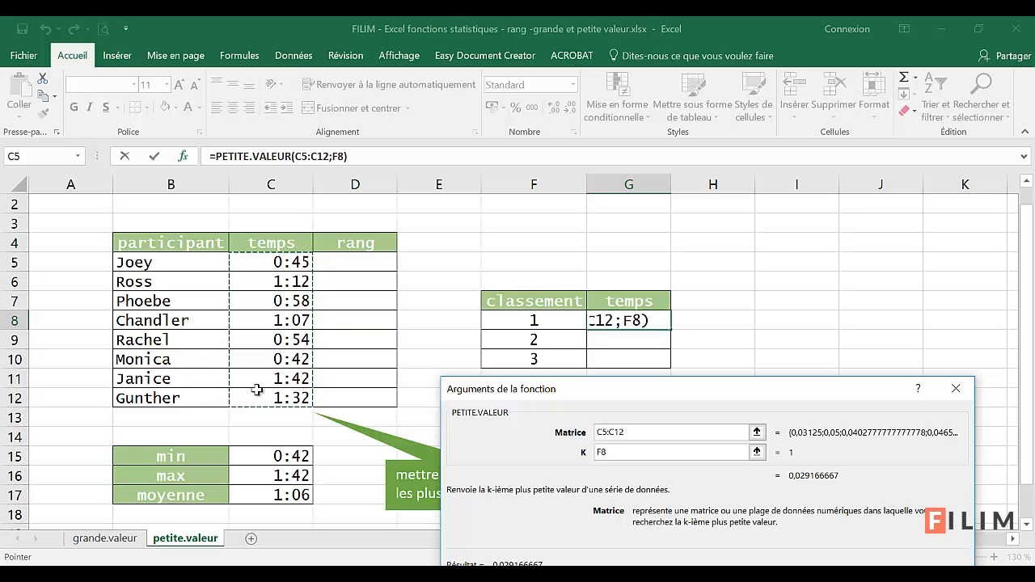
{"action": "left_click_drag", "start_coordinate": [632, 431], "coordinate": [596, 433]}
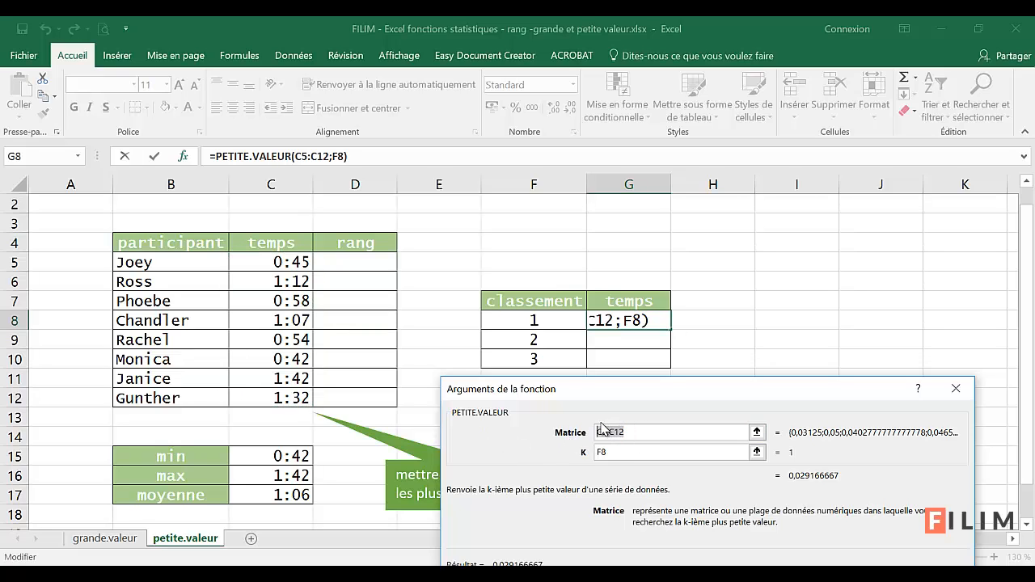
{"action": "key", "text": "F4"}
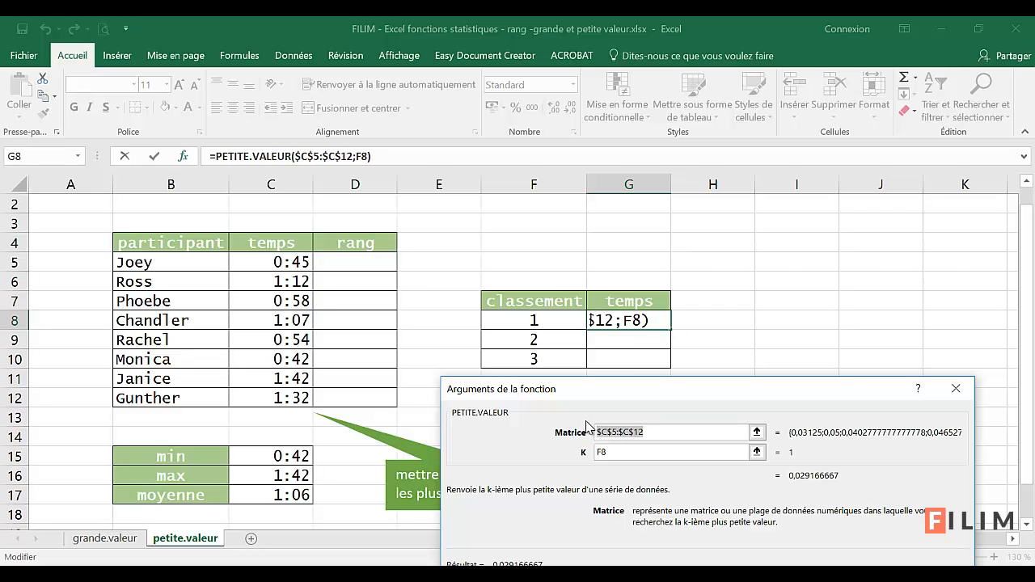
{"action": "left_click_drag", "start_coordinate": [656, 397], "coordinate": [620, 354]}
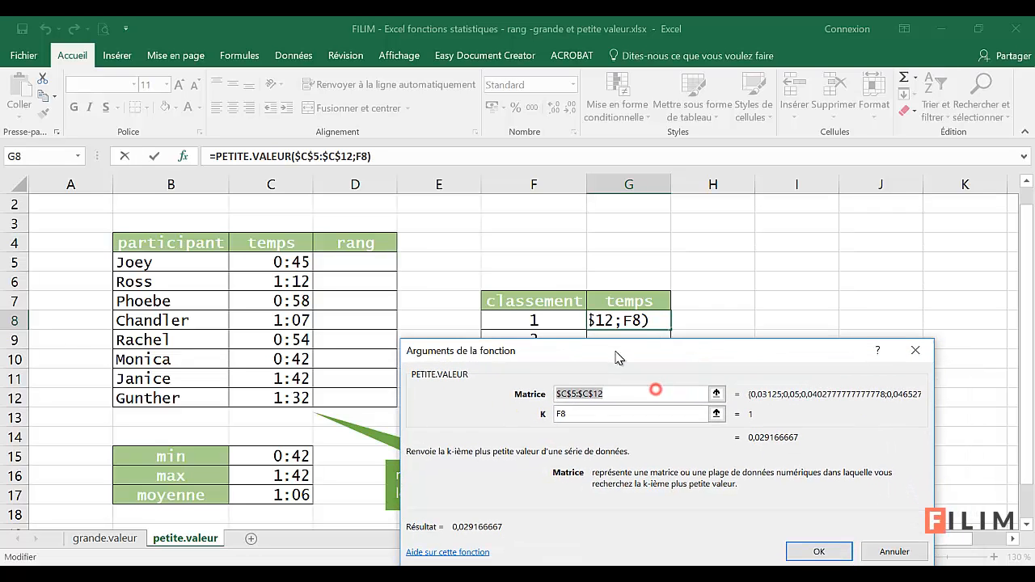
{"action": "left_click", "coordinate": [801, 553]}
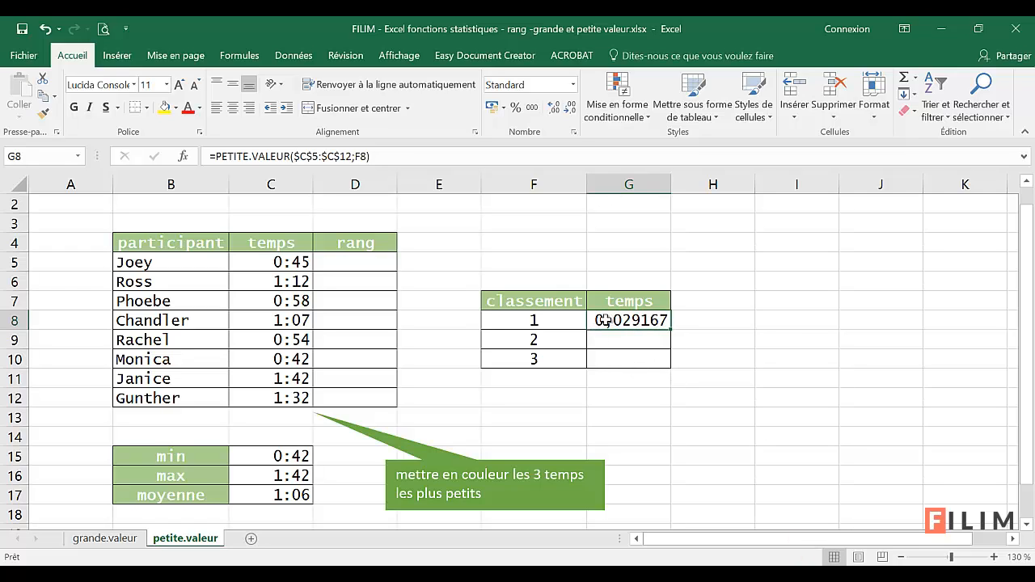
Format the G8 result as a time with the custom number format h:mm.
{"action": "left_click", "coordinate": [572, 85]}
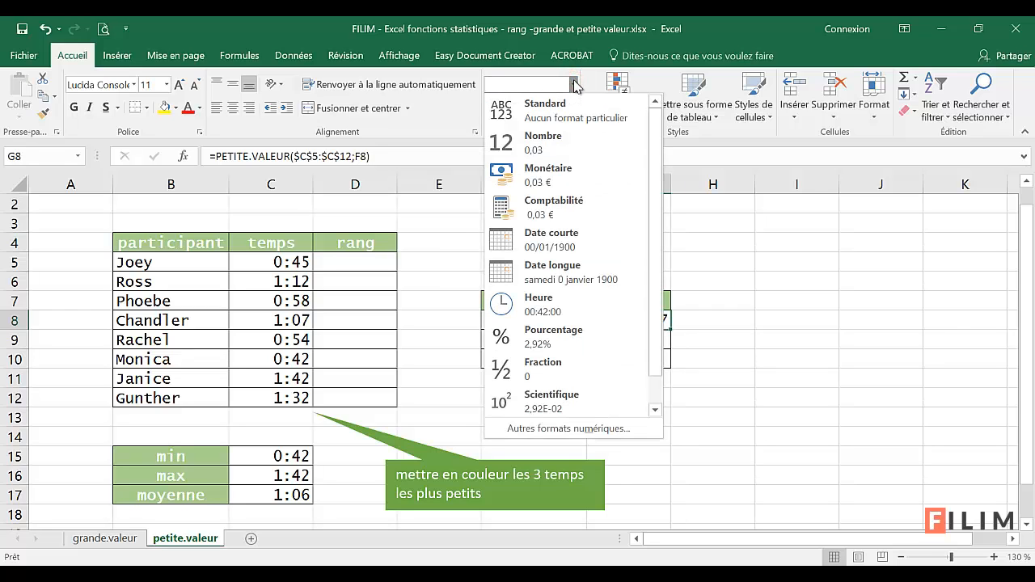
{"action": "left_click", "coordinate": [538, 306]}
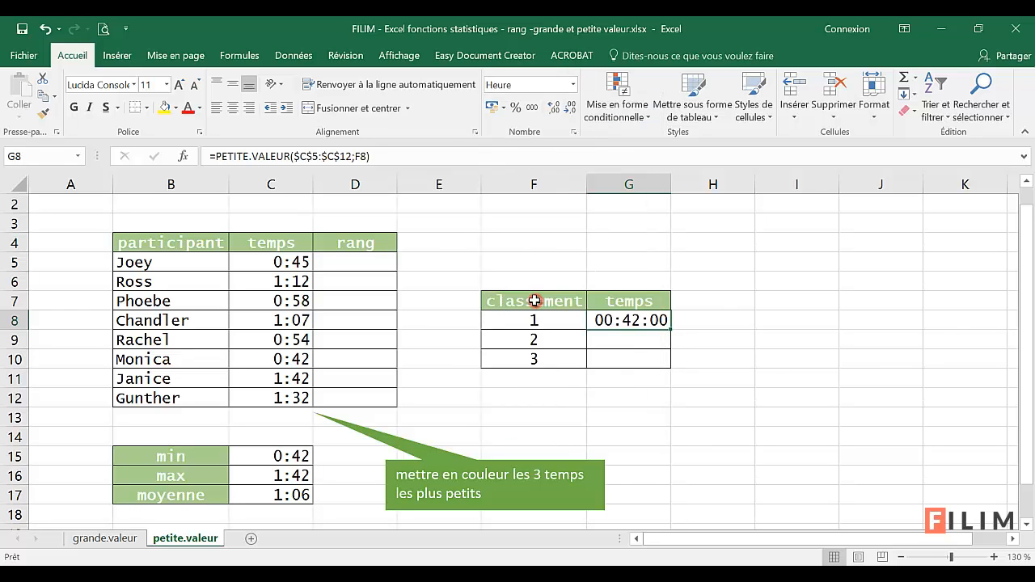
{"action": "right_click", "coordinate": [639, 322]}
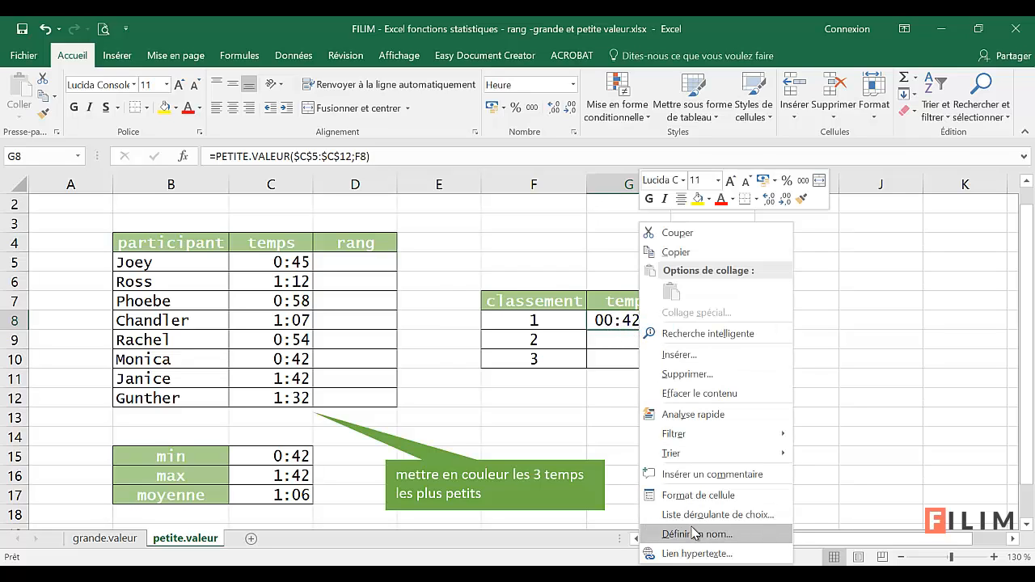
{"action": "left_click", "coordinate": [708, 503]}
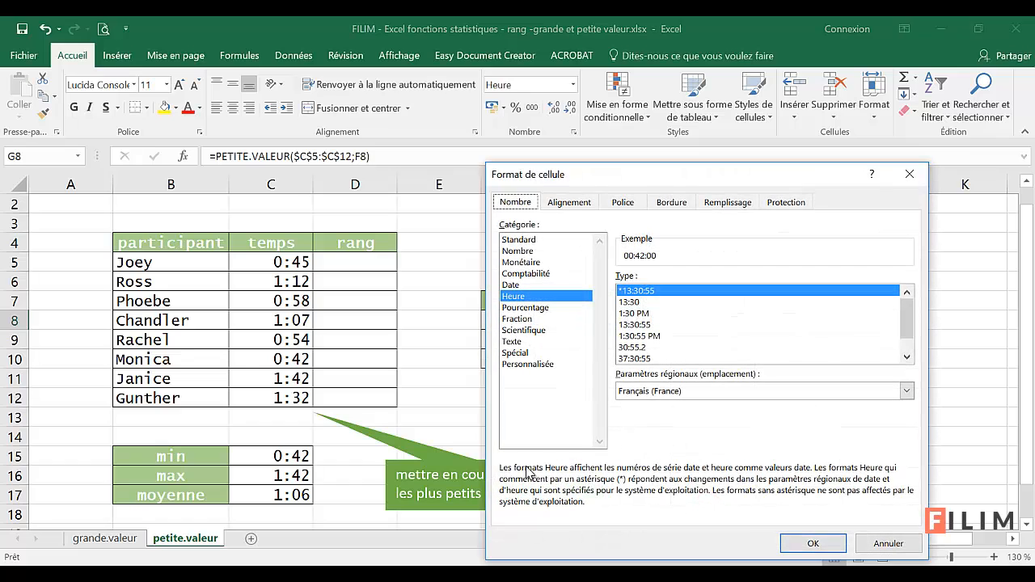
{"action": "left_click", "coordinate": [531, 364]}
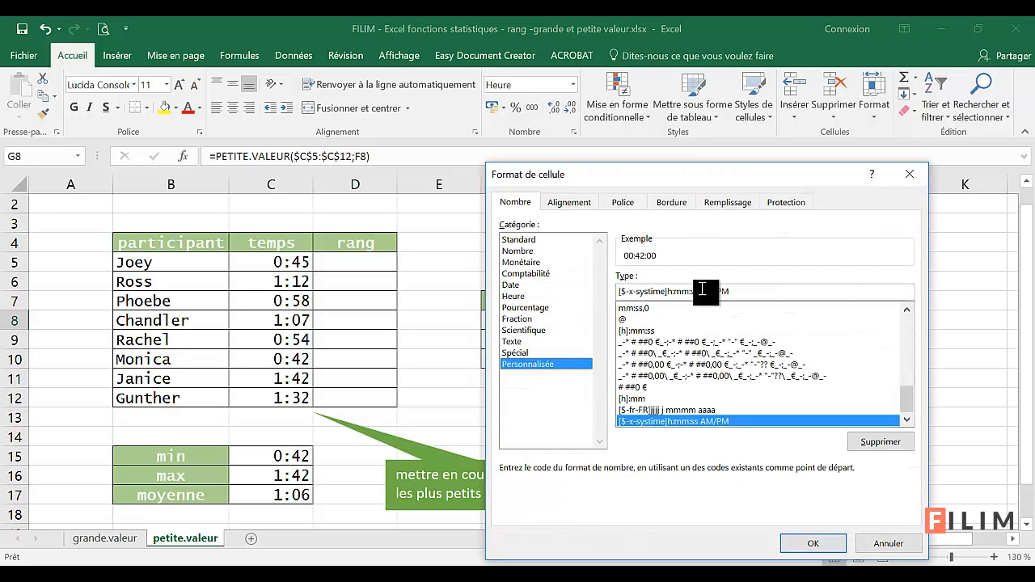
{"action": "left_click_drag", "start_coordinate": [748, 293], "coordinate": [546, 302]}
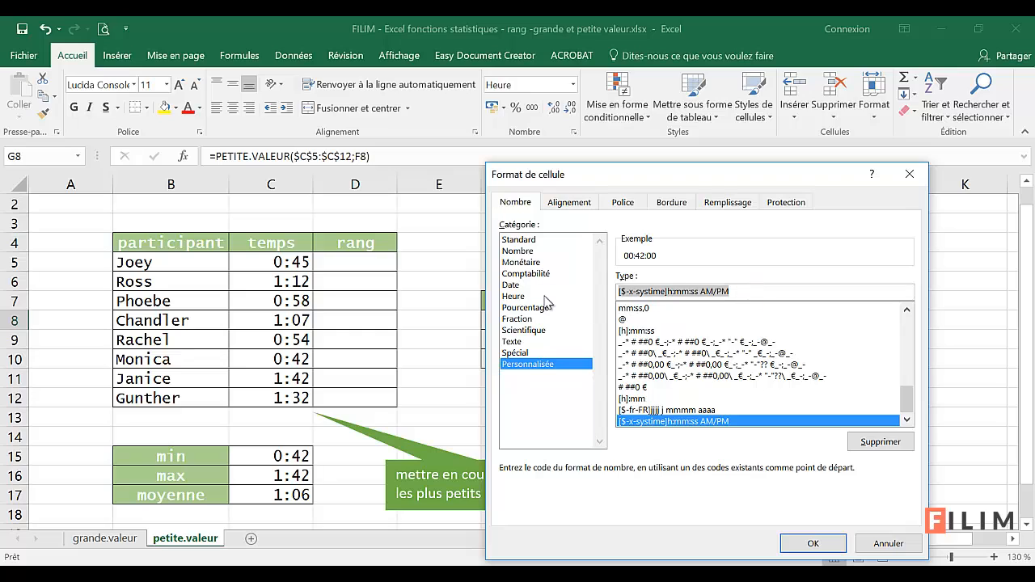
{"action": "type", "text": "h"}
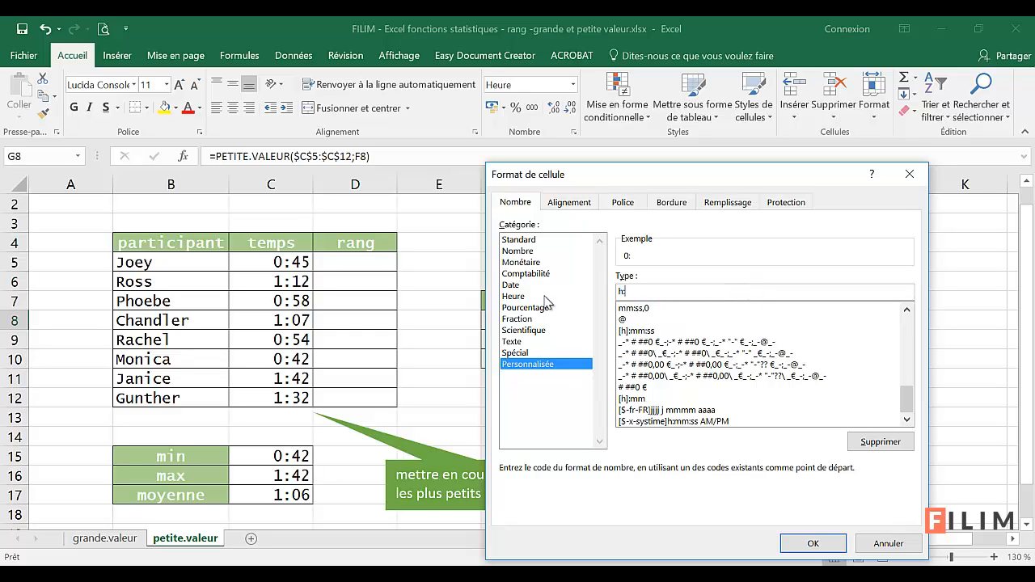
{"action": "type", "text": ":mm"}
{"action": "key", "text": "Return"}
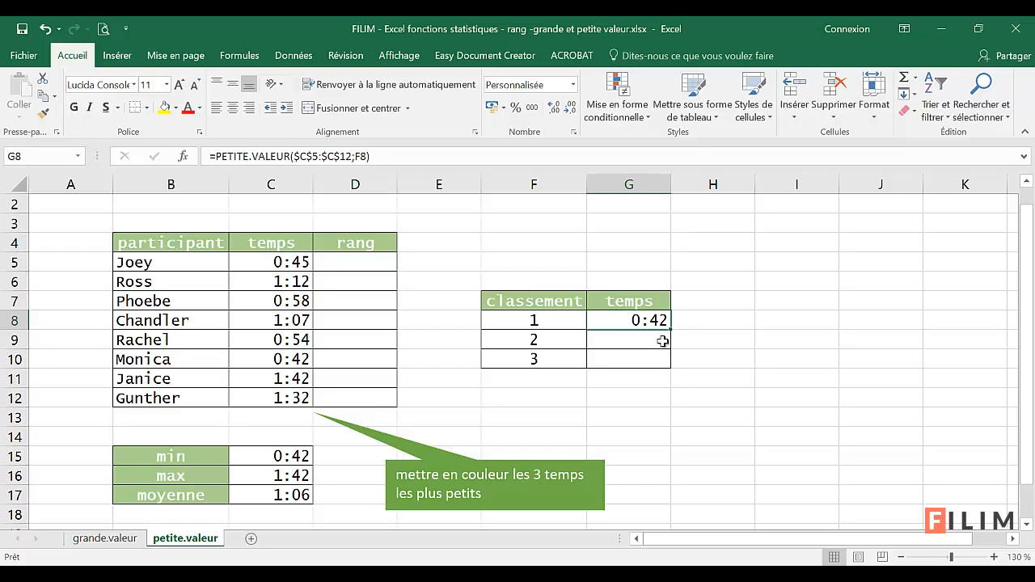
Copy the G8 formula down to G10 and check the three smallest times against the participants' times.
{"action": "left_click_drag", "start_coordinate": [672, 330], "coordinate": [676, 365]}
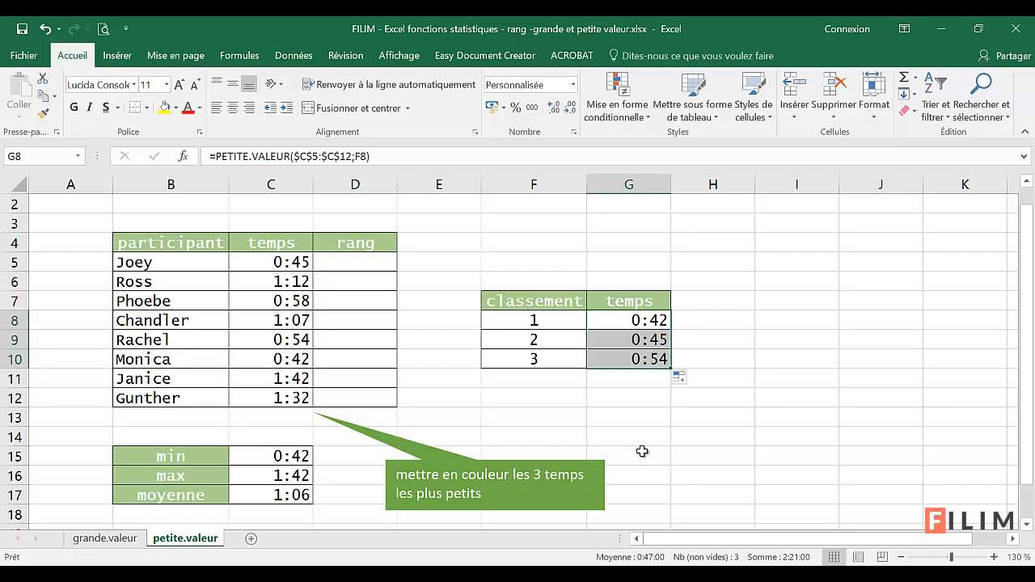
{"action": "left_click", "coordinate": [256, 363]}
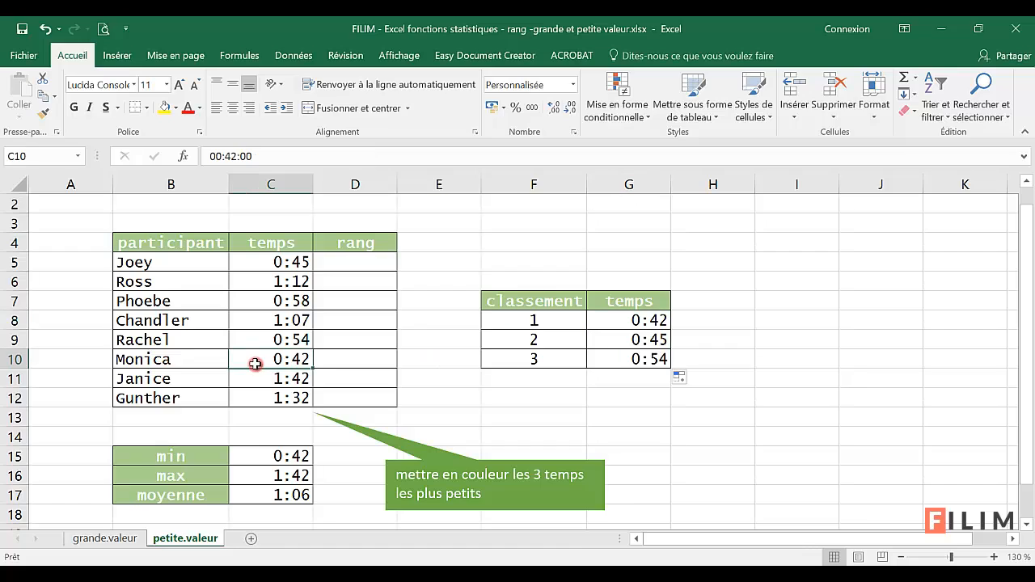
{"action": "left_click", "coordinate": [256, 261]}
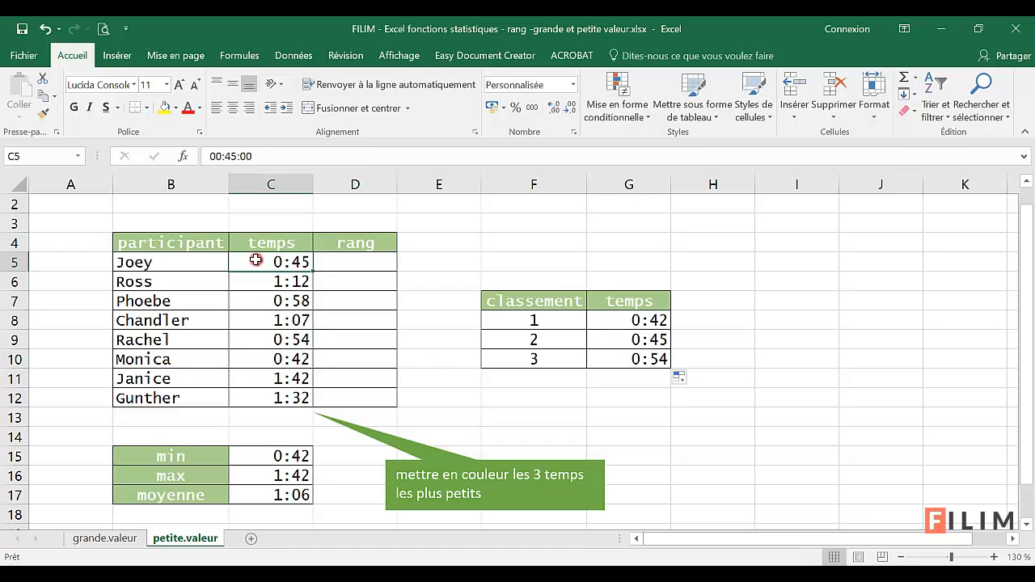
{"action": "left_click", "coordinate": [264, 339]}
Insert the RANG function in the first rank cell, D5.
{"action": "left_click", "coordinate": [372, 259]}
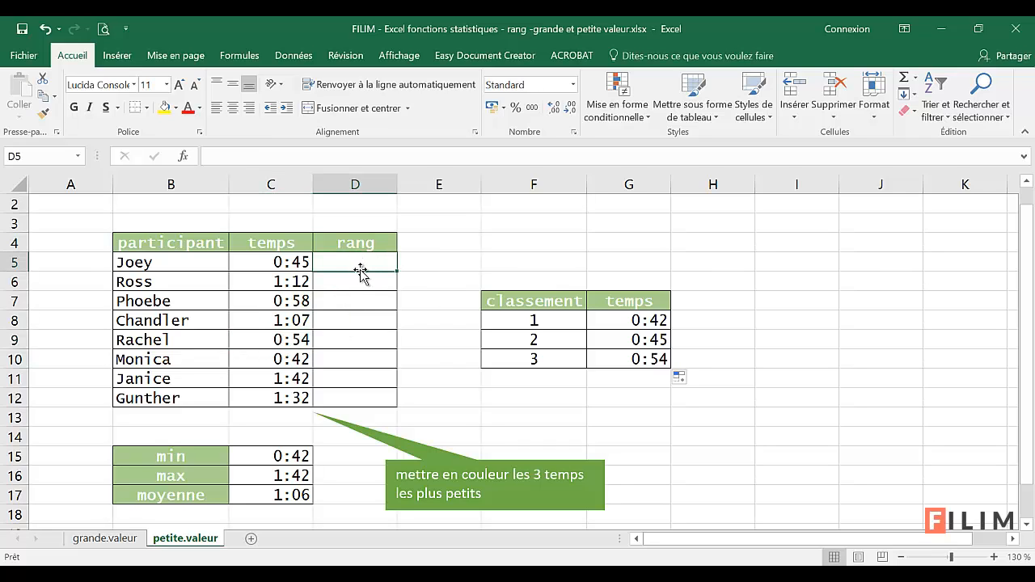
{"action": "left_click", "coordinate": [185, 157]}
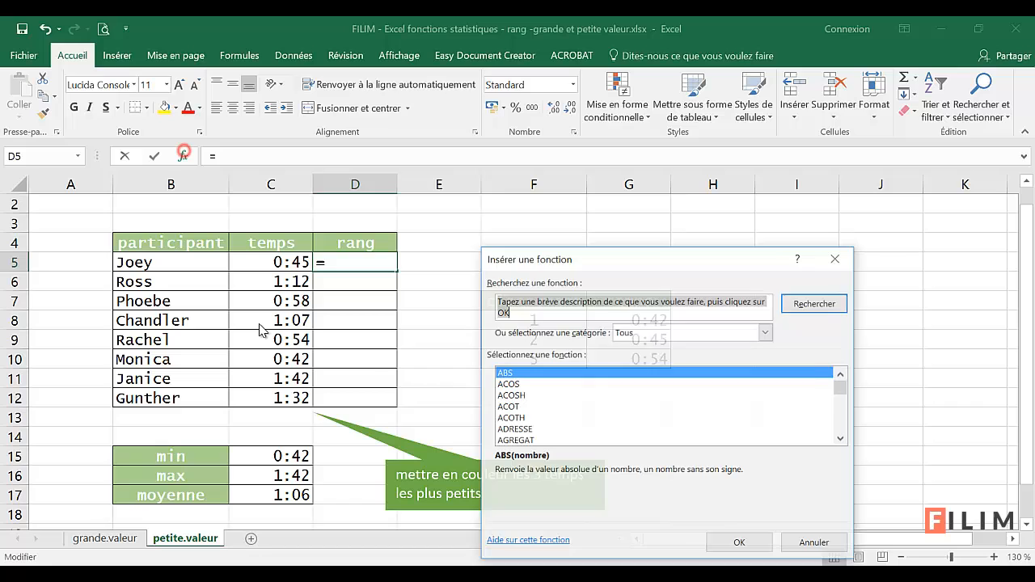
{"action": "left_click", "coordinate": [571, 407]}
{"action": "key", "text": "r"}
{"action": "scroll", "coordinate": [564, 414], "scroll_direction": "down", "scroll_amount": 2}
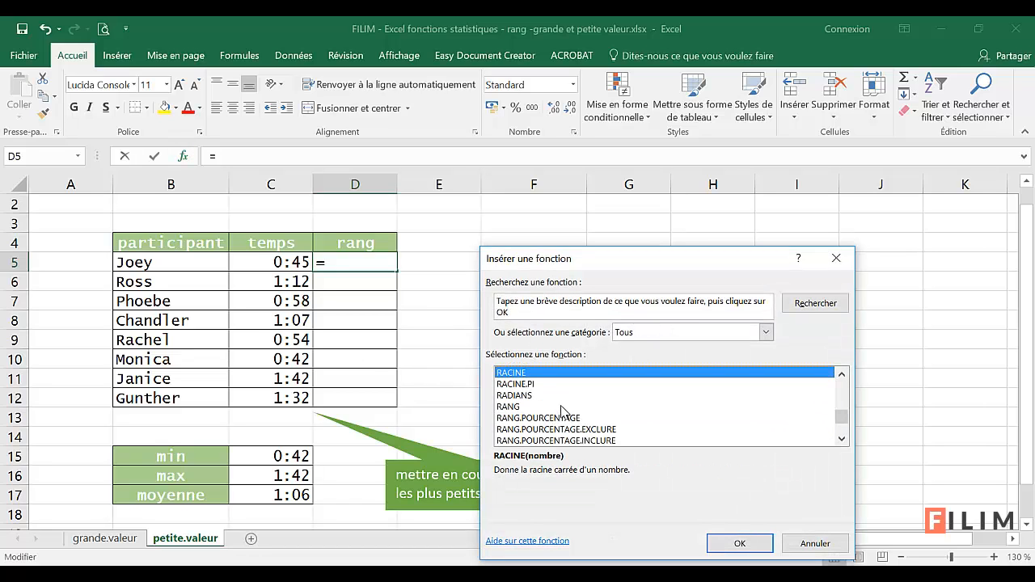
{"action": "left_click", "coordinate": [563, 407]}
{"action": "left_click", "coordinate": [739, 543]}
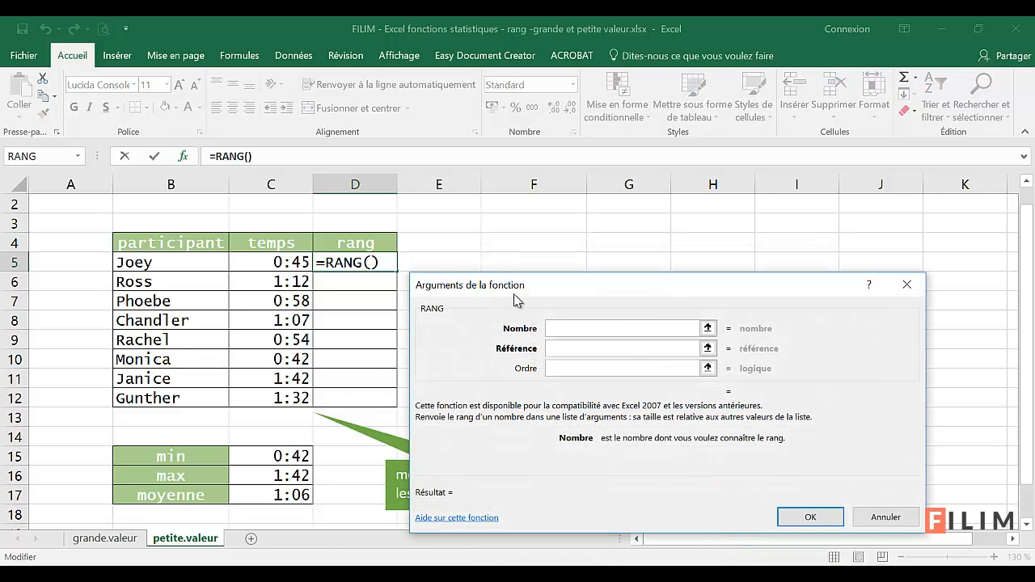
Set the RANG function's Nombre argument to C5 and its Référence argument to the absolute range $C$5:$C$12.
{"action": "left_click_drag", "start_coordinate": [518, 287], "coordinate": [529, 222]}
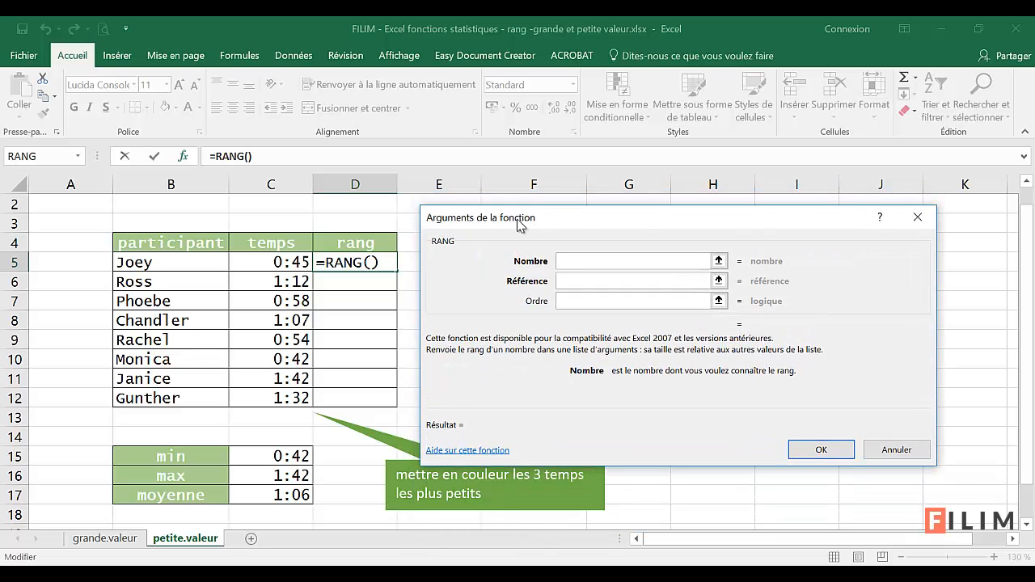
{"action": "left_click", "coordinate": [263, 262]}
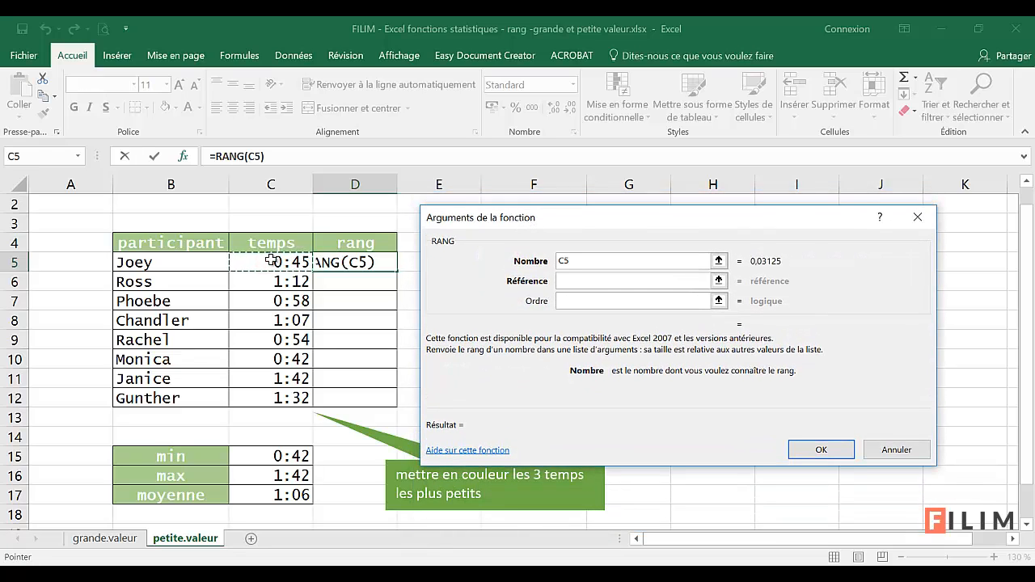
{"action": "left_click", "coordinate": [575, 282]}
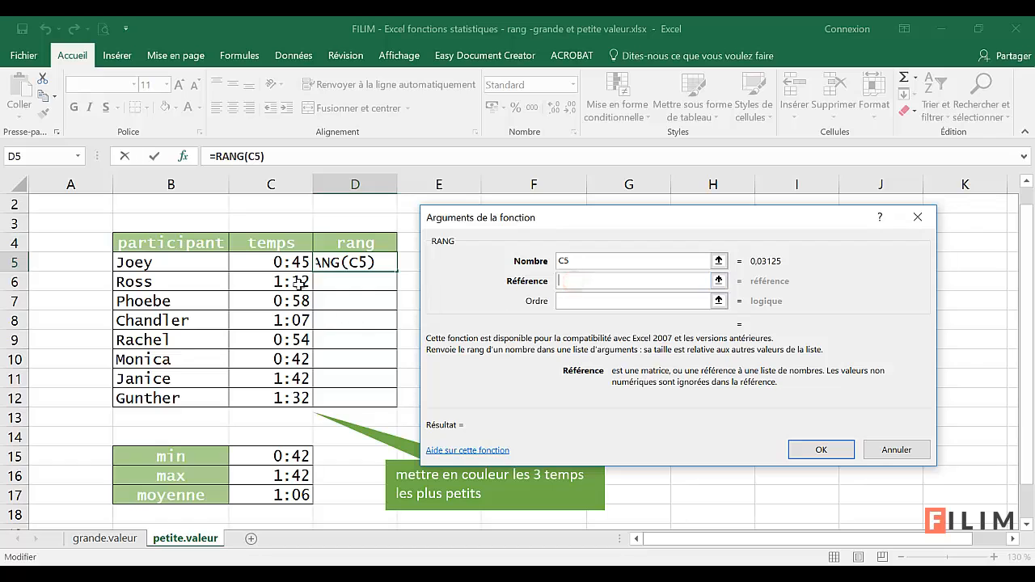
{"action": "left_click_drag", "start_coordinate": [261, 261], "coordinate": [271, 397]}
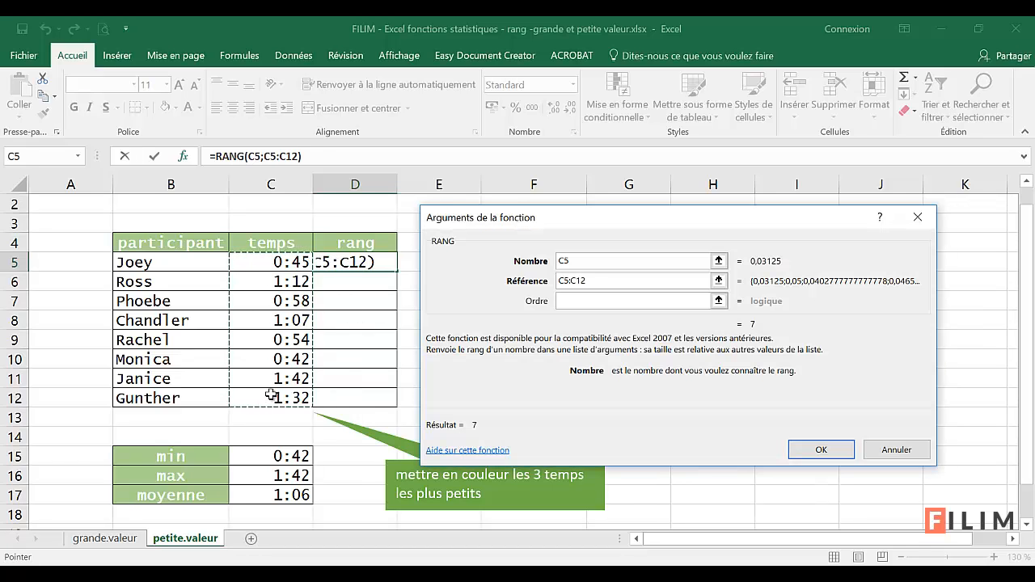
{"action": "key", "text": "F4"}
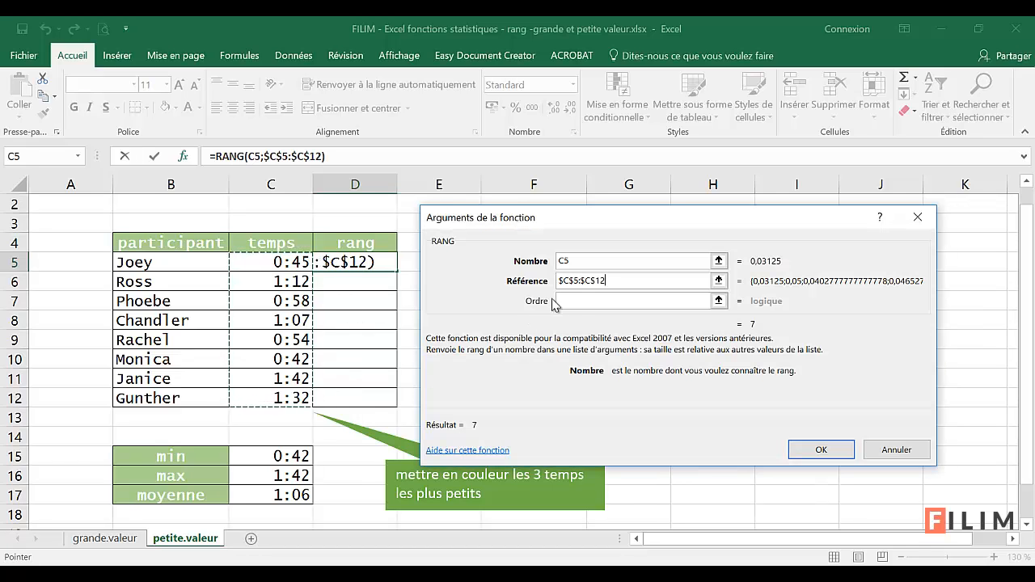
{"action": "left_click", "coordinate": [571, 277]}
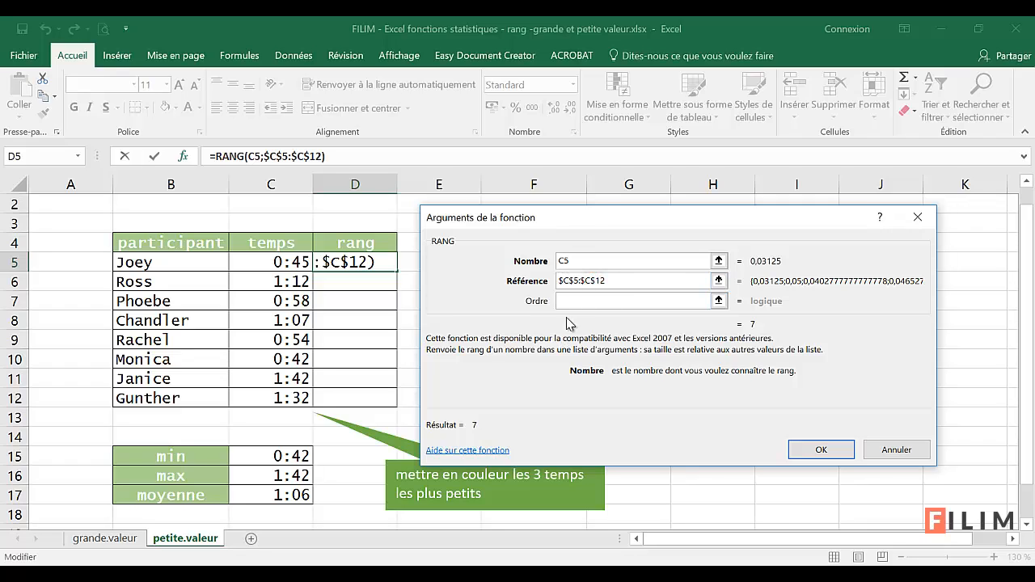
Set the Ordre argument to 1 to rank in ascending order and validate the RANG formula.
{"action": "left_click", "coordinate": [582, 303]}
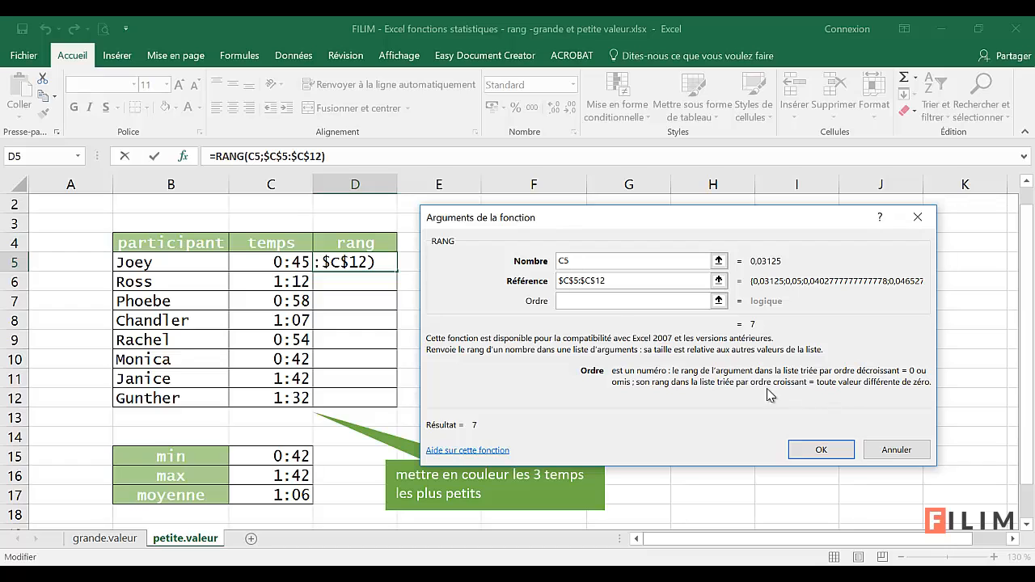
{"action": "type", "text": "1"}
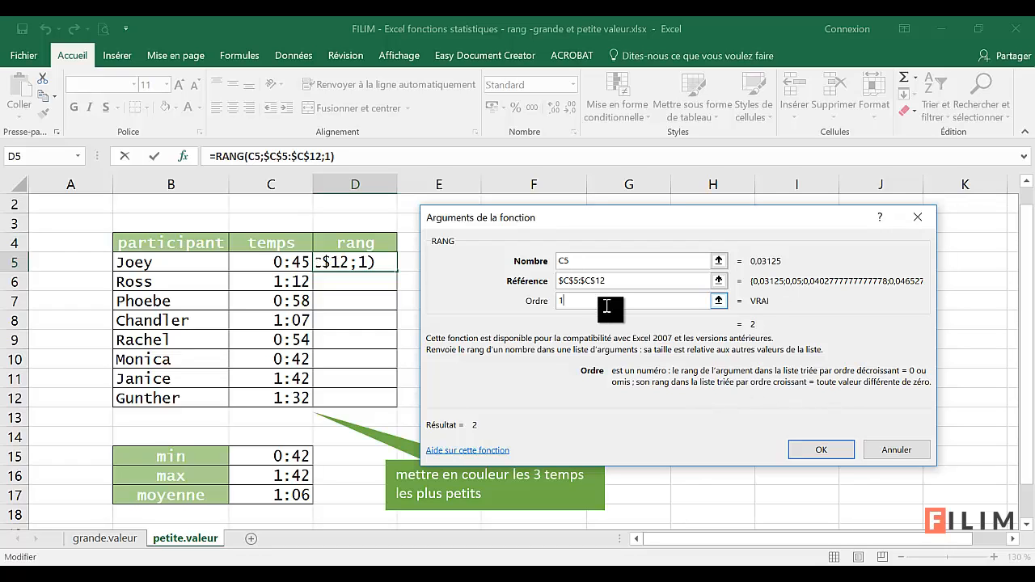
{"action": "left_click", "coordinate": [818, 450]}
Copy the D5 rank formula down to D12 and check the ranks against the participants.
{"action": "double_click", "coordinate": [397, 273]}
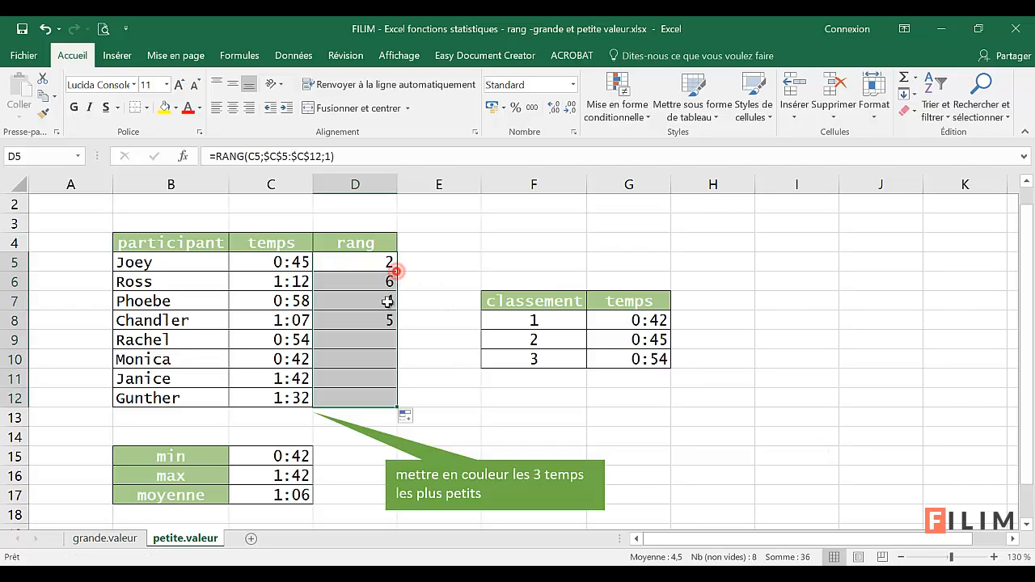
{"action": "left_click", "coordinate": [357, 360]}
{"action": "left_click", "coordinate": [196, 362]}
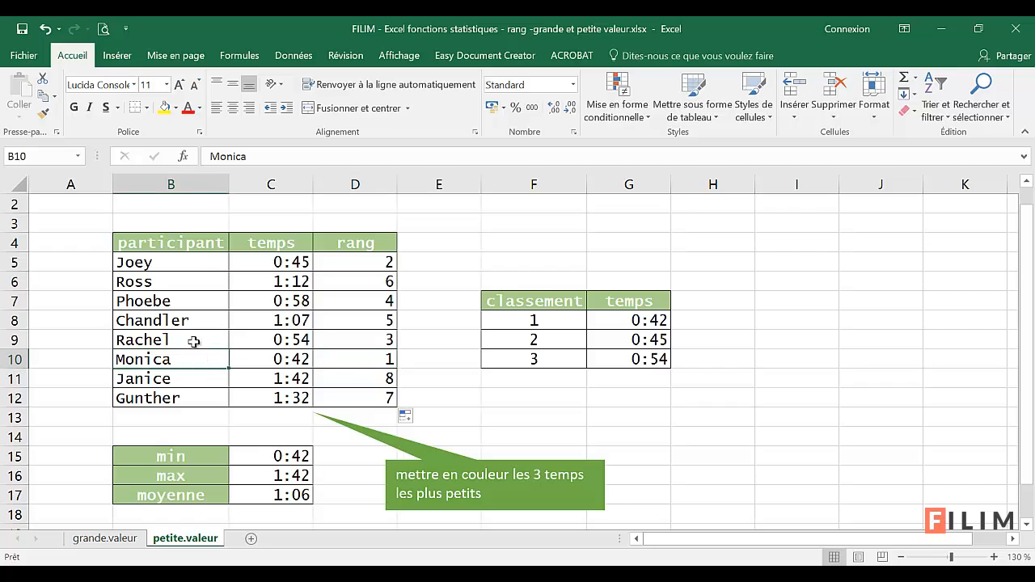
{"action": "left_click", "coordinate": [194, 261]}
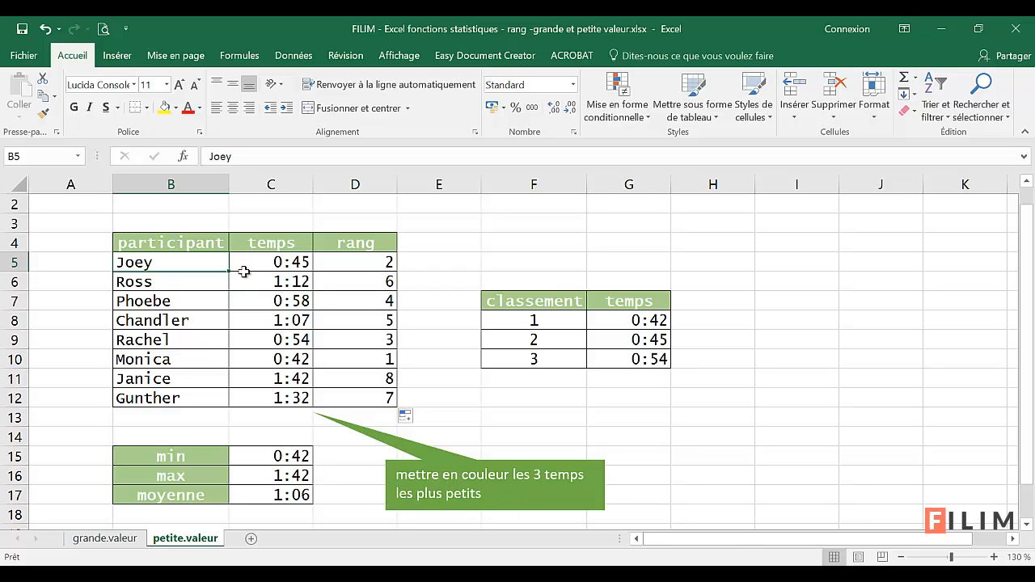
Start a new conditional formatting rule on the times C5:C12 that formats only values ranked among the first or last.
{"action": "left_click_drag", "start_coordinate": [251, 261], "coordinate": [250, 393]}
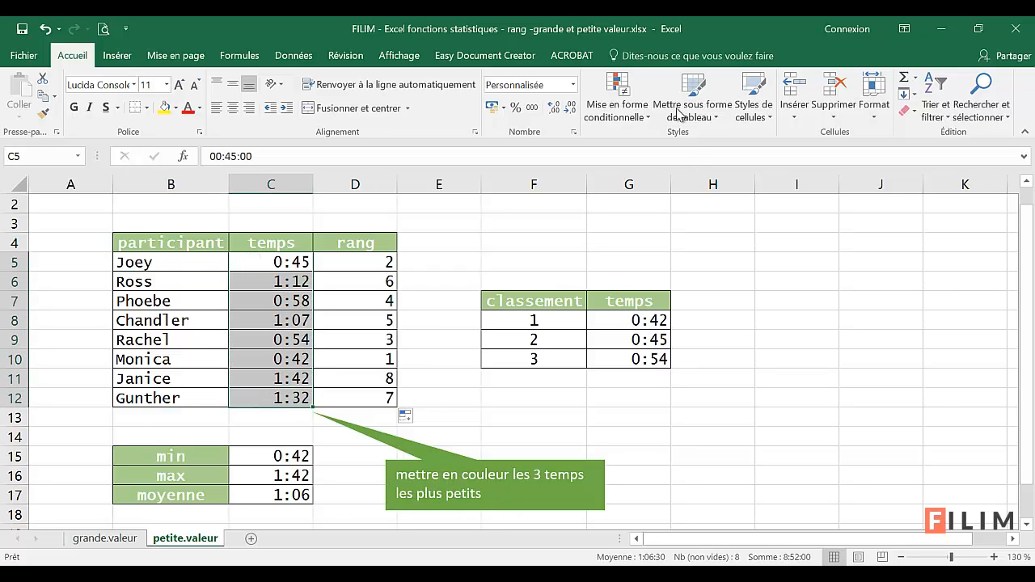
{"action": "left_click", "coordinate": [618, 93]}
{"action": "left_click", "coordinate": [639, 304]}
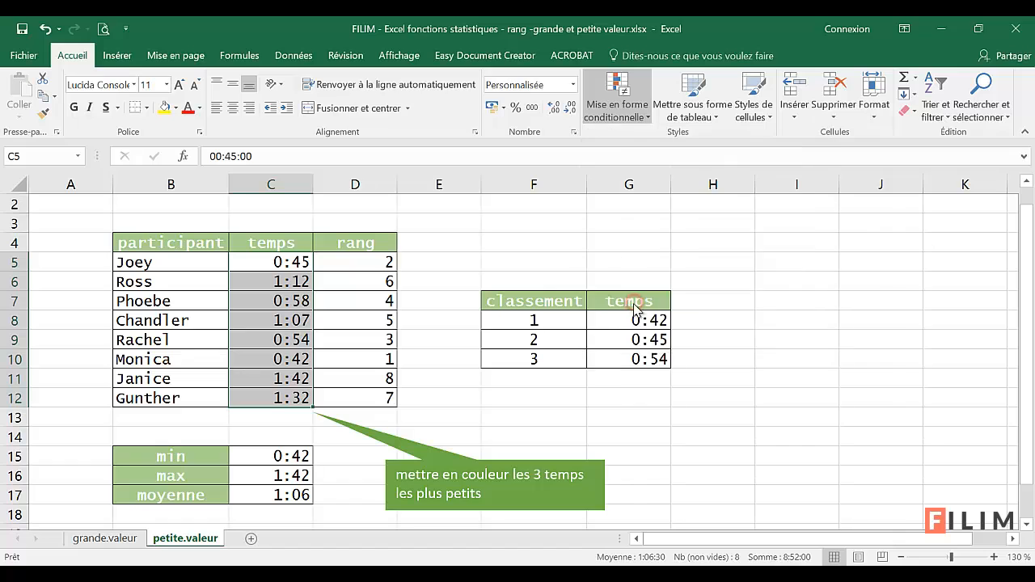
{"action": "left_click", "coordinate": [657, 293]}
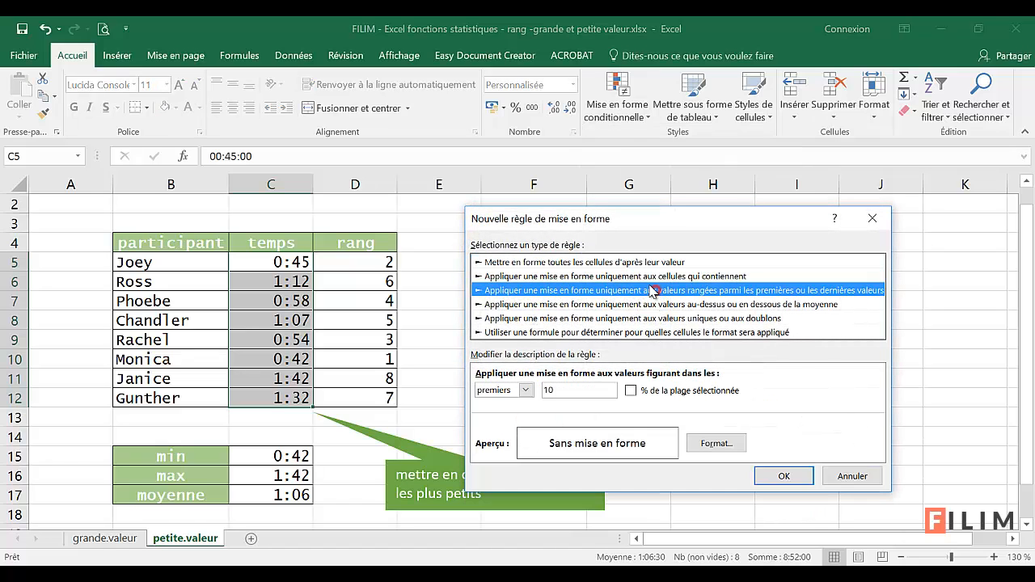
{"action": "left_click_drag", "start_coordinate": [658, 216], "coordinate": [682, 159]}
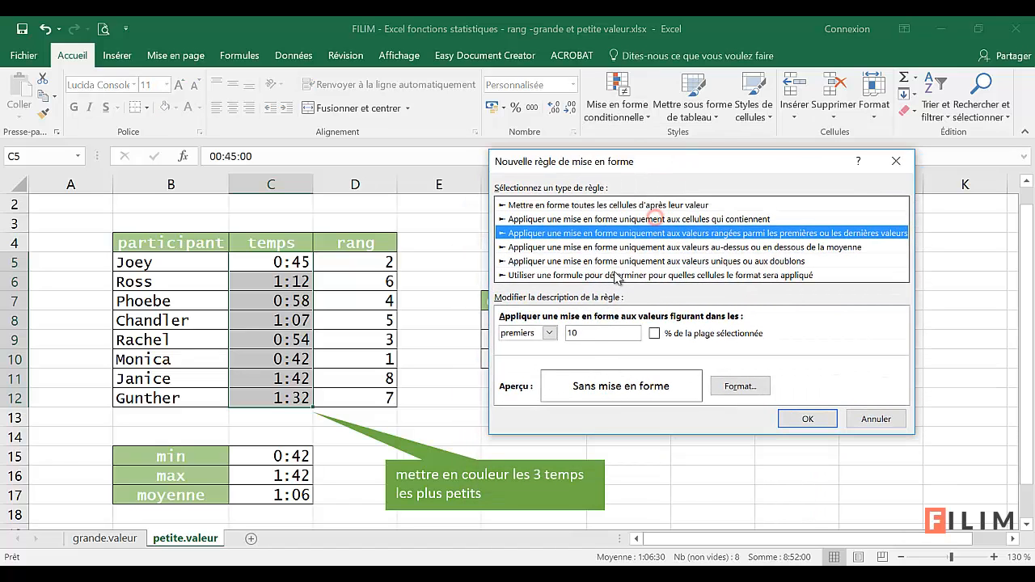
Make the formatting rule apply to the last 3 values (derniers, 3).
{"action": "left_click", "coordinate": [549, 332]}
{"action": "left_click", "coordinate": [527, 358]}
{"action": "double_click", "coordinate": [595, 333]}
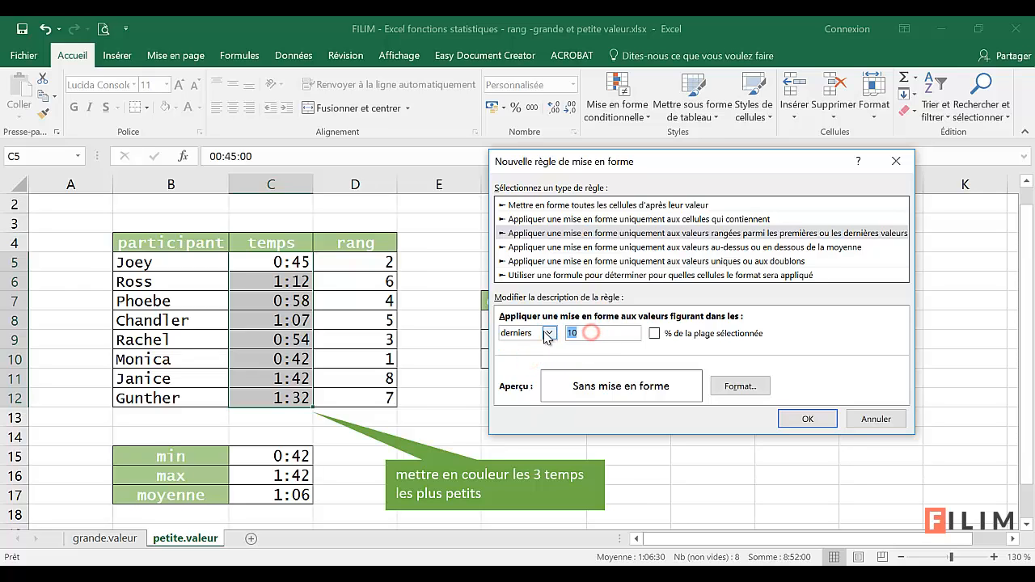
{"action": "type", "text": "3"}
Give the rule a light green background fill and apply it to the selected times.
{"action": "left_click", "coordinate": [737, 386]}
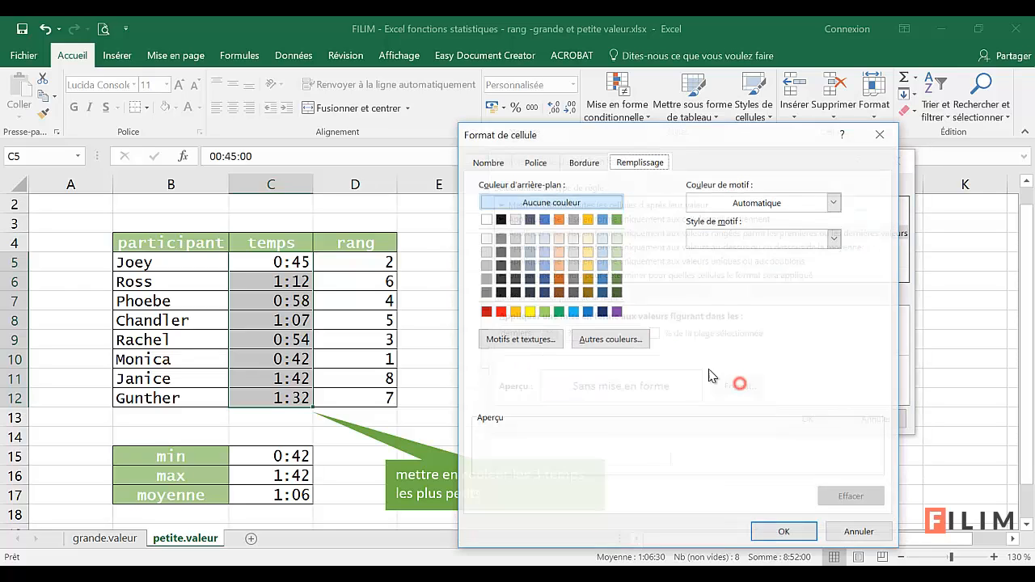
{"action": "left_click", "coordinate": [617, 253]}
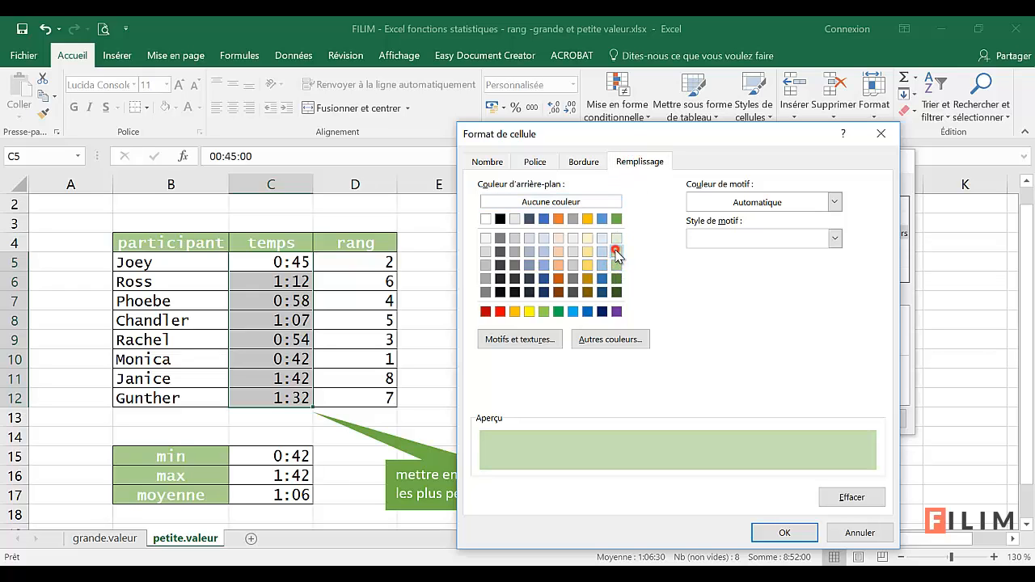
{"action": "left_click", "coordinate": [784, 532]}
{"action": "left_click", "coordinate": [795, 422]}
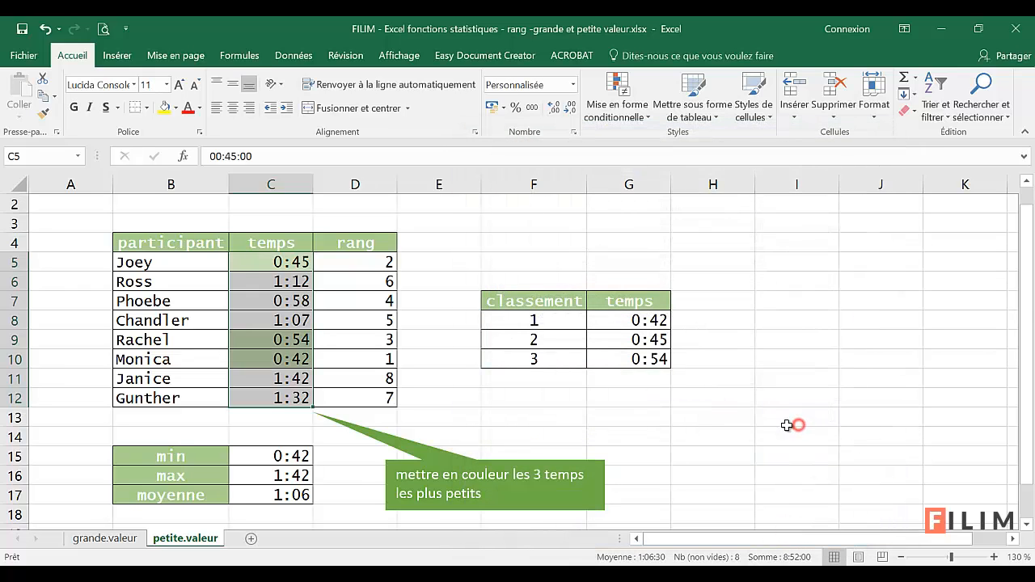
{"action": "left_click", "coordinate": [552, 257]}
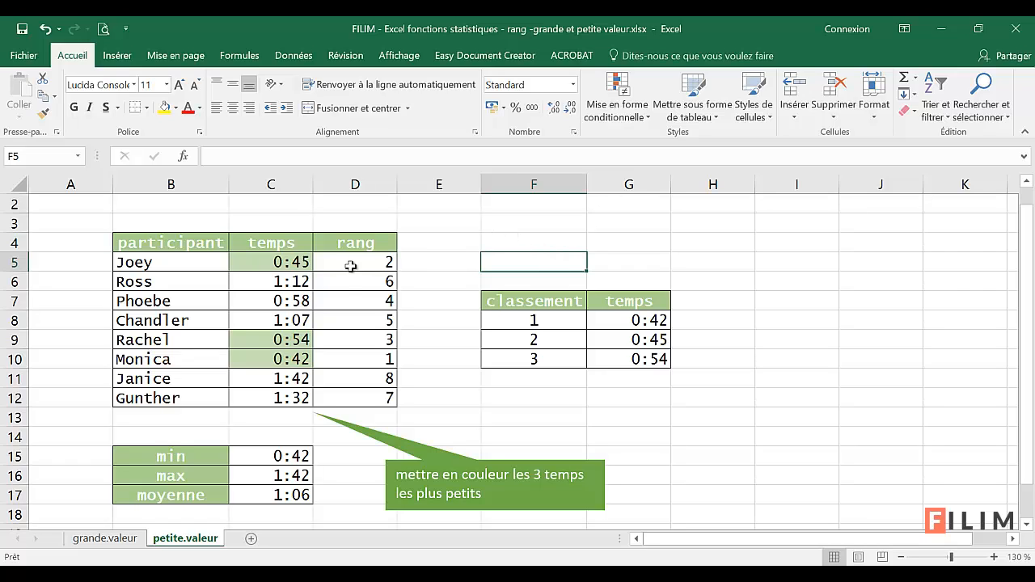
Change the time in C8 to 0:40 and check the updated ranks in D8 and D9.
{"action": "left_click", "coordinate": [255, 323]}
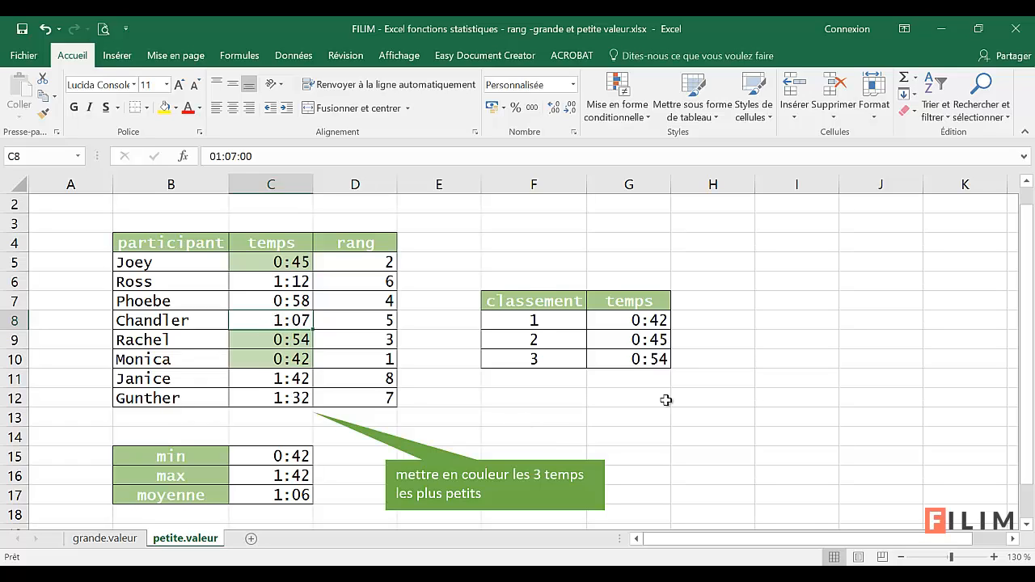
{"action": "type", "text": "0:"}
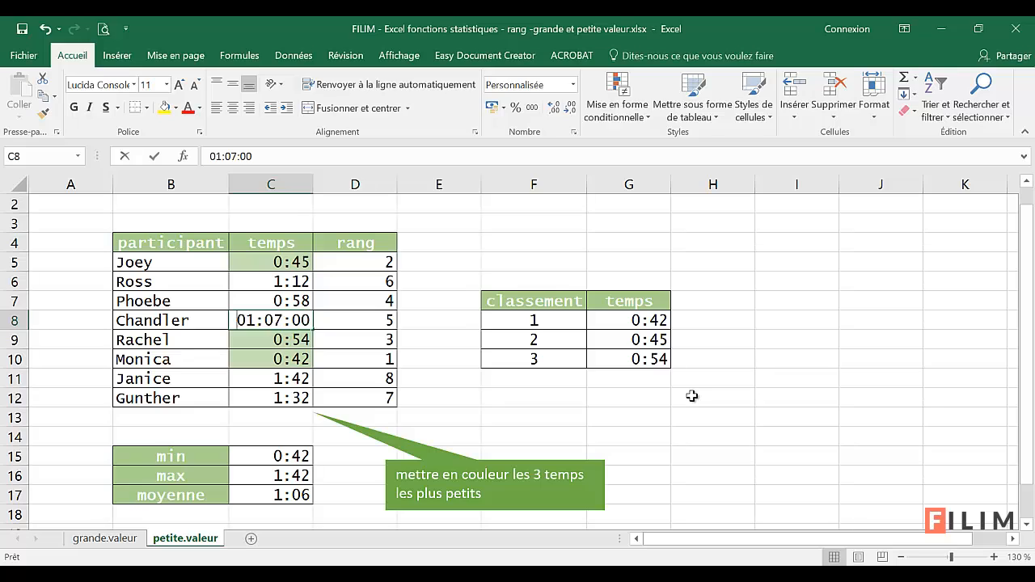
{"action": "type", "text": "40"}
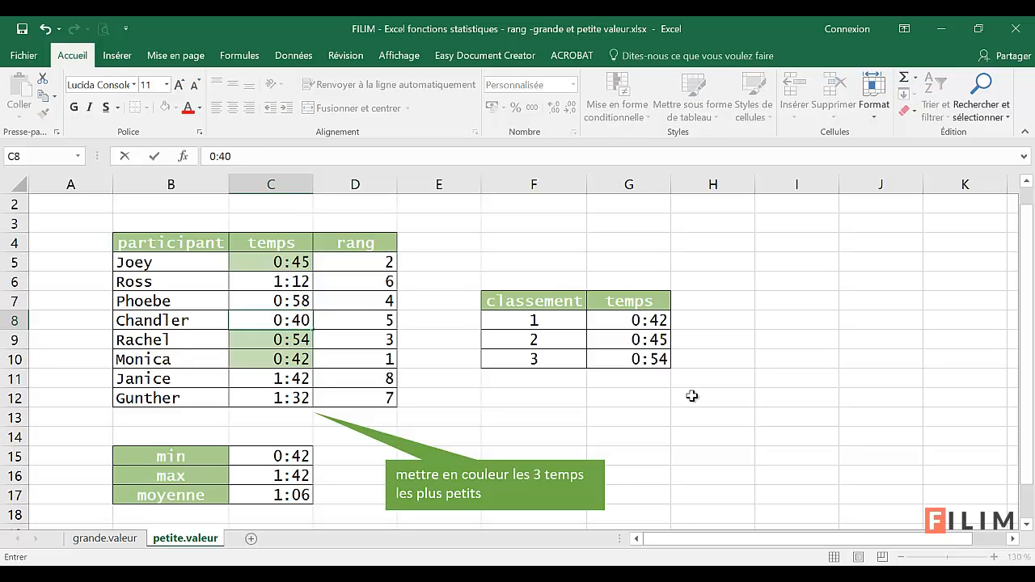
{"action": "key", "text": "Return"}
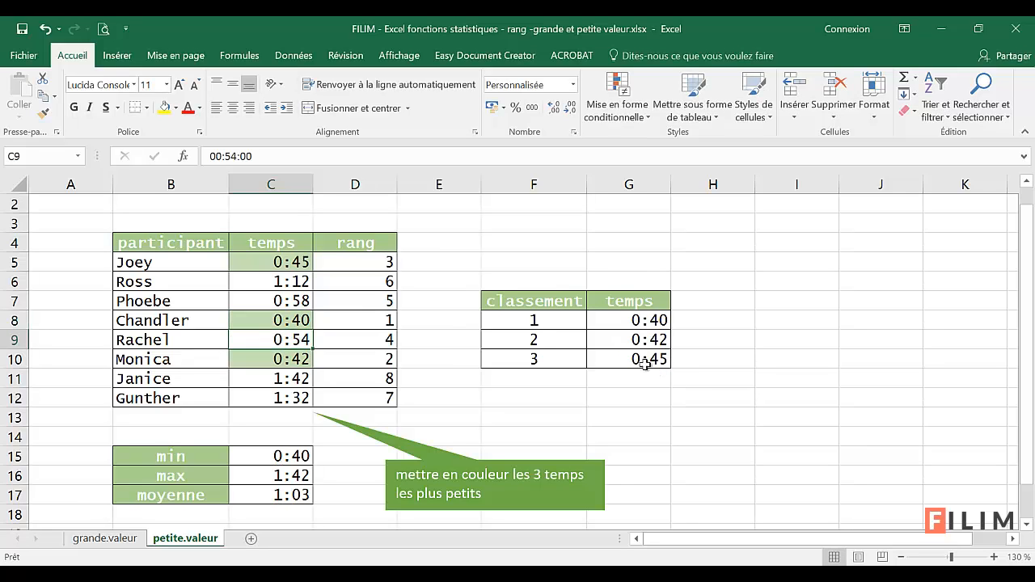
{"action": "left_click", "coordinate": [369, 321]}
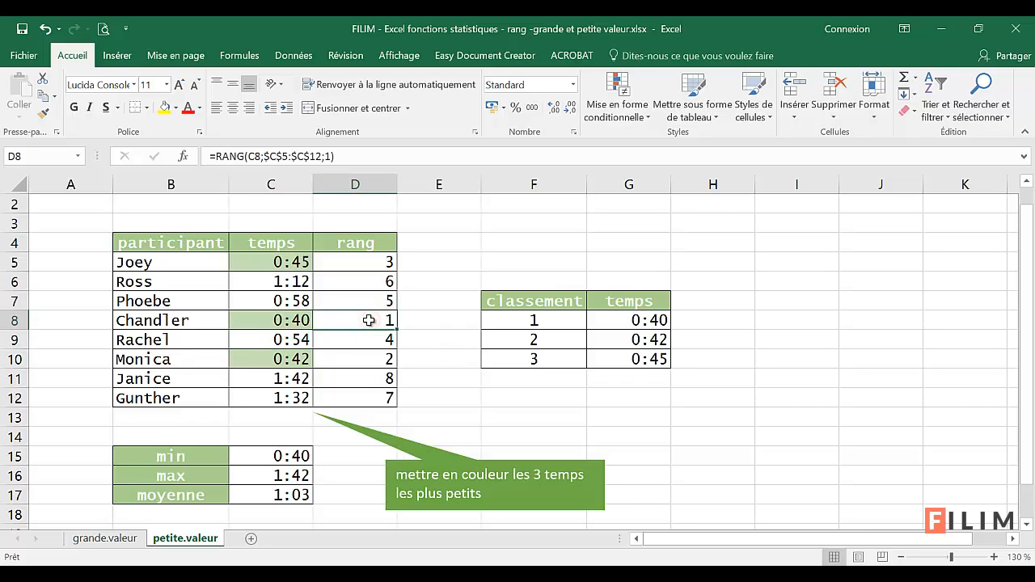
{"action": "left_click", "coordinate": [252, 341]}
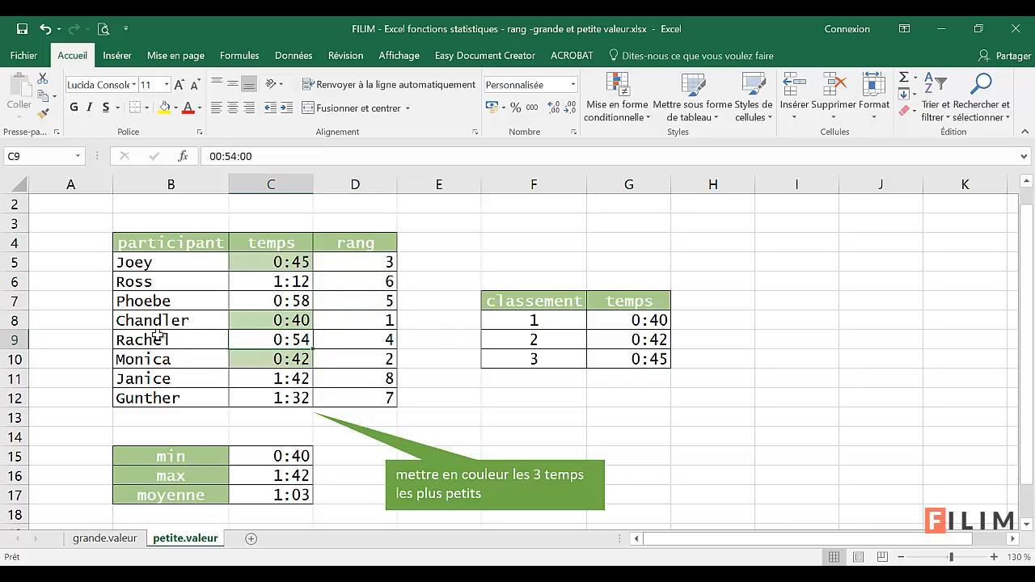
{"action": "left_click", "coordinate": [375, 340]}
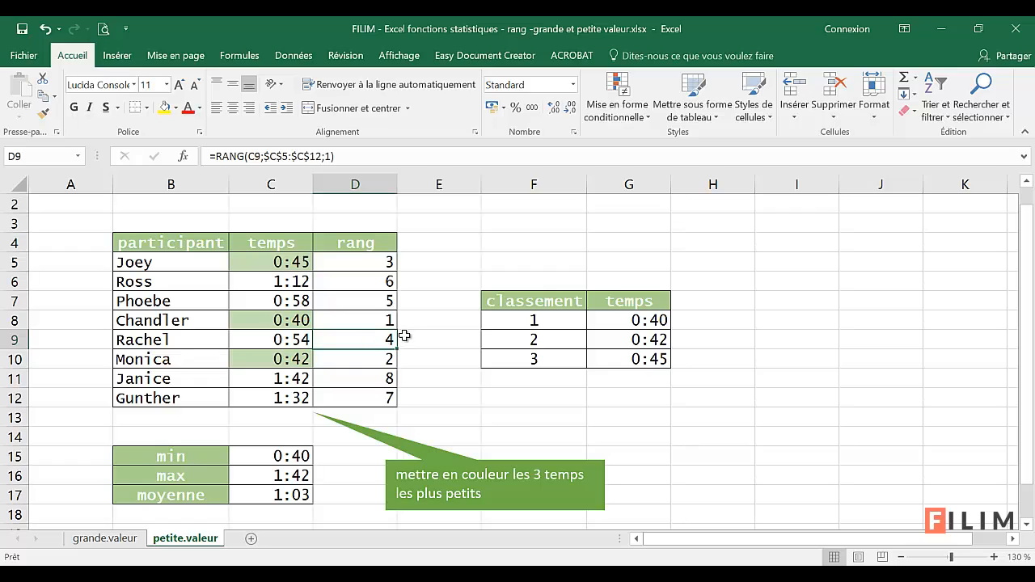
{"action": "left_click", "coordinate": [555, 257]}
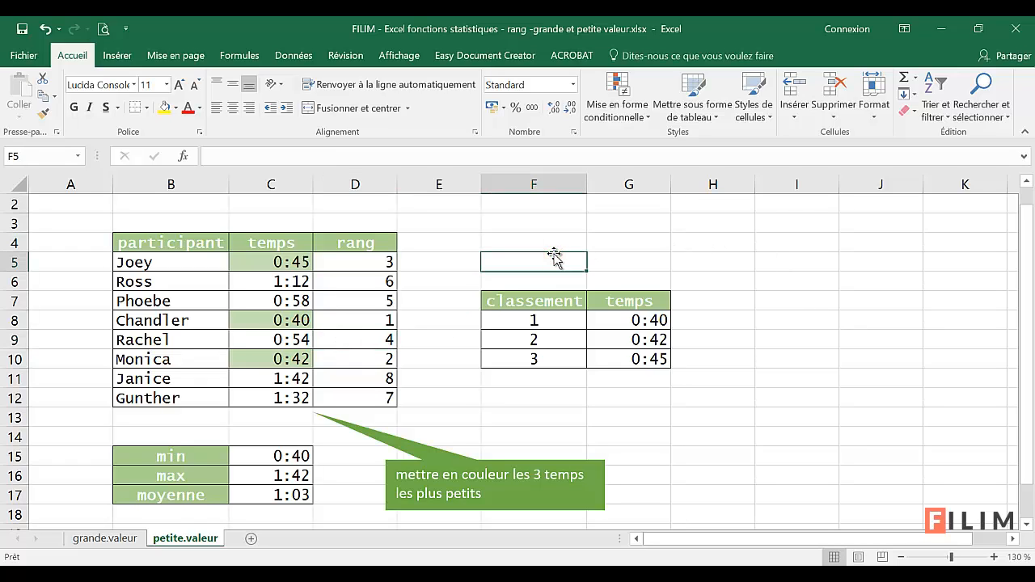